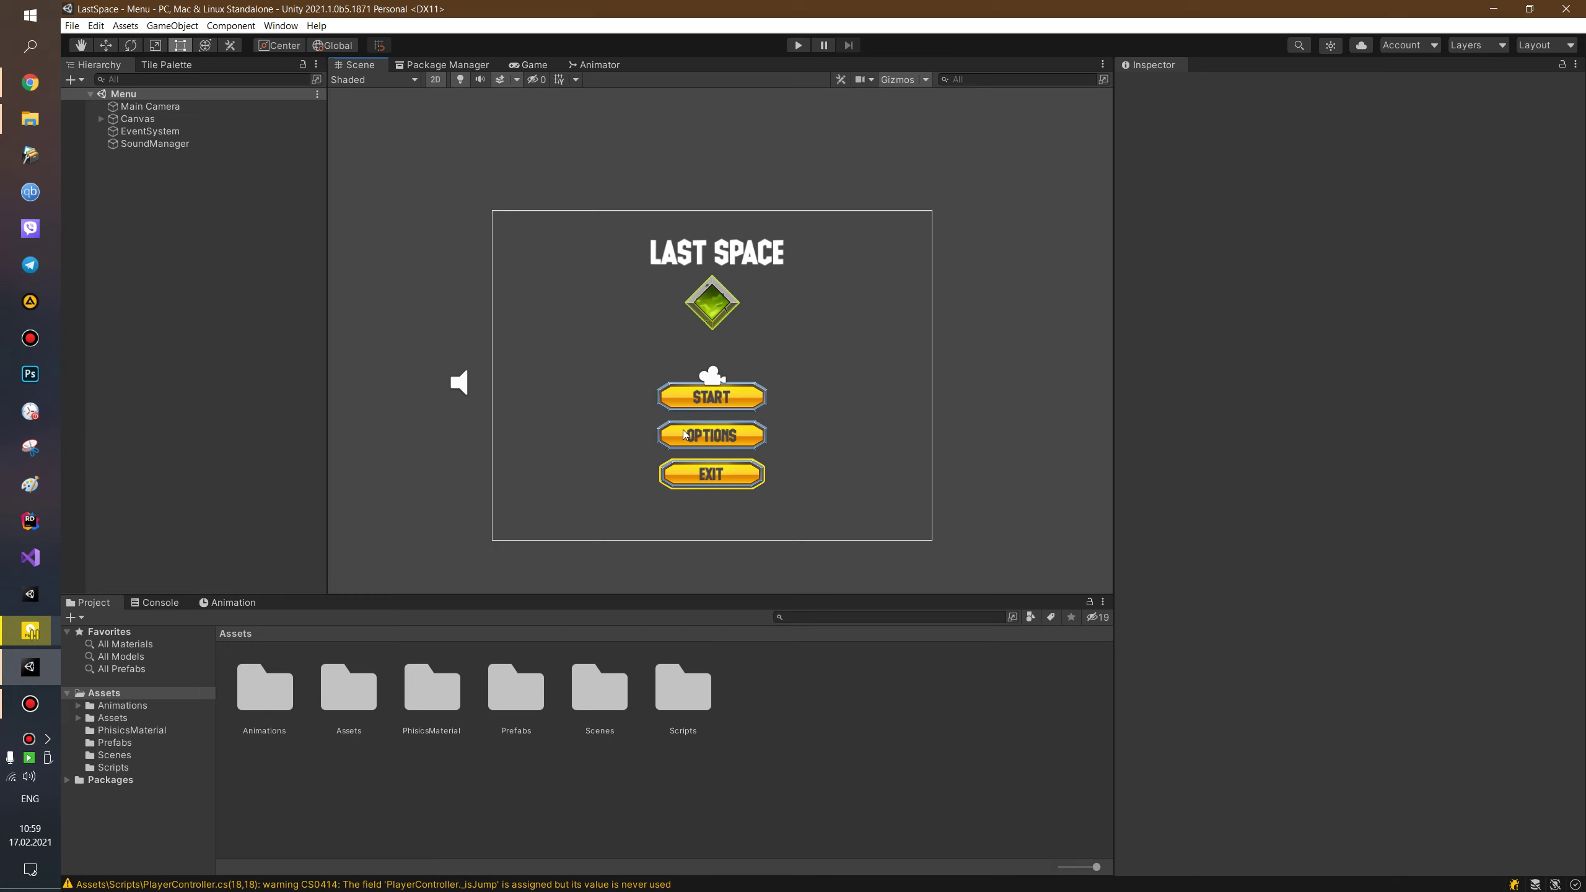
Open the PlayerAnimator controller from the Animations > Player folder.
scroll(792, 434, "up", 2)
scroll(819, 417, "up", 1)
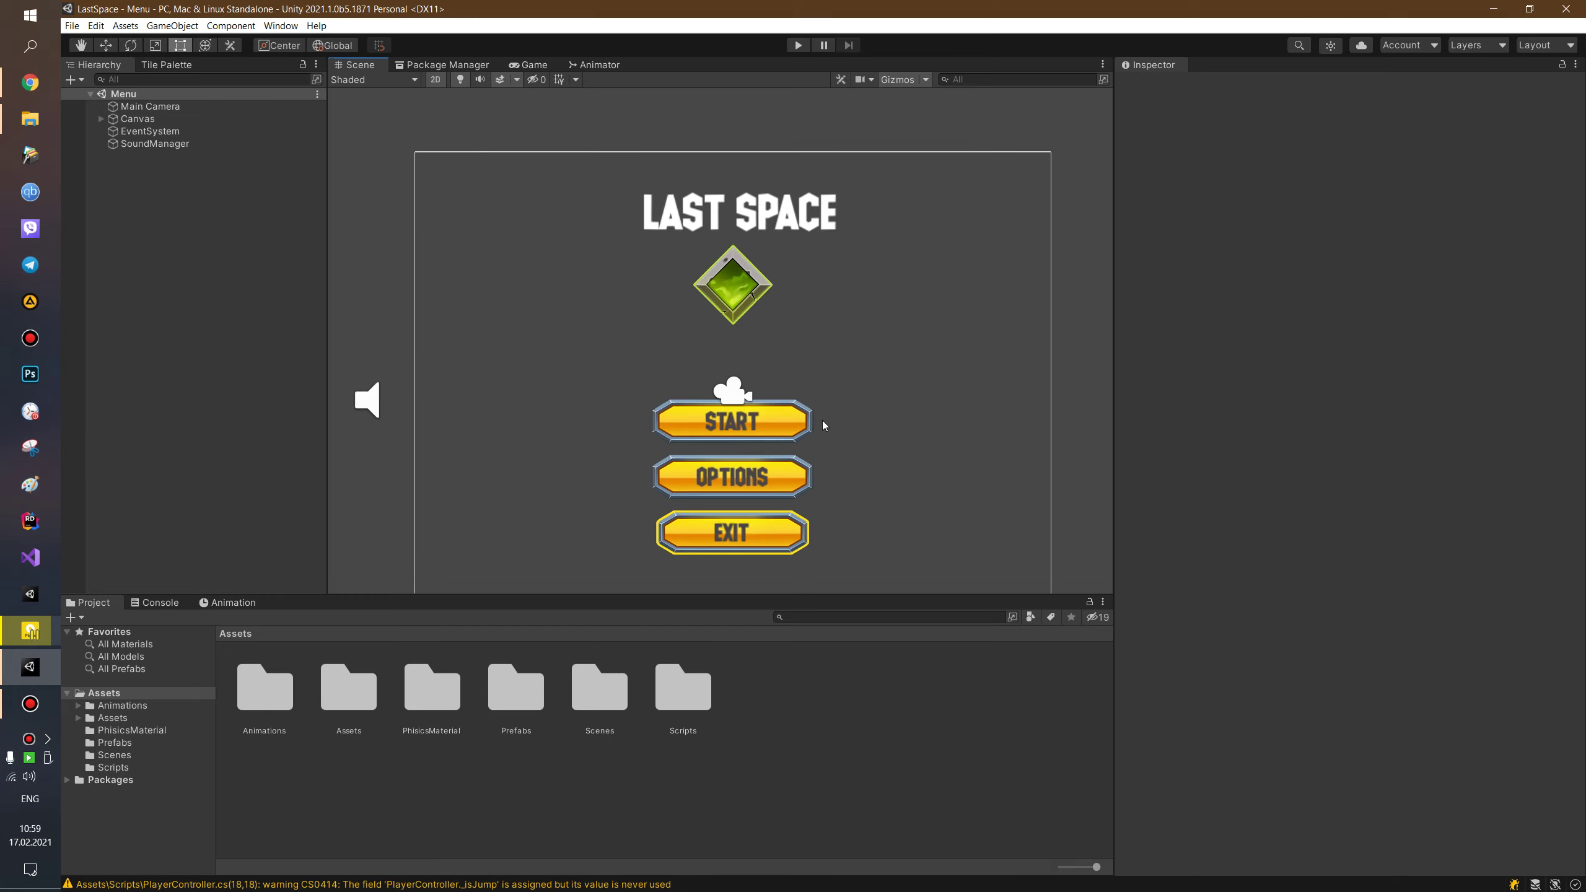
scroll(781, 370, "down", 1)
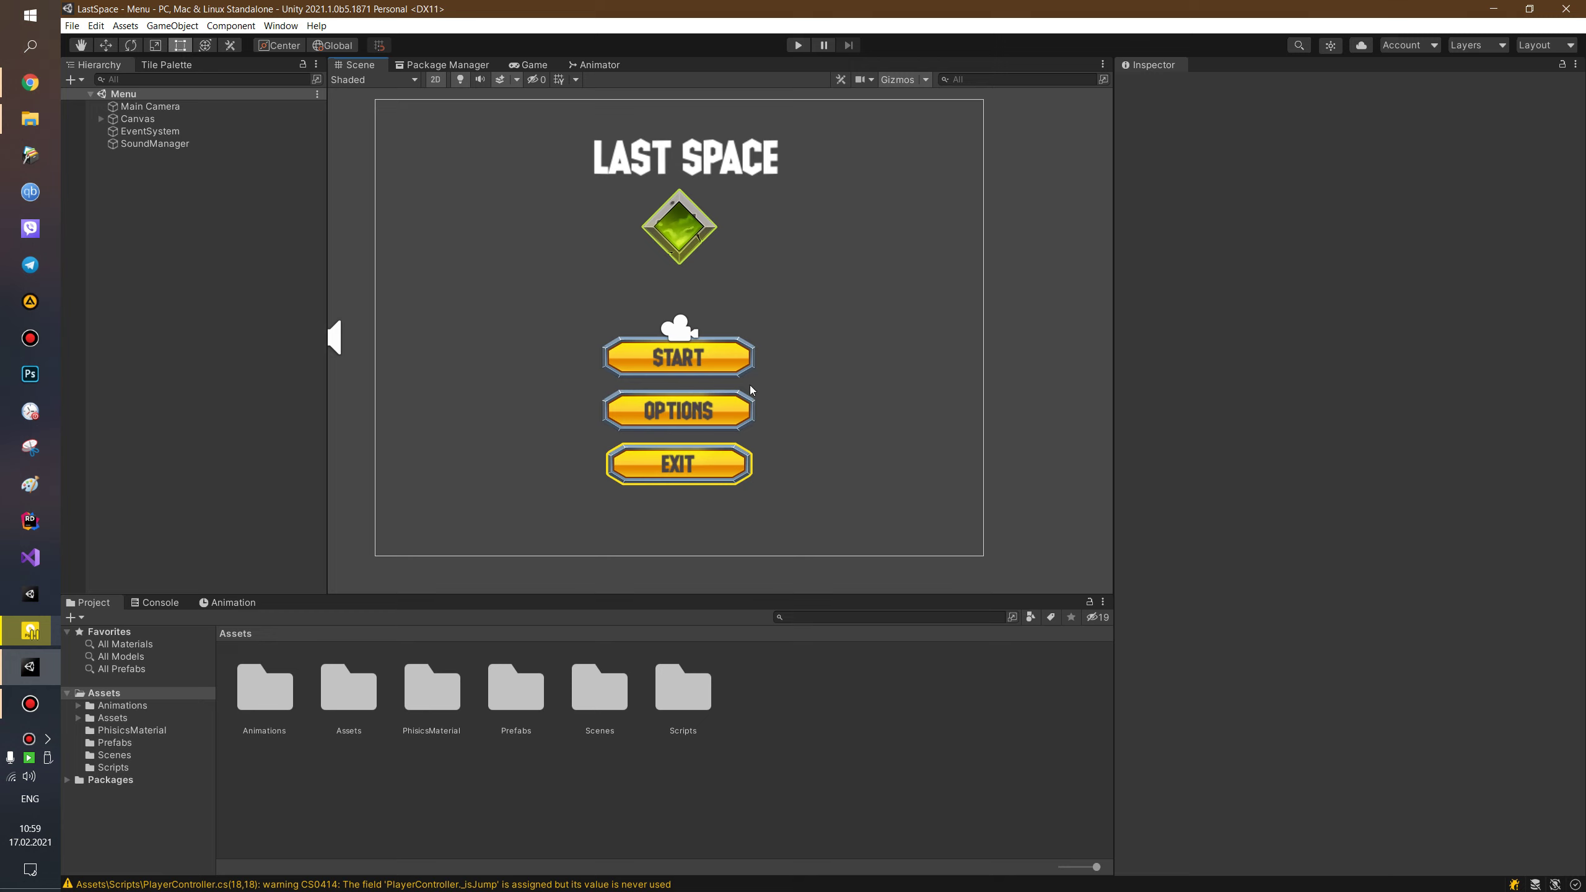
middle_click_drag(678, 412, 715, 424)
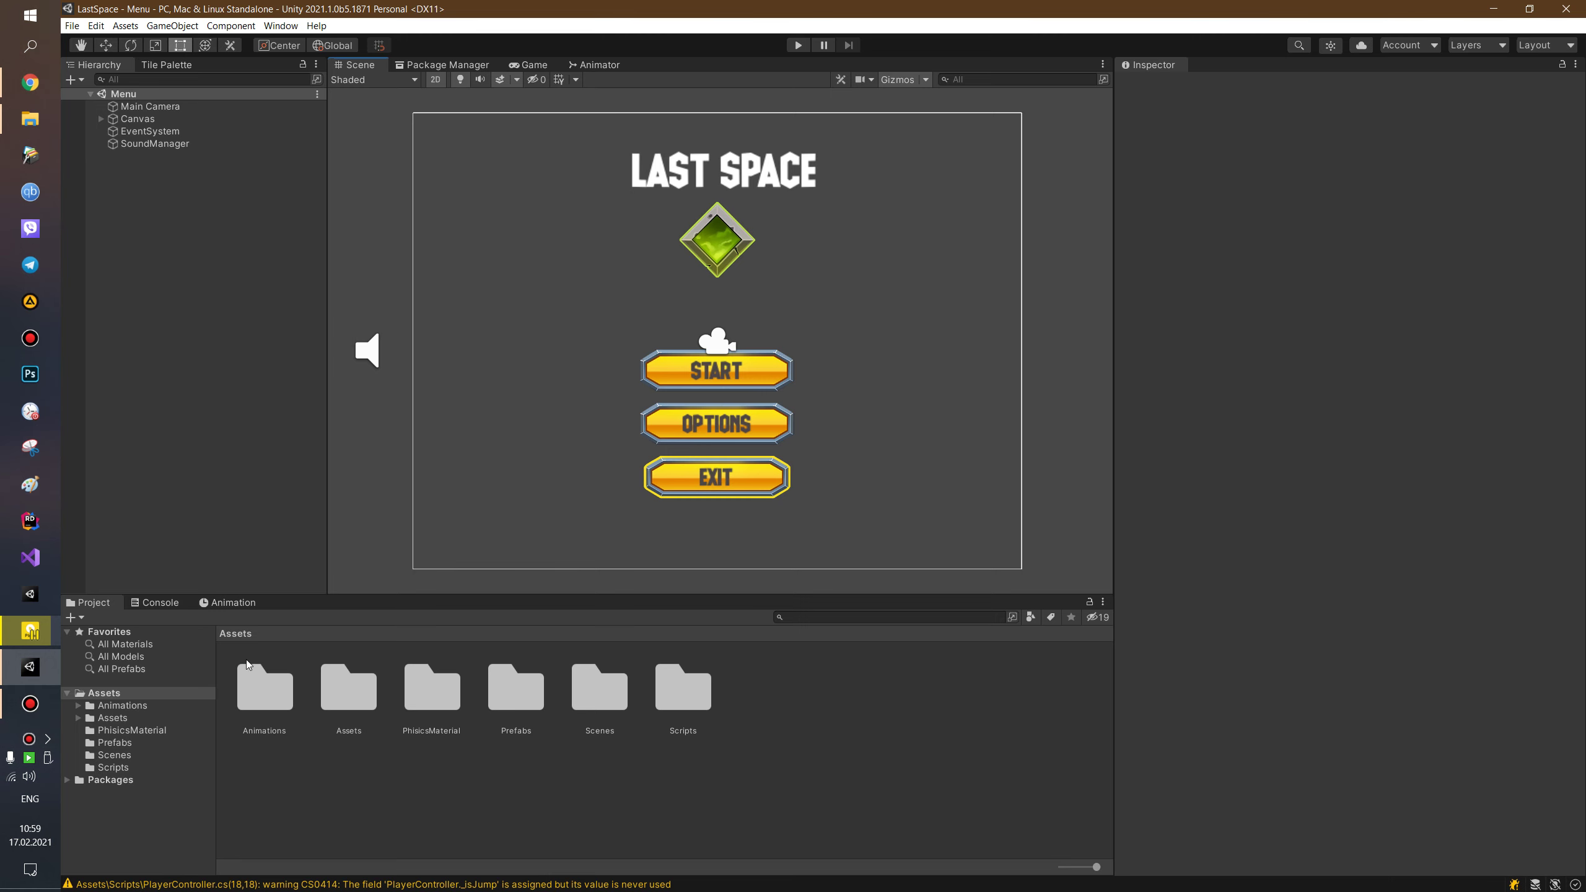
double_click(250, 687)
double_click(365, 681)
left_click(262, 696)
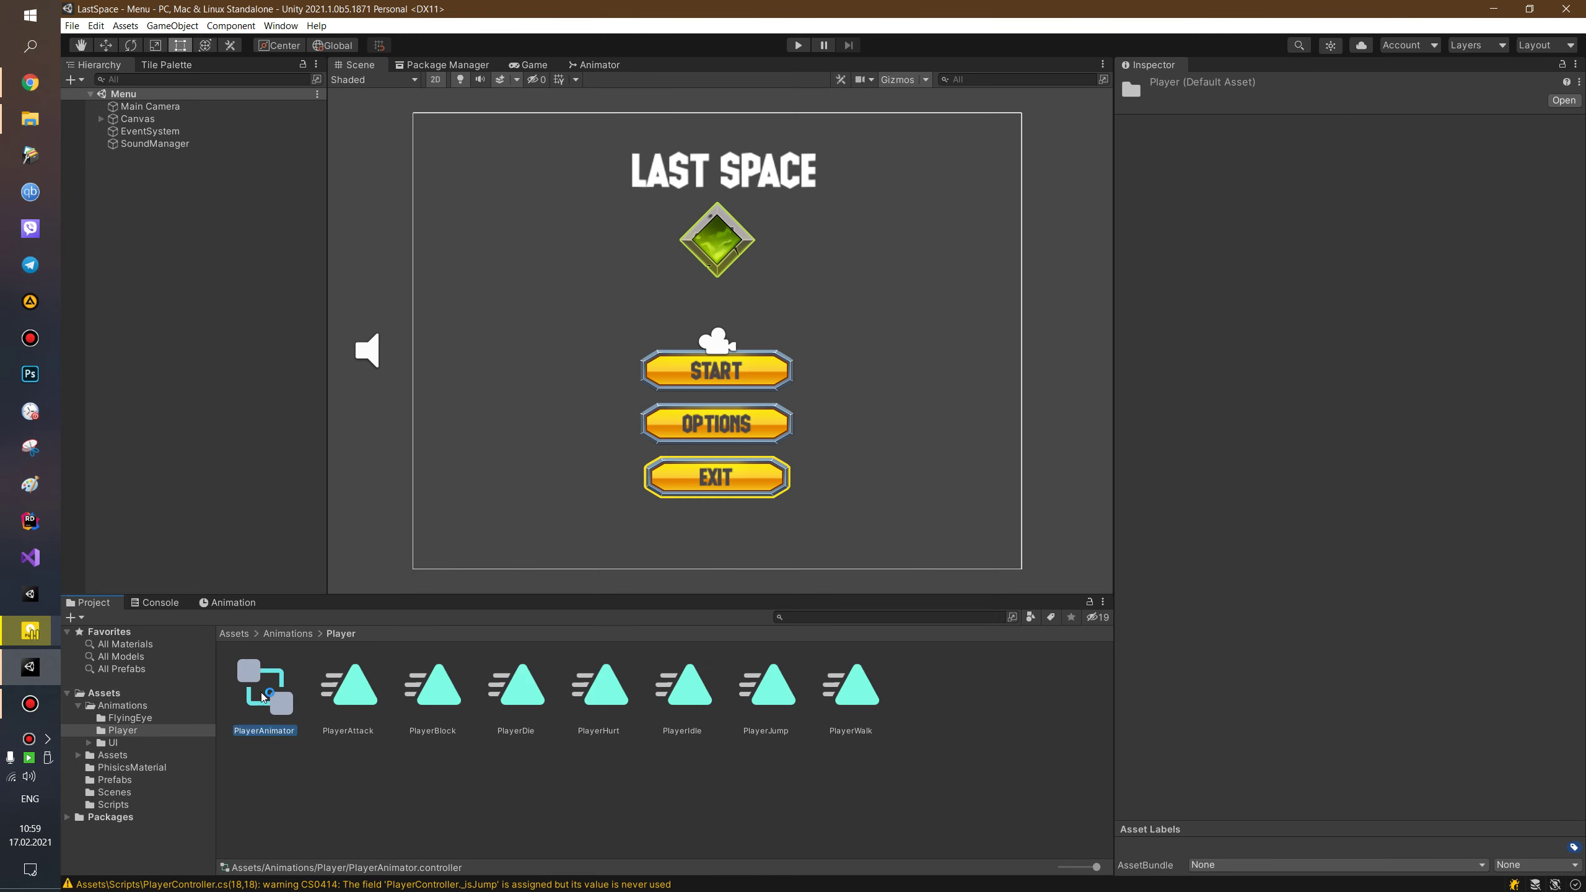
double_click(262, 696)
Add a PlayerAttack→PlayerWalk transition, then delete it again.
middle_click_drag(805, 458, 777, 425)
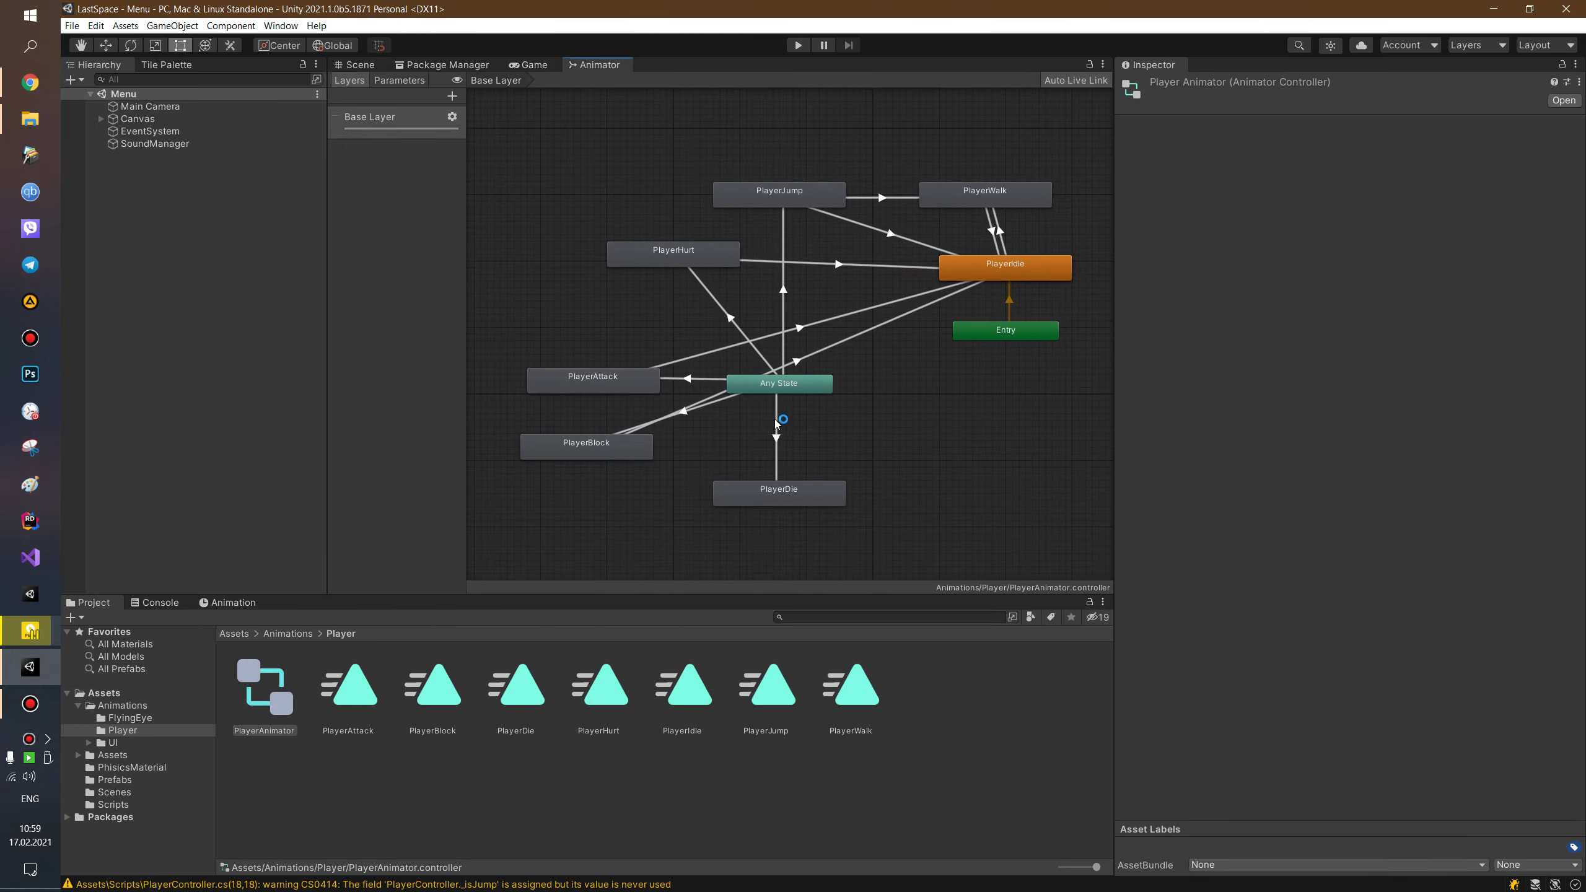
scroll(655, 446, "up", 5)
middle_click_drag(655, 446, 755, 443)
scroll(712, 443, "down", 6)
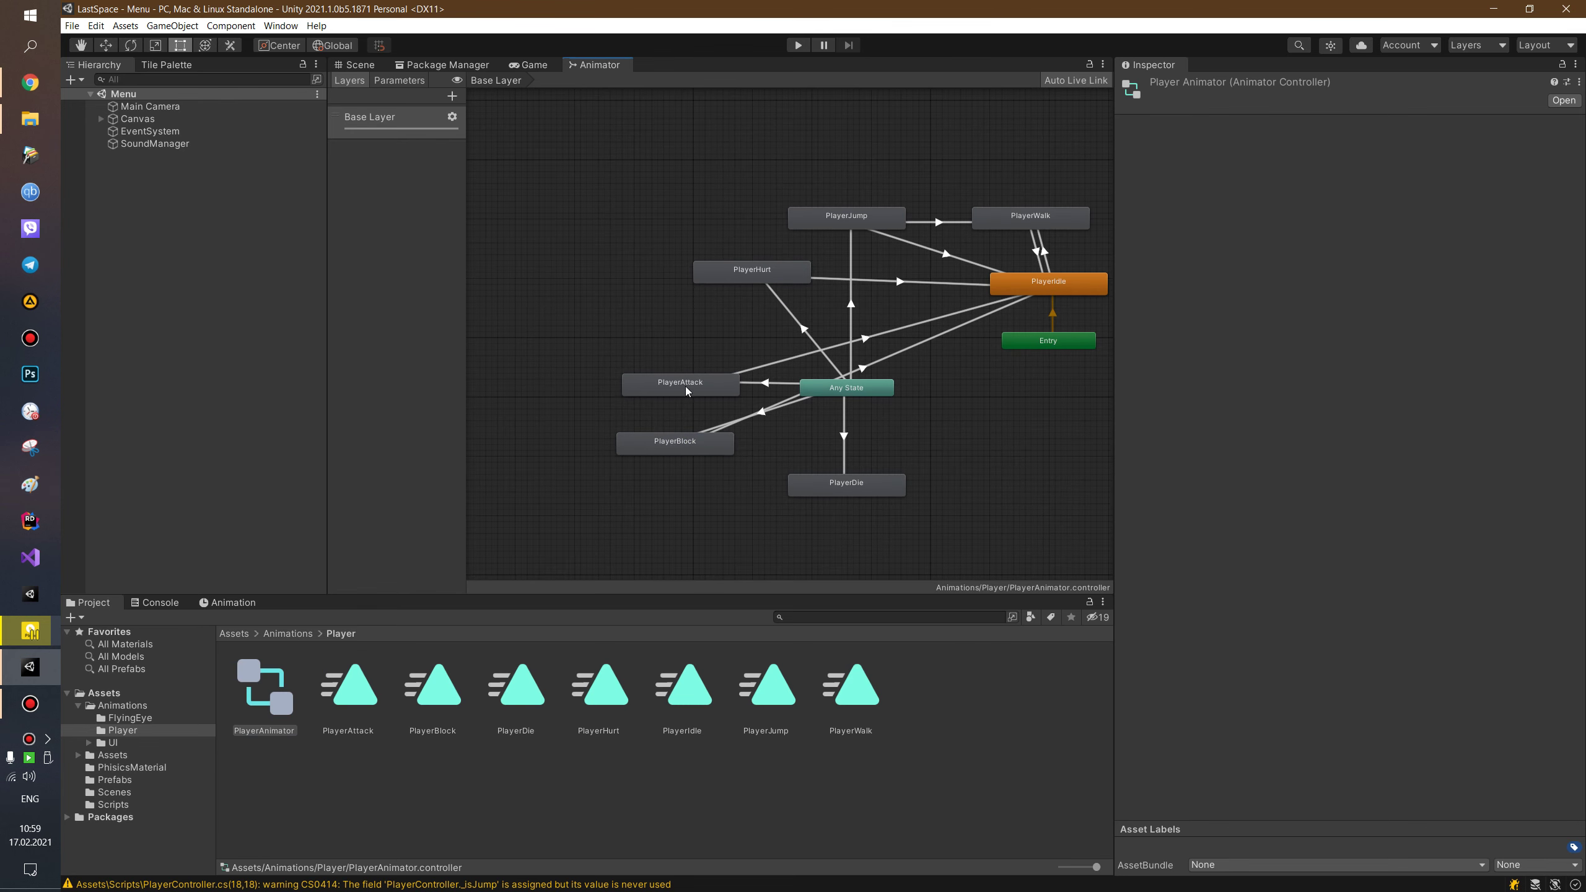
middle_click_drag(781, 416, 681, 475)
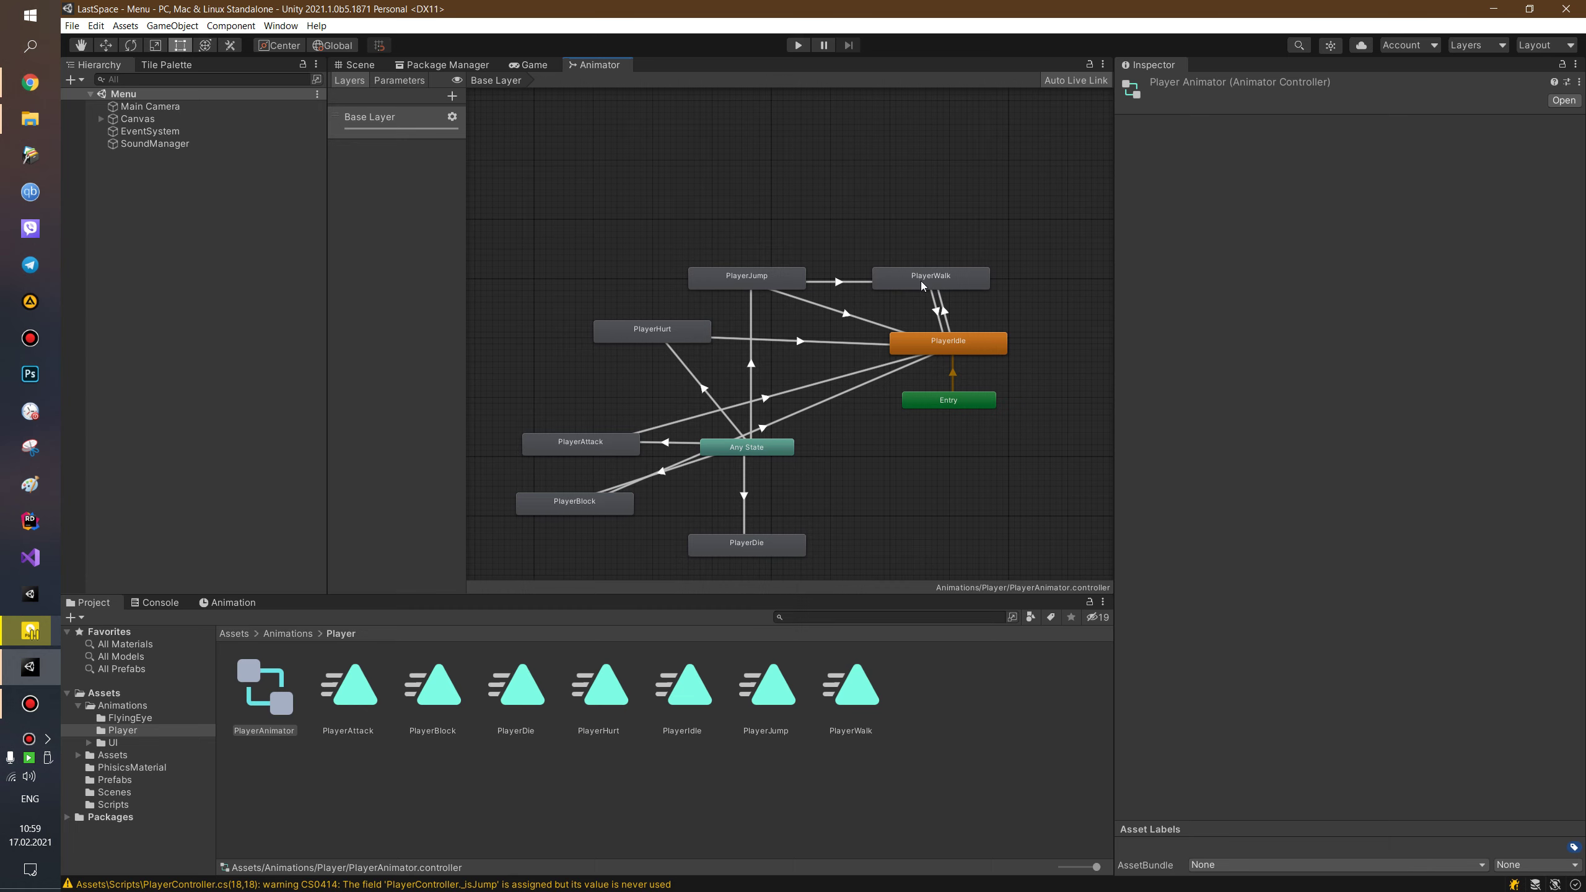
right_click(568, 454)
left_click(587, 463)
left_click(936, 279)
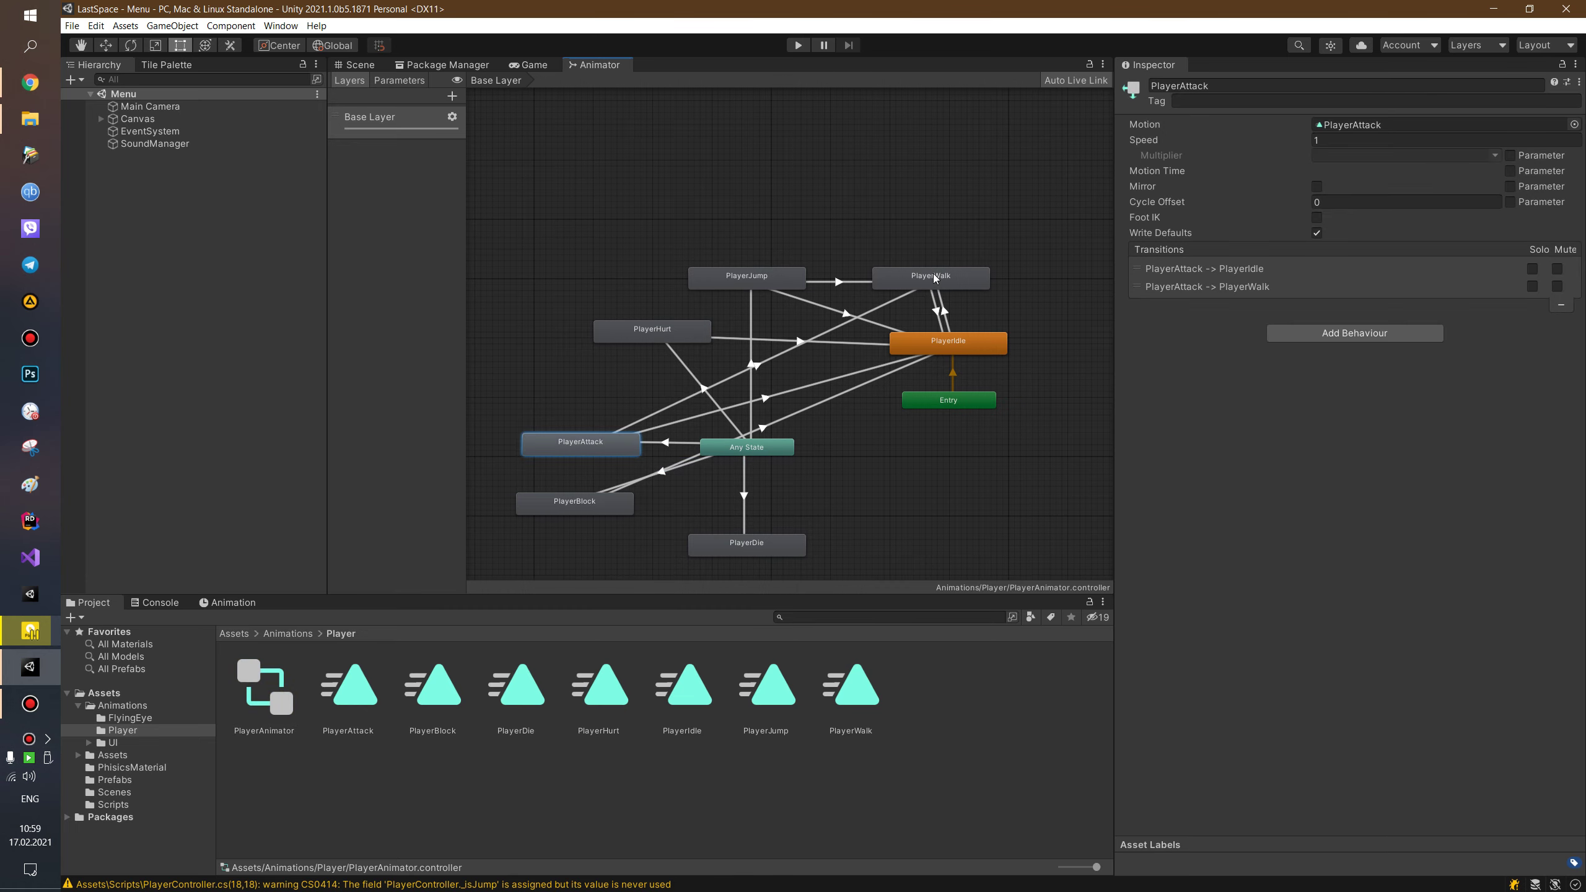
left_click(822, 338)
key("Delete")
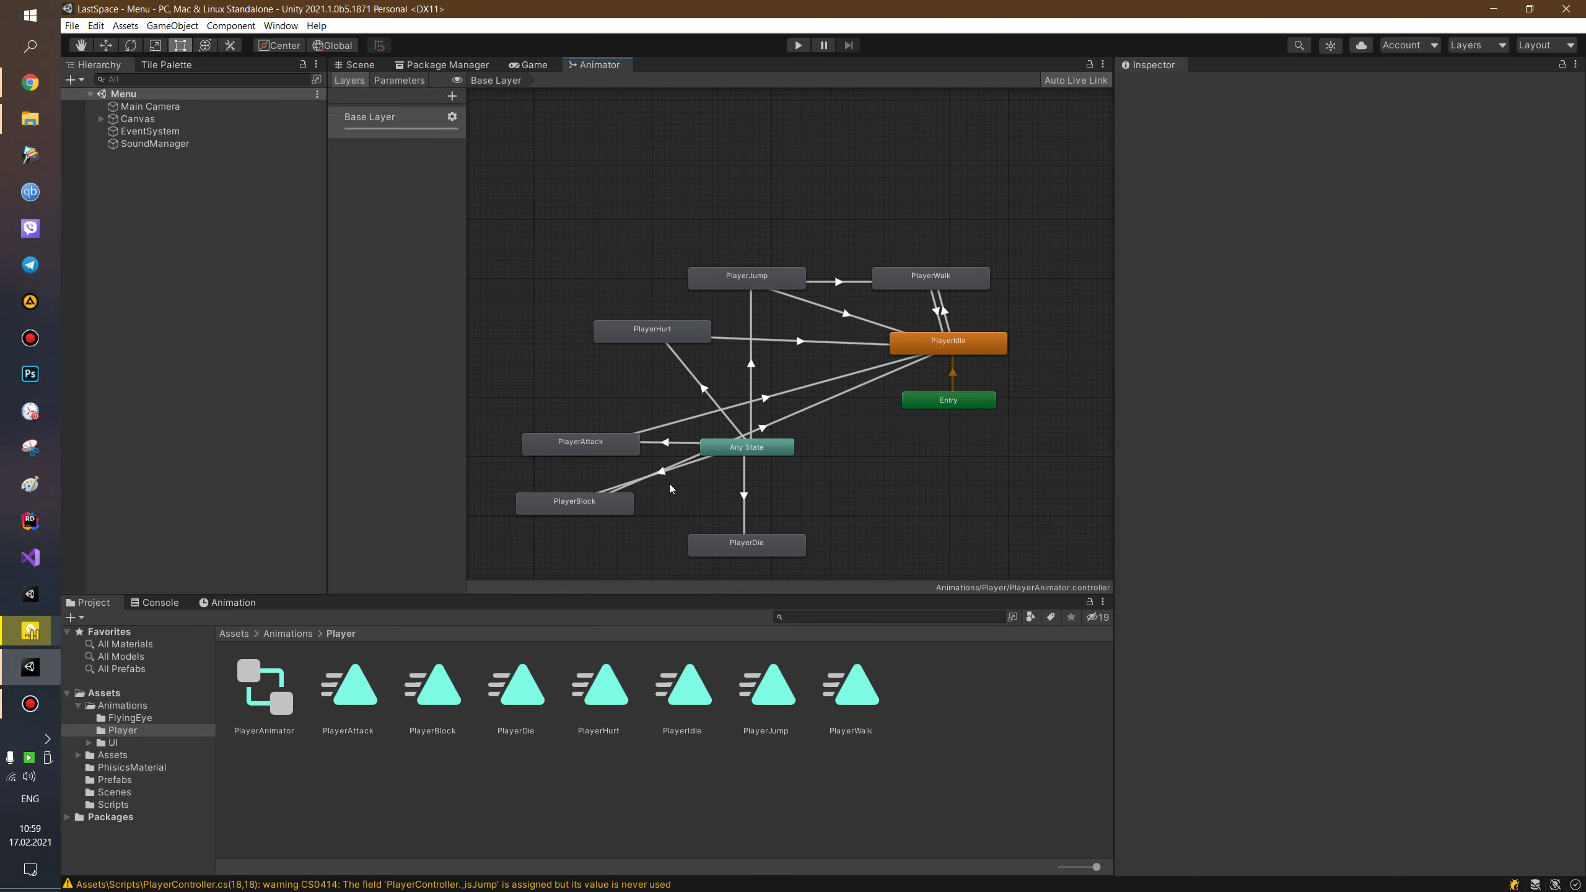
Show the PlayerAttack→PlayerIdle transition's settings, then return to the Scene view.
scroll(669, 484, "up", 3)
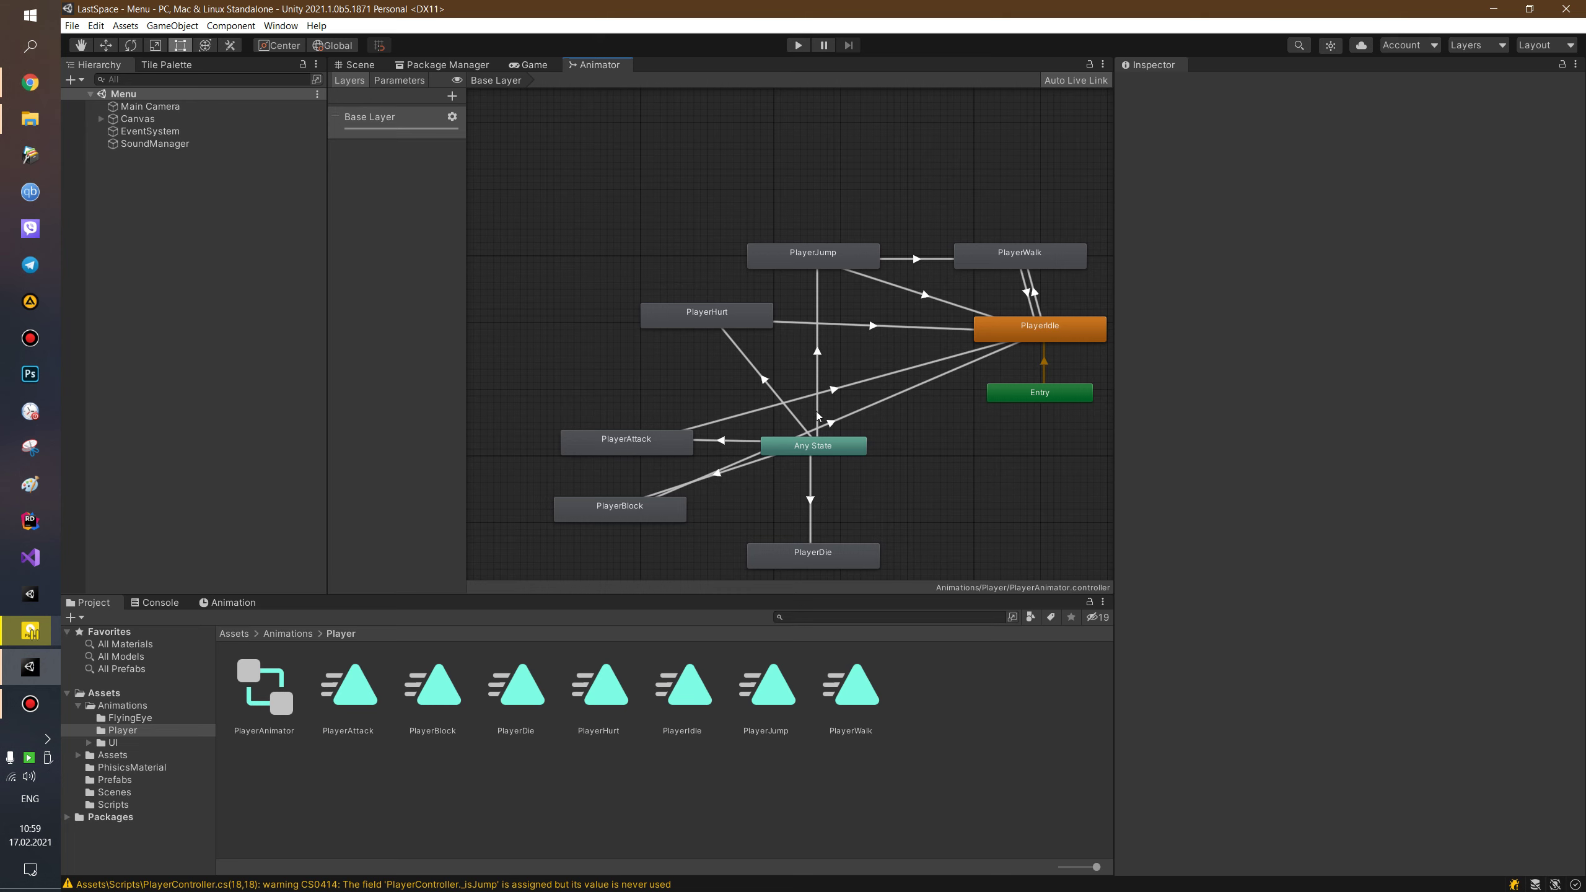
left_click(860, 383)
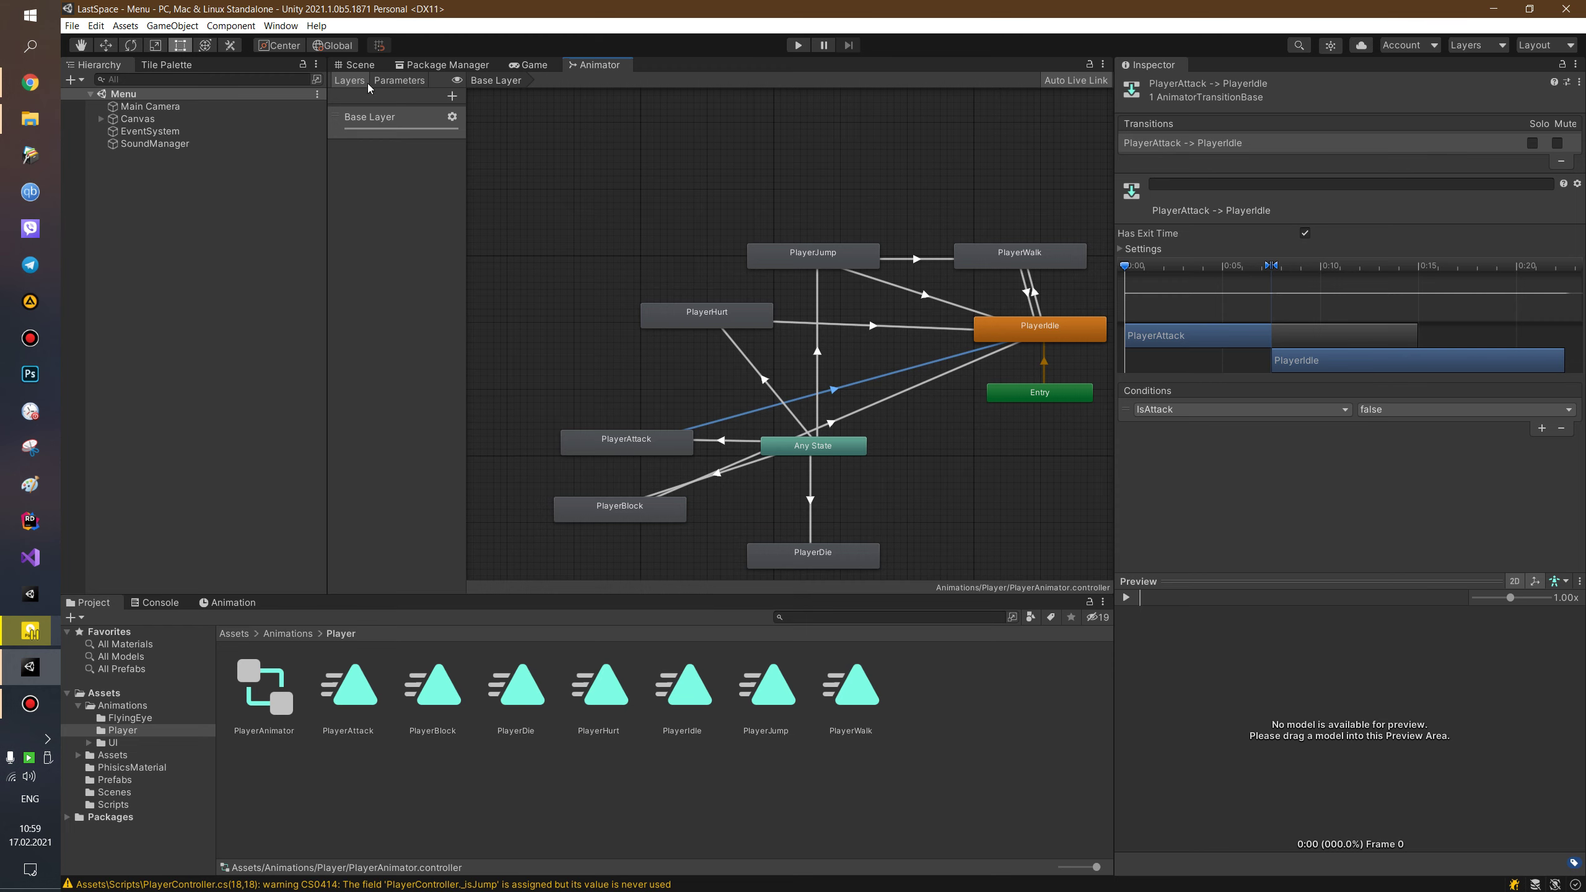
left_click(355, 65)
Browse into Assets > SwordSoundPack and come back to the top Assets folder.
left_click(233, 634)
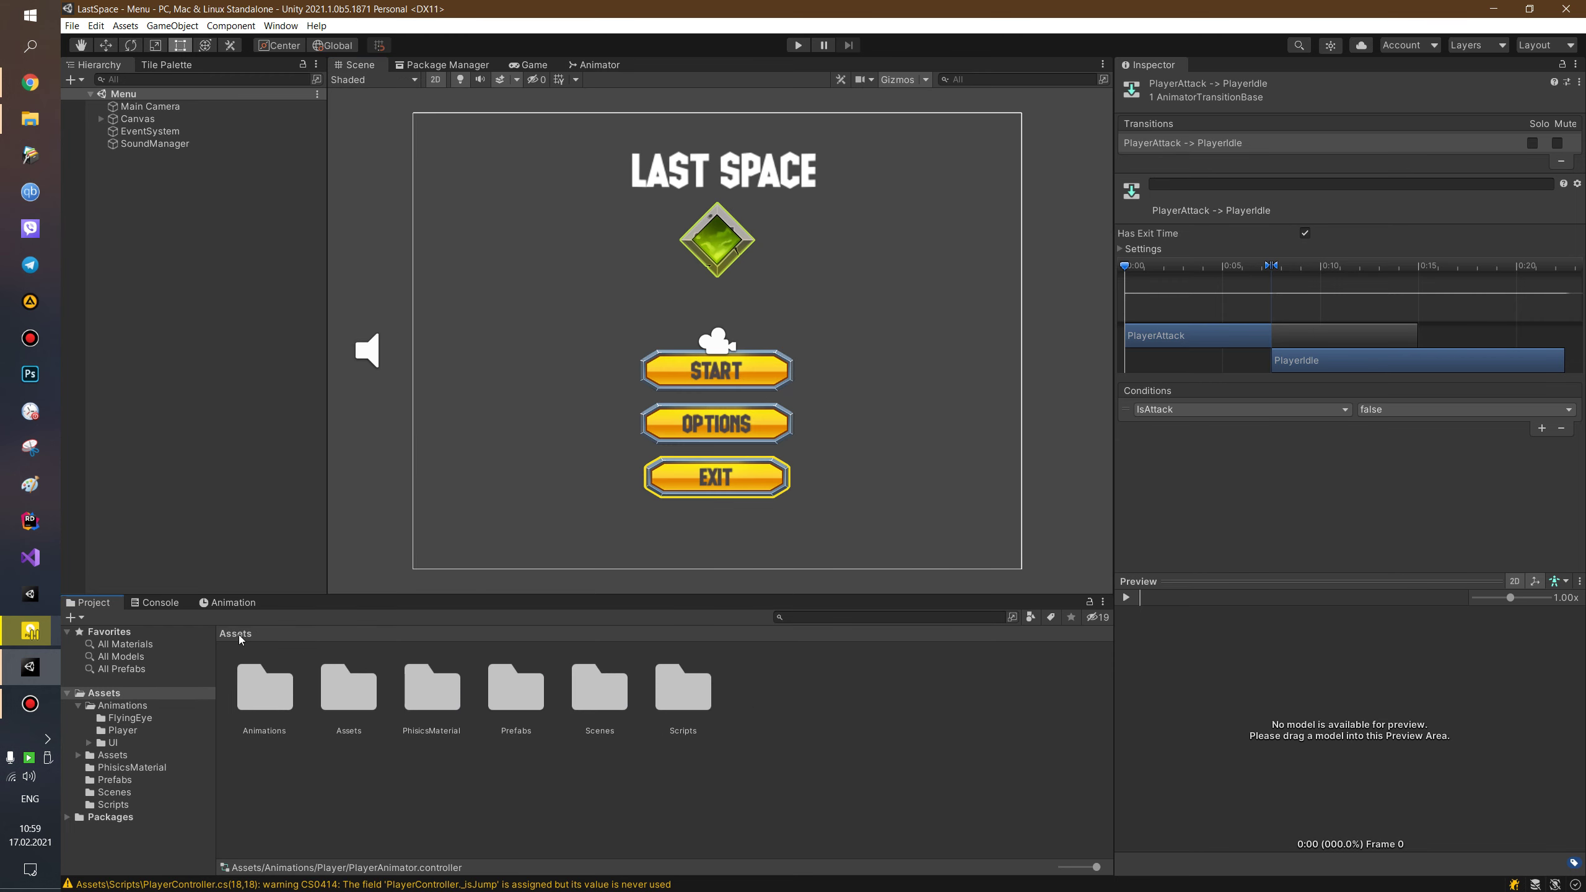
double_click(348, 717)
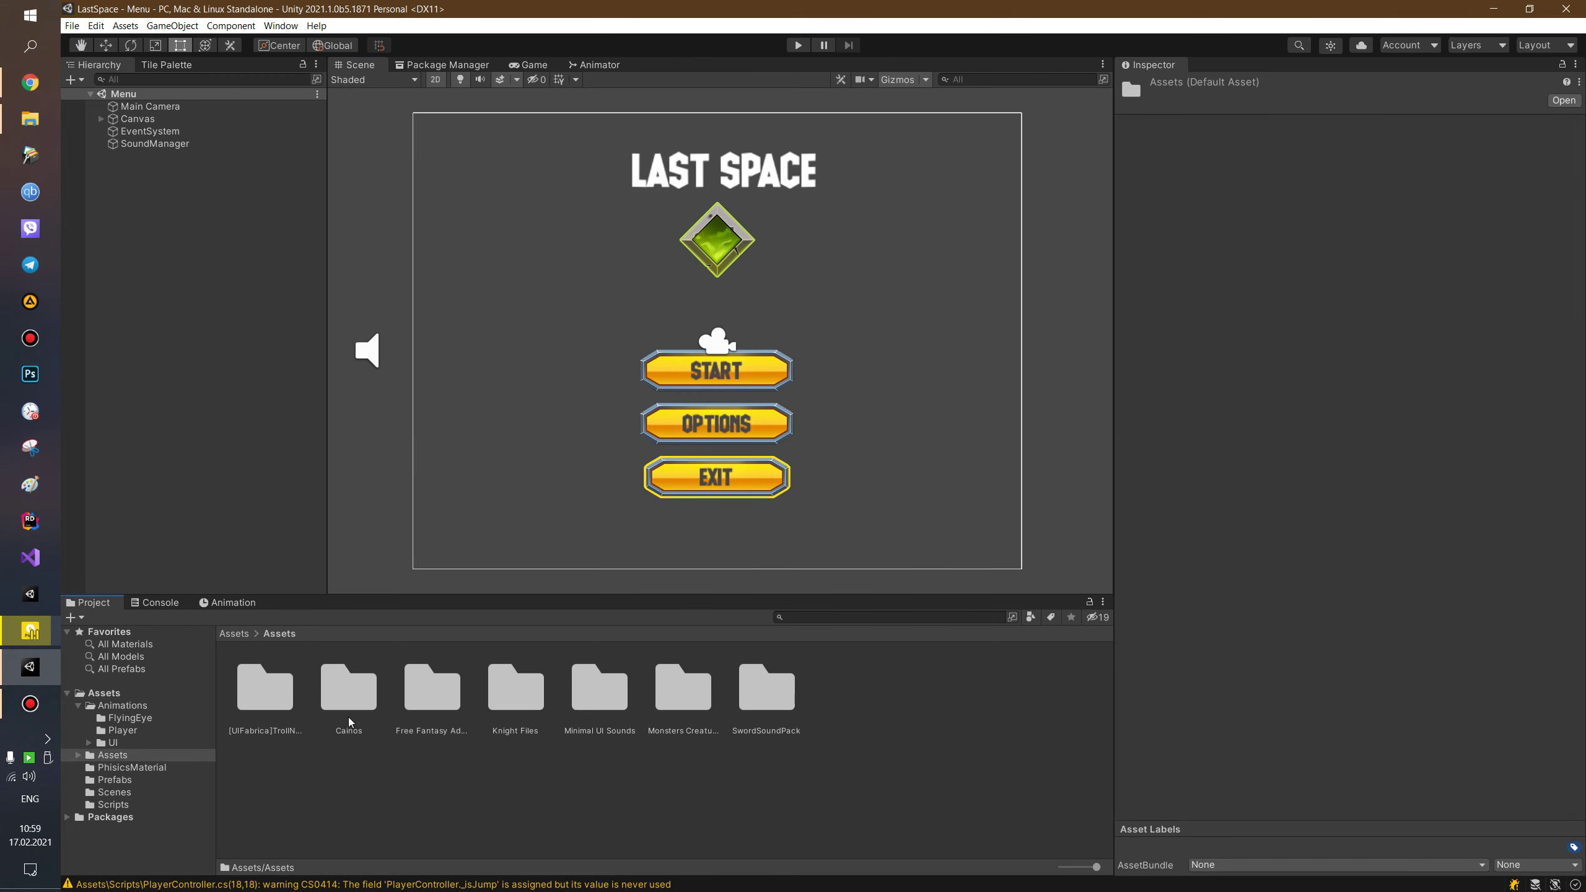
double_click(766, 704)
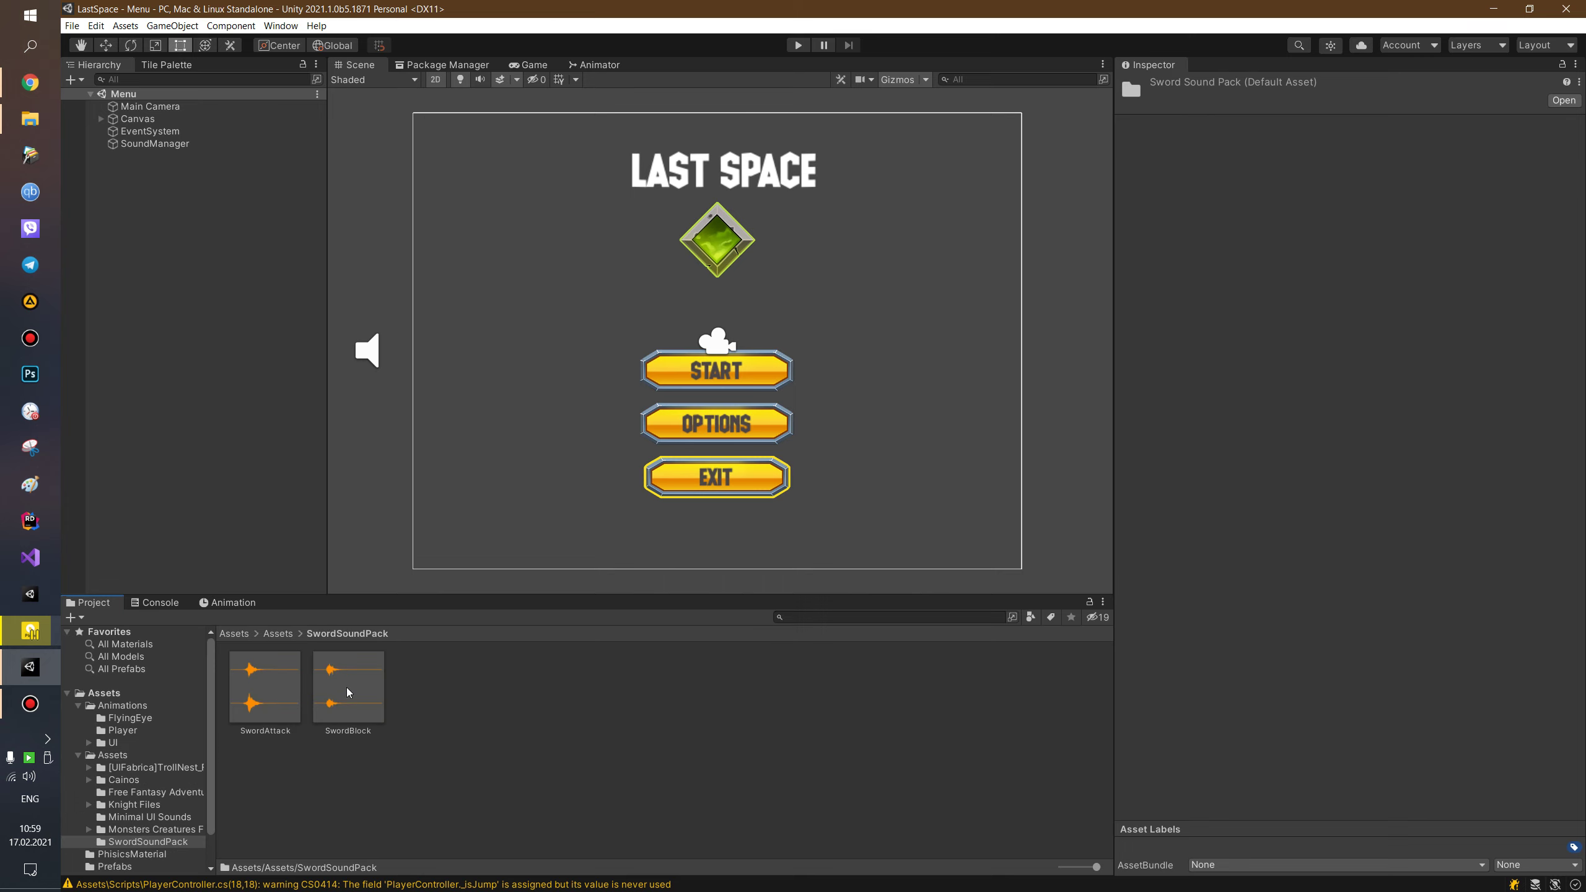
left_click(241, 640)
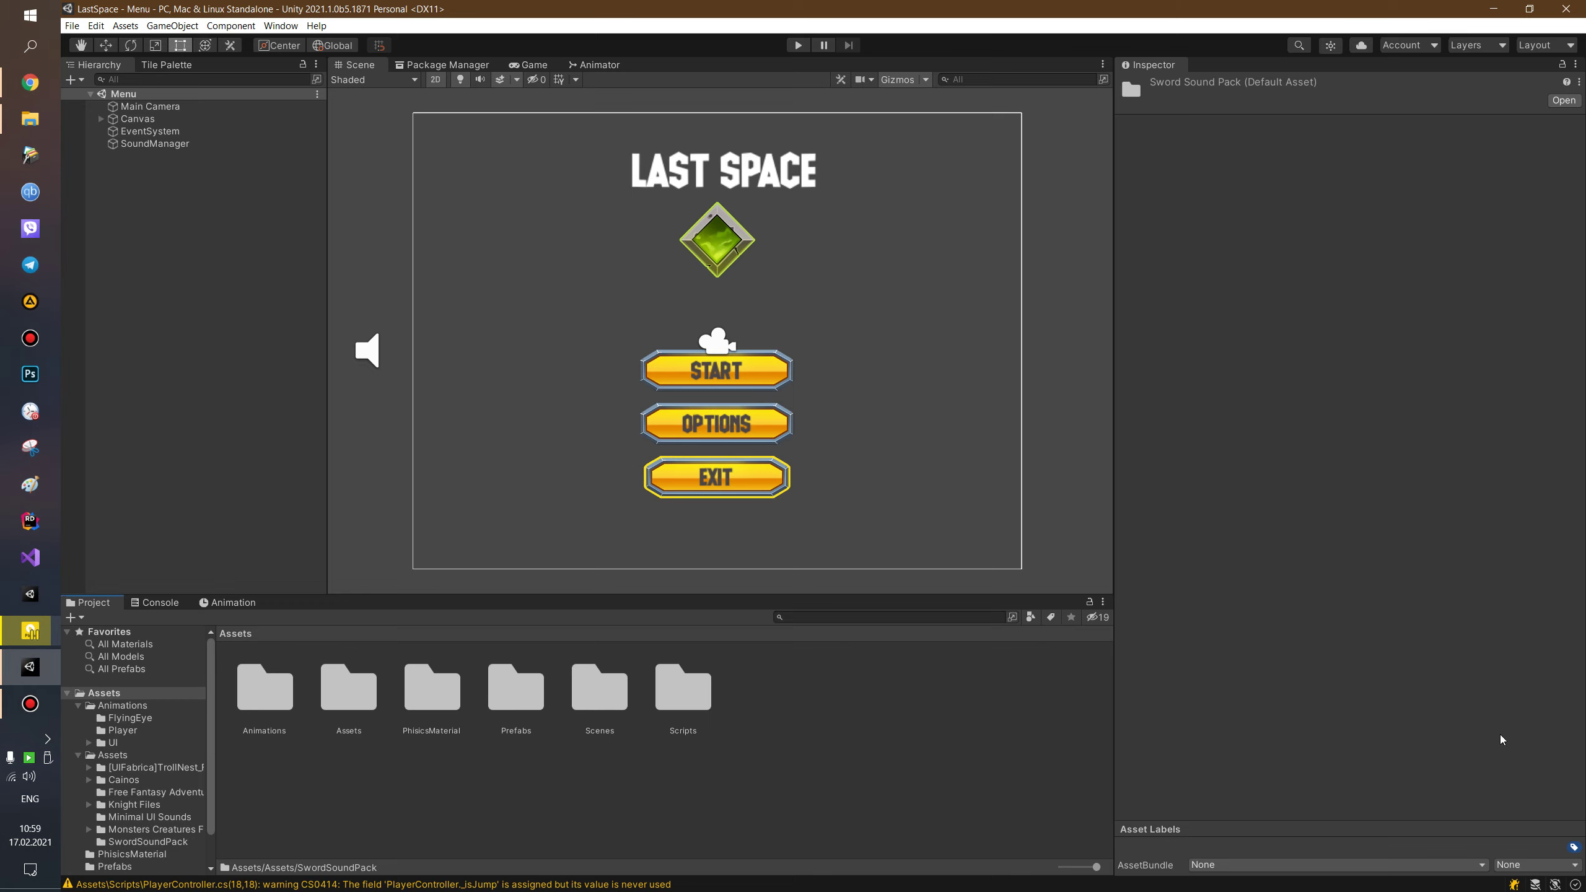
Pause the background music in the mini-player and start Play mode.
mouse_move(1435, 885)
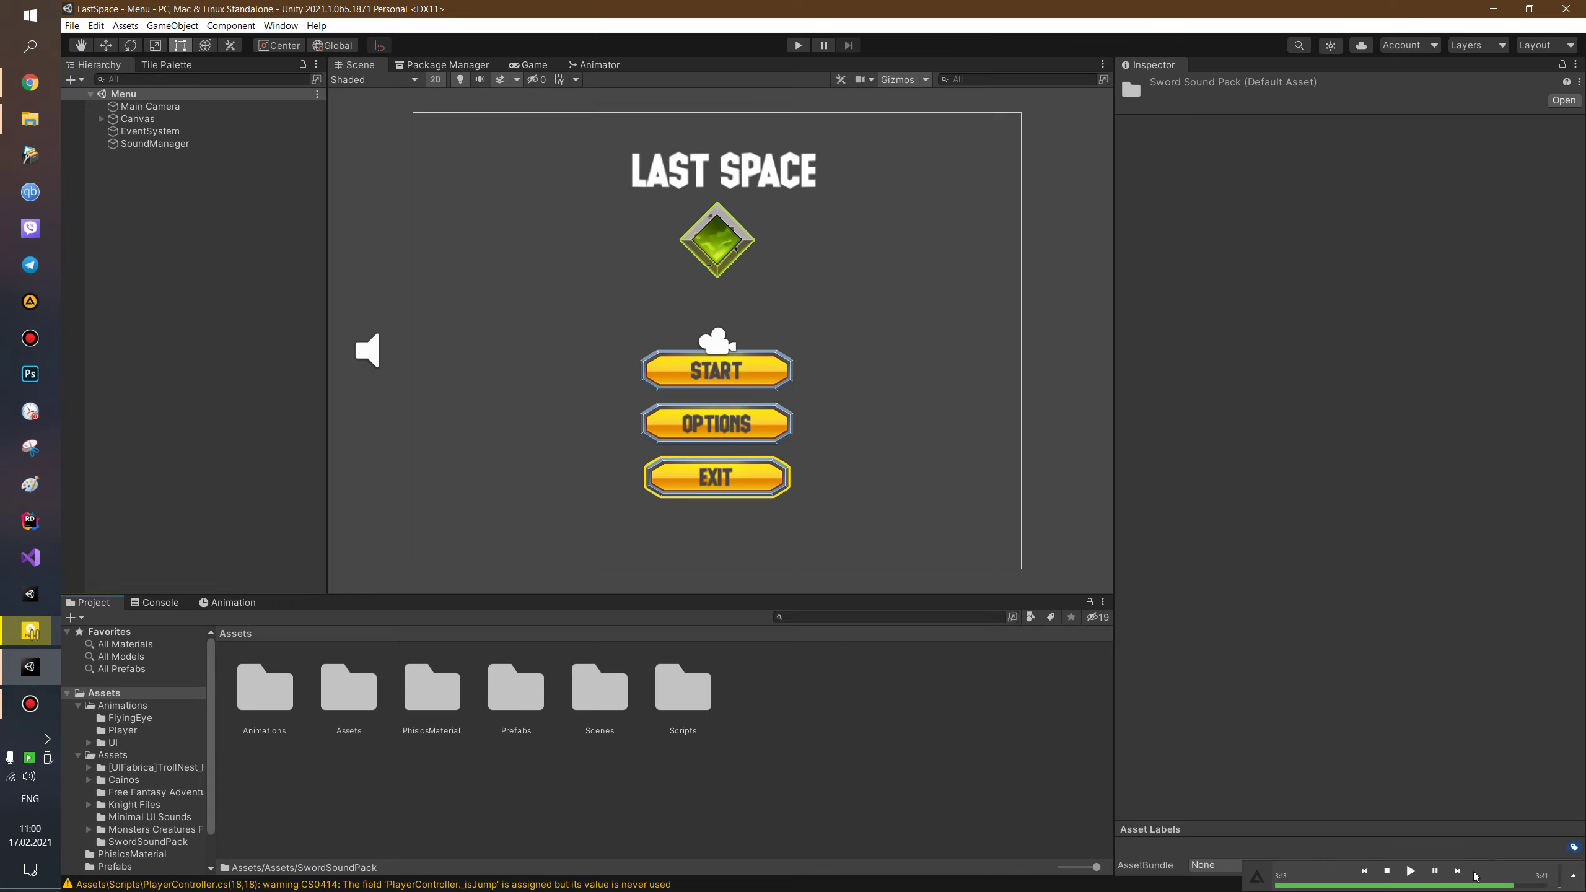
left_click(1435, 878)
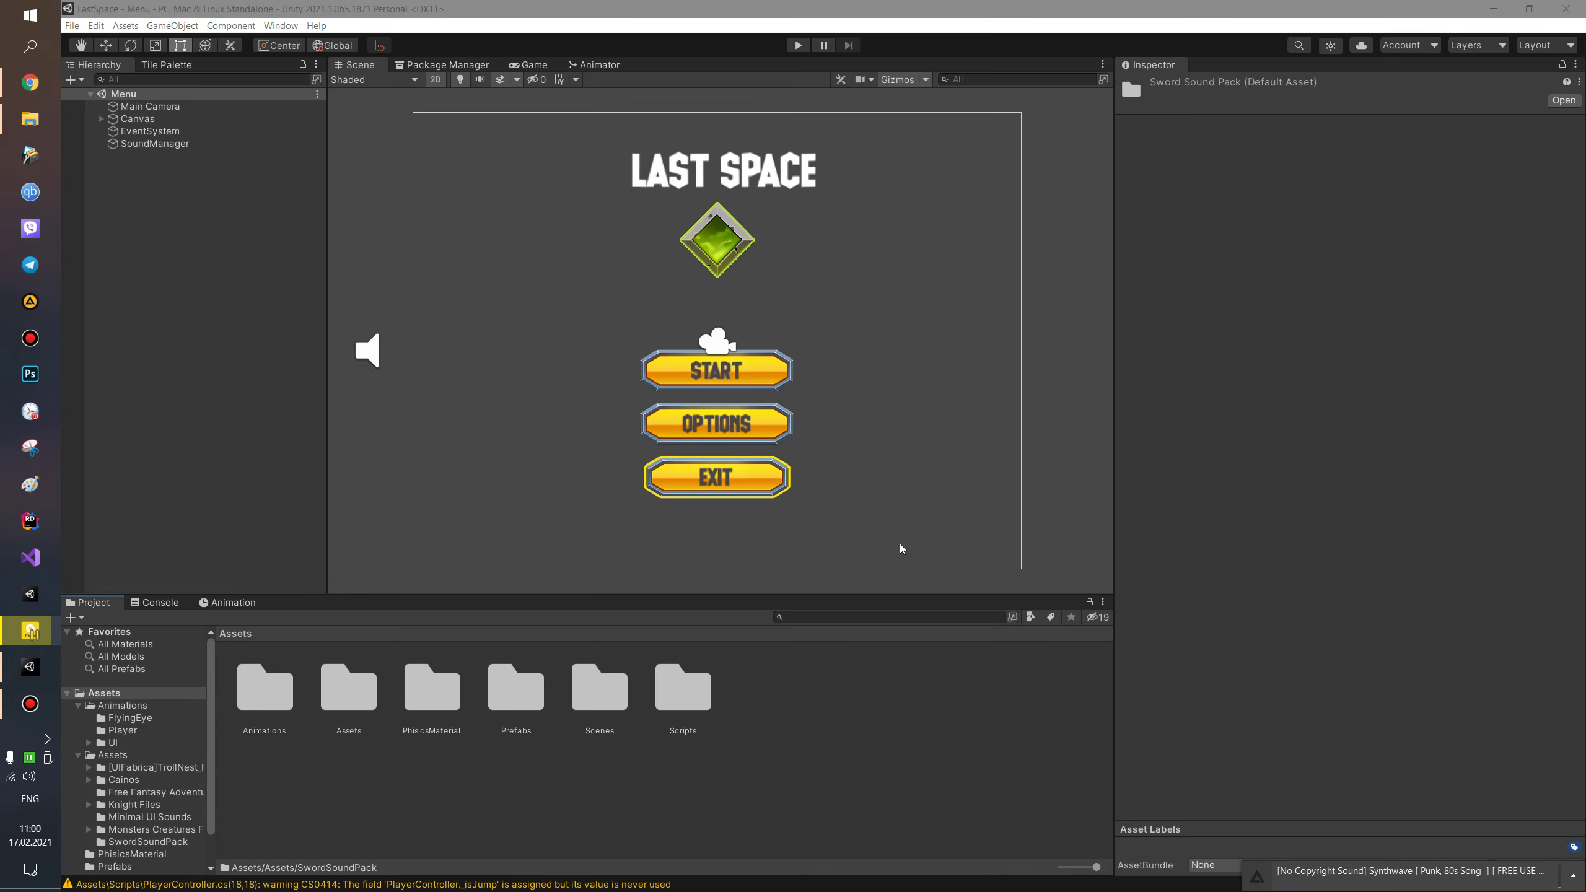
left_click(798, 46)
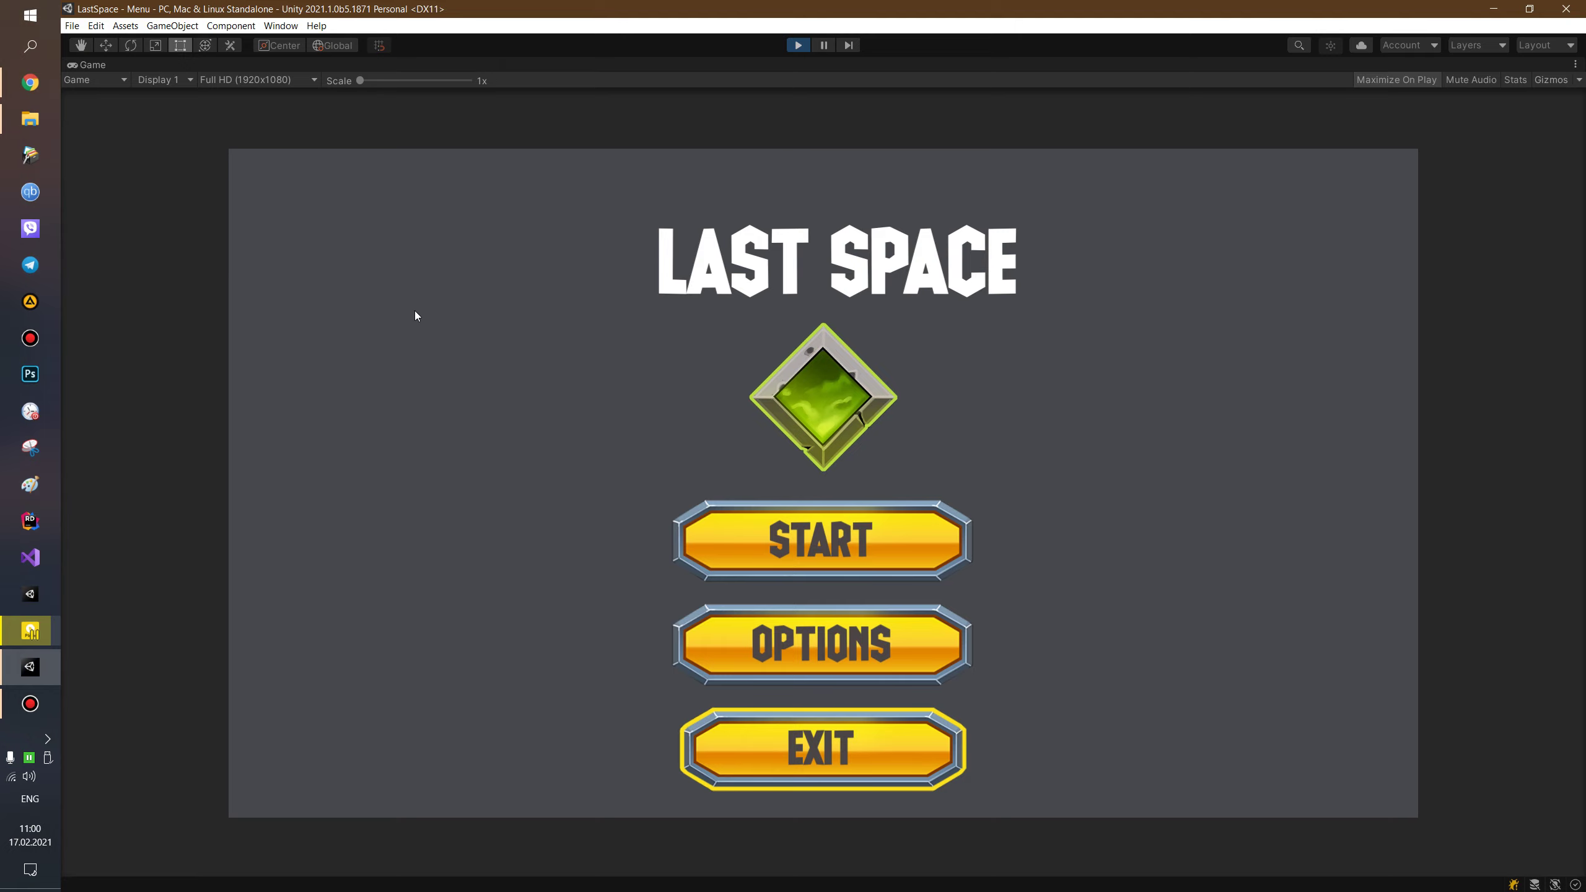
Start the game from the menu and run the knight right, jumping once.
left_click(834, 539)
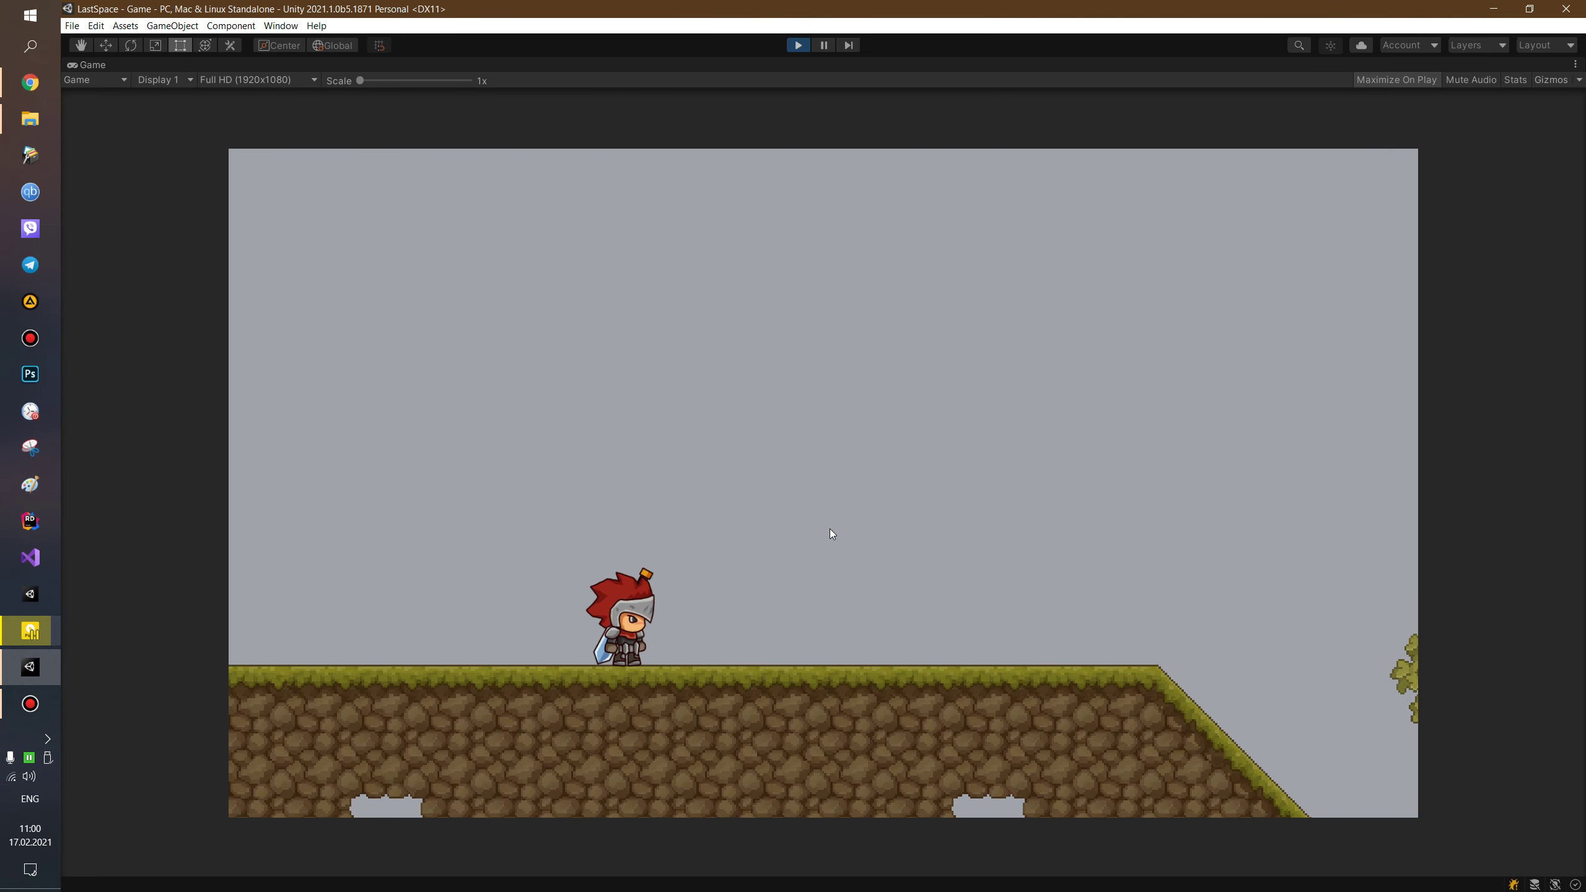
key("d")
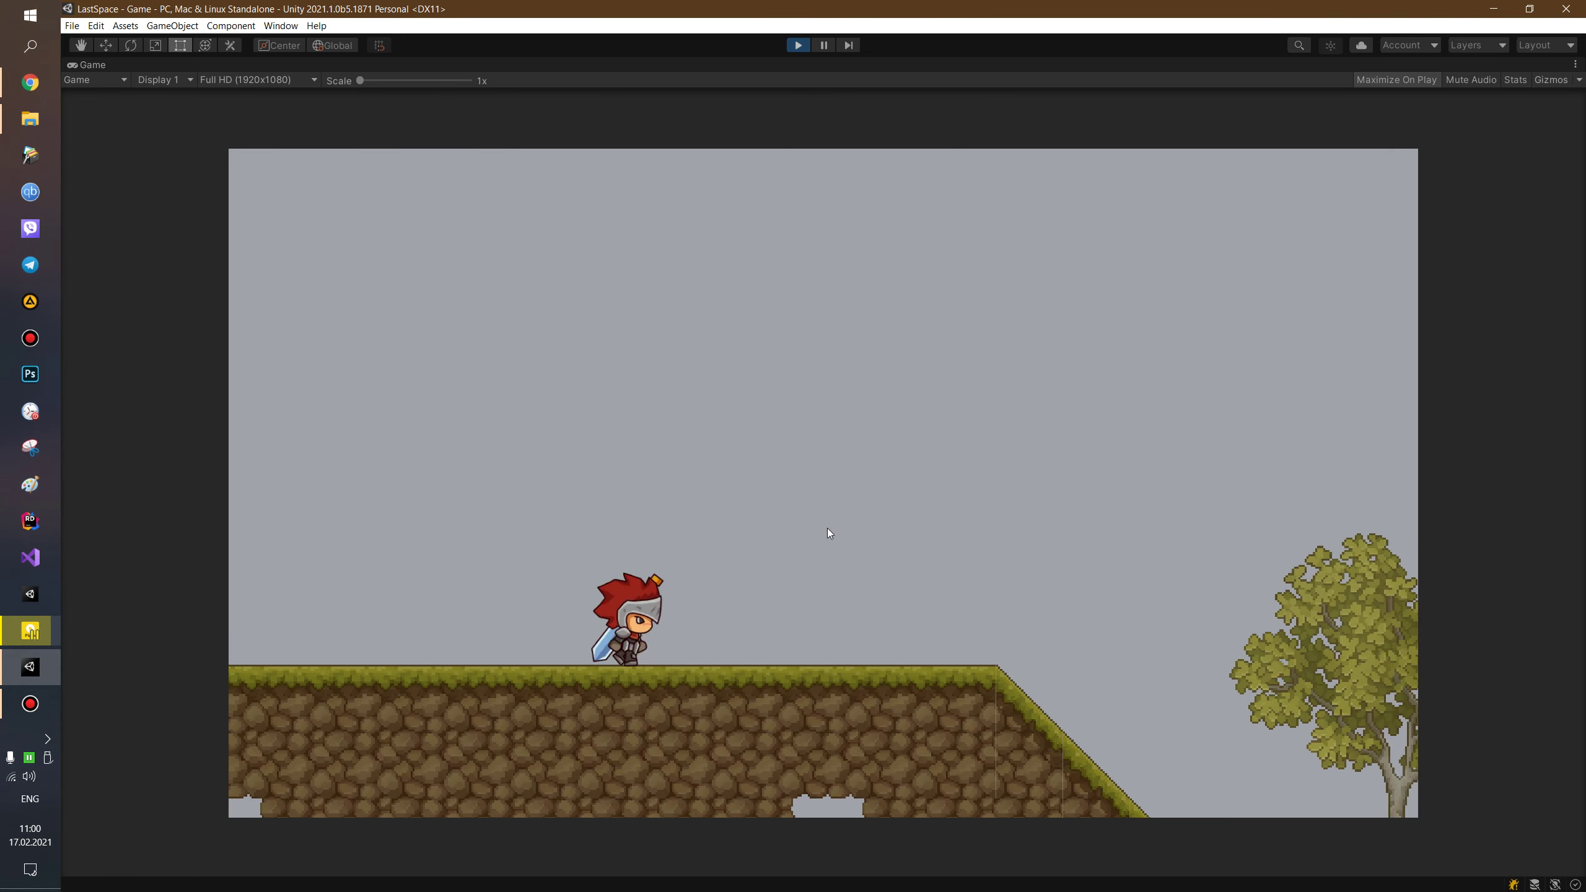
key("space")
key("space")
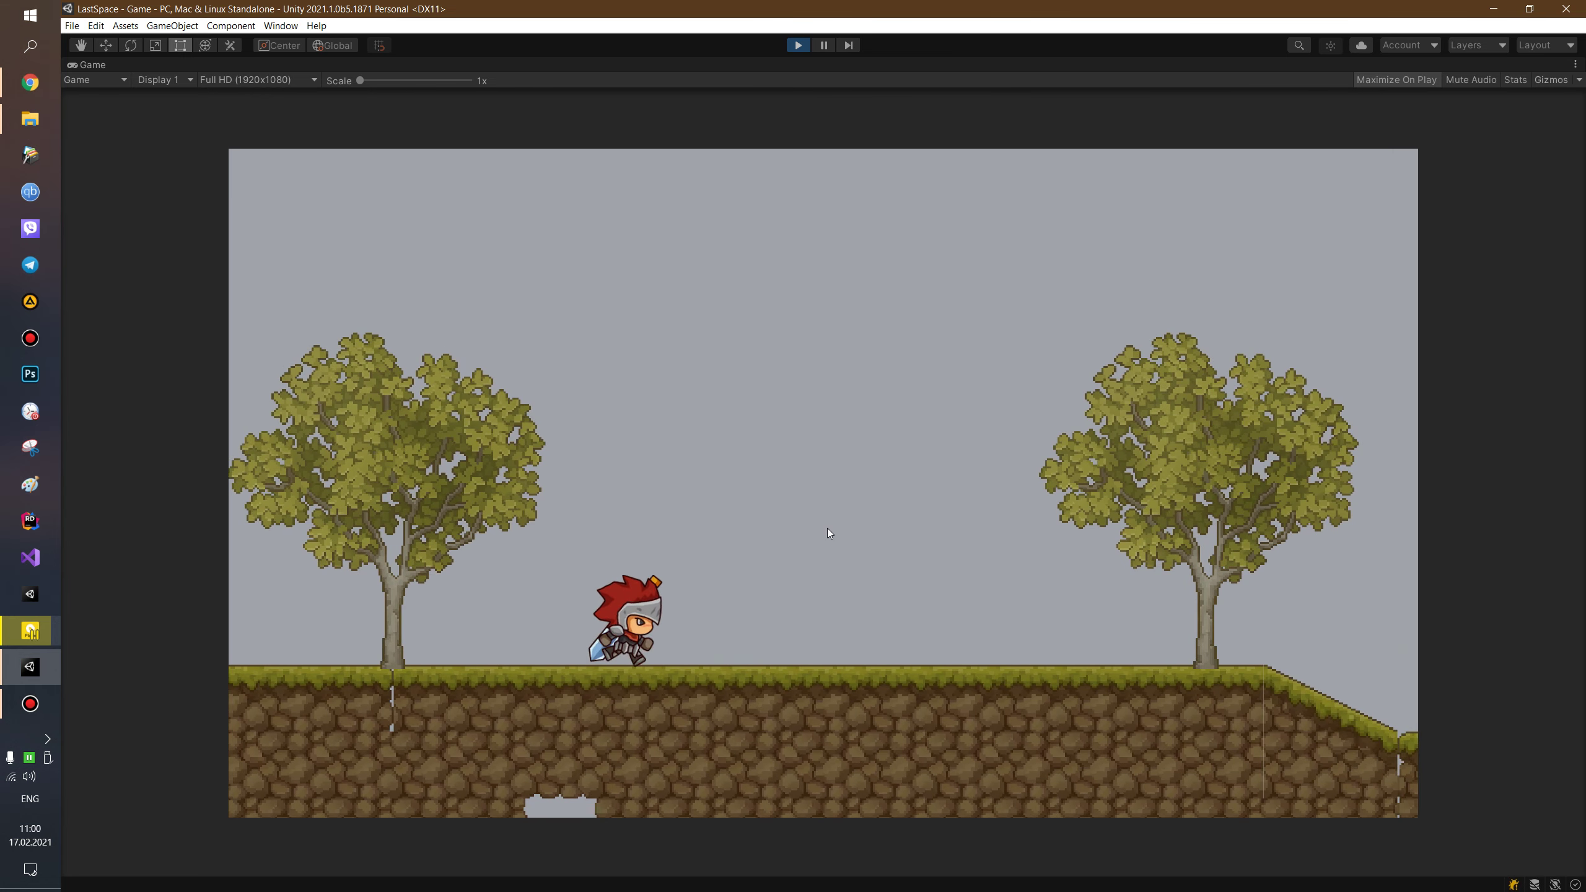
key("a")
key("d")
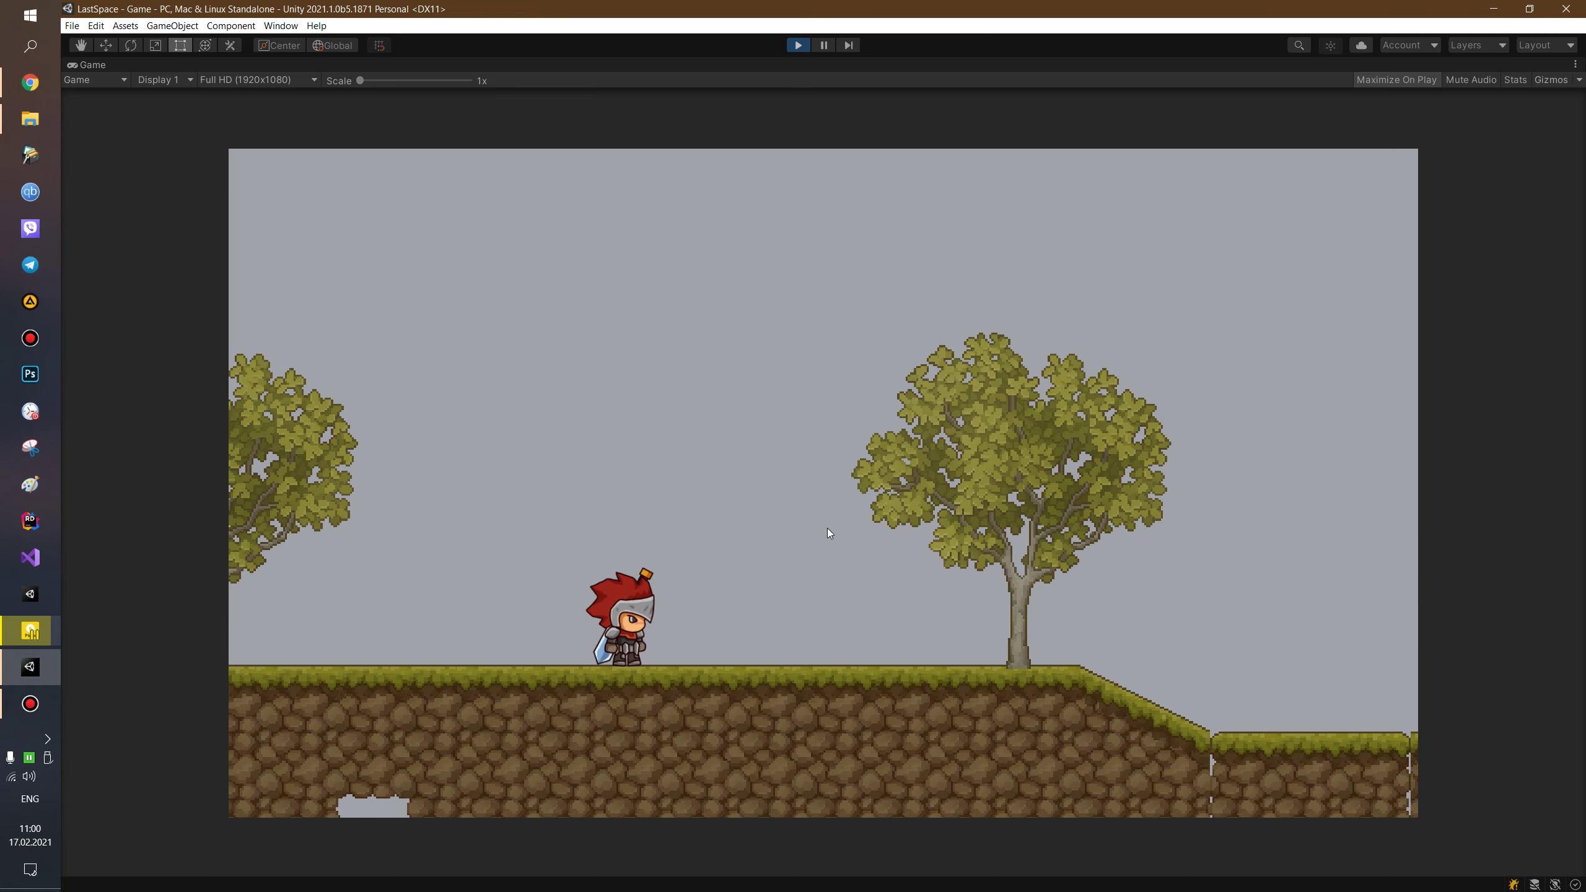
key("d")
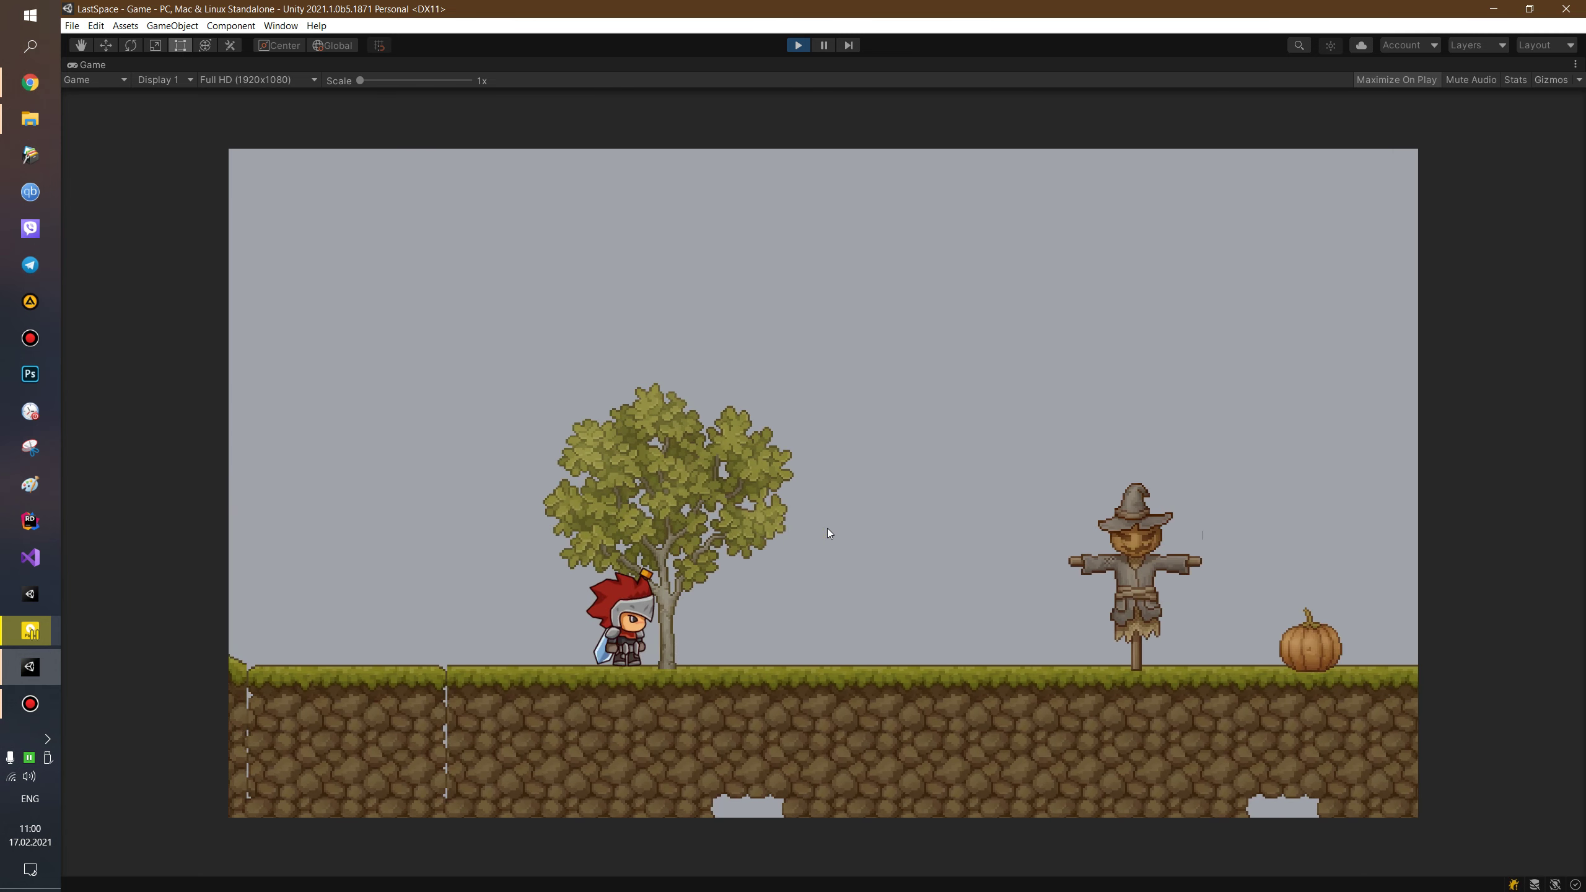
key("d")
key("d")
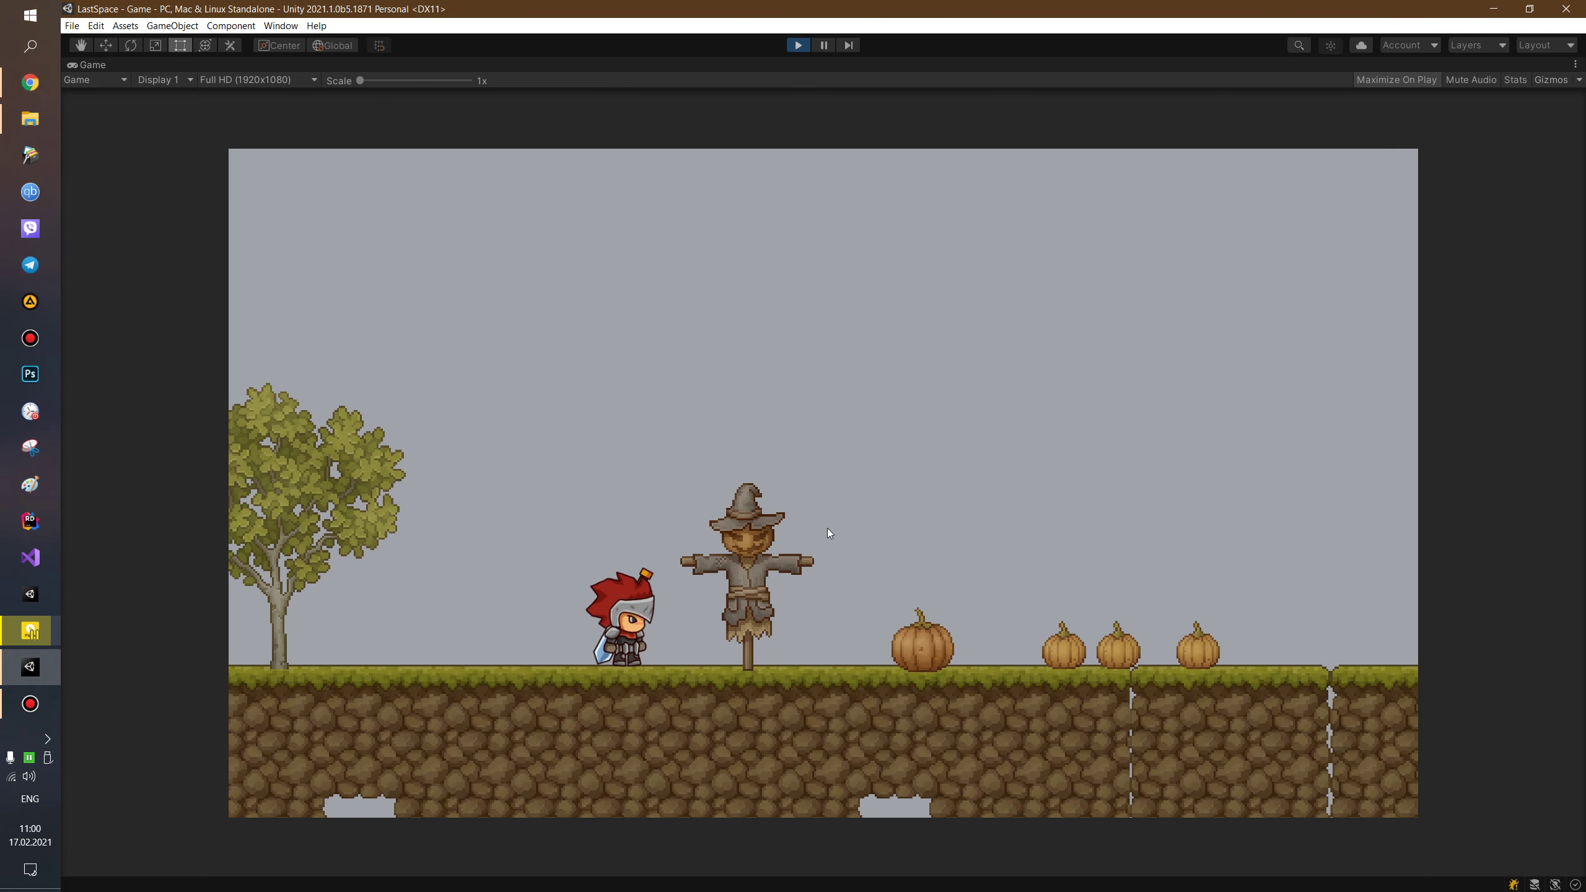
Swing the knight's sword three times, then exit Play mode.
left_click(828, 528)
left_click(827, 528)
left_click(828, 528)
left_click(798, 45)
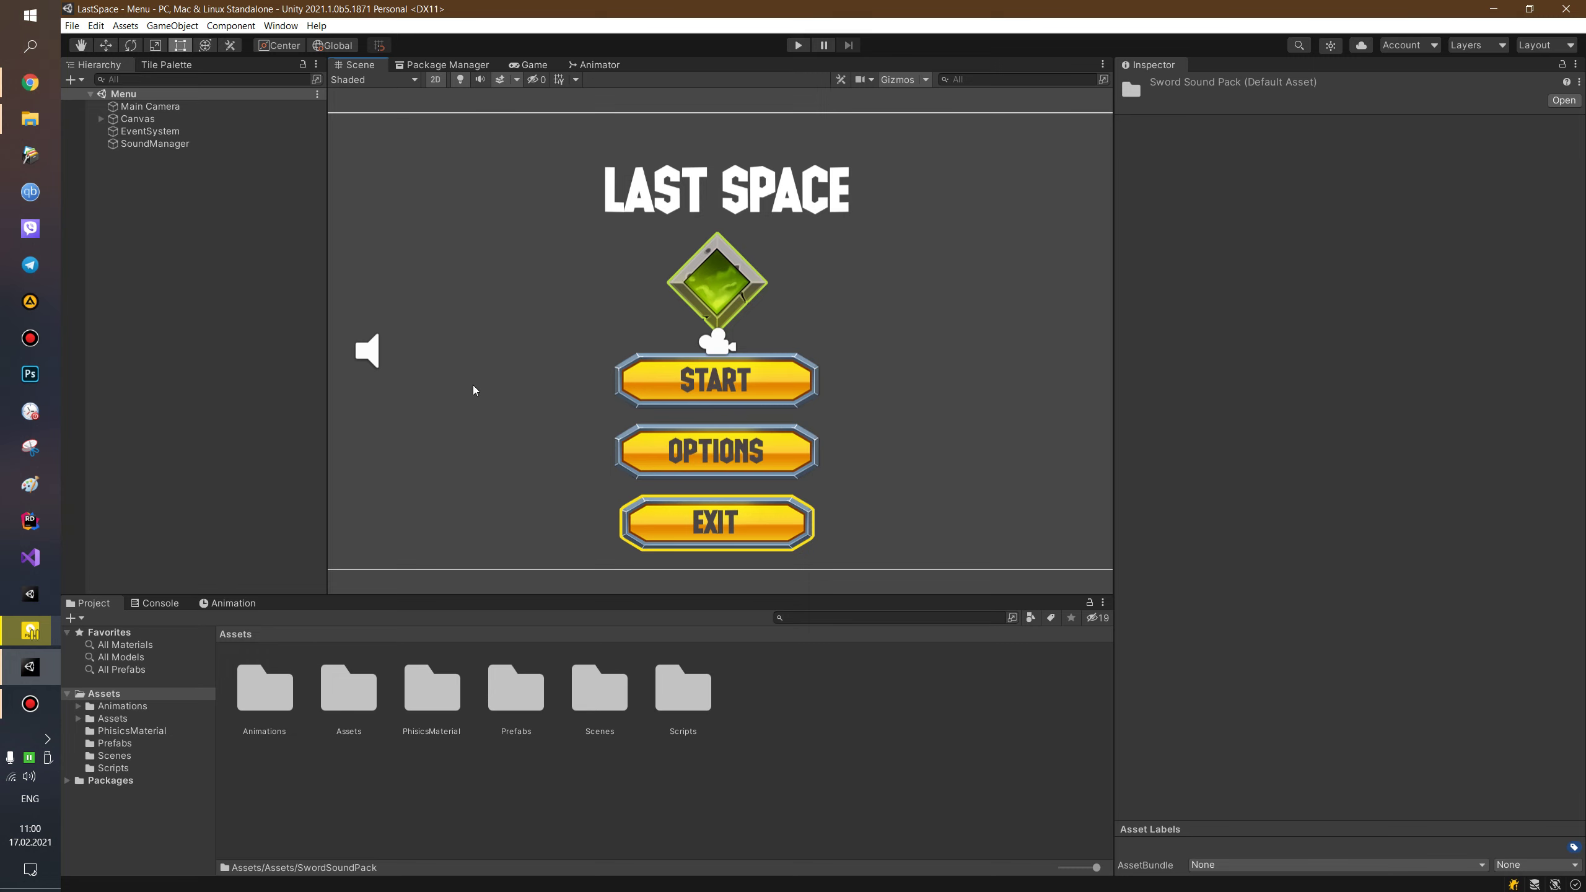
Start the background music from the tray player while recentring the menu canvas.
middle_click_drag(530, 379, 585, 386)
mouse_move(29, 757)
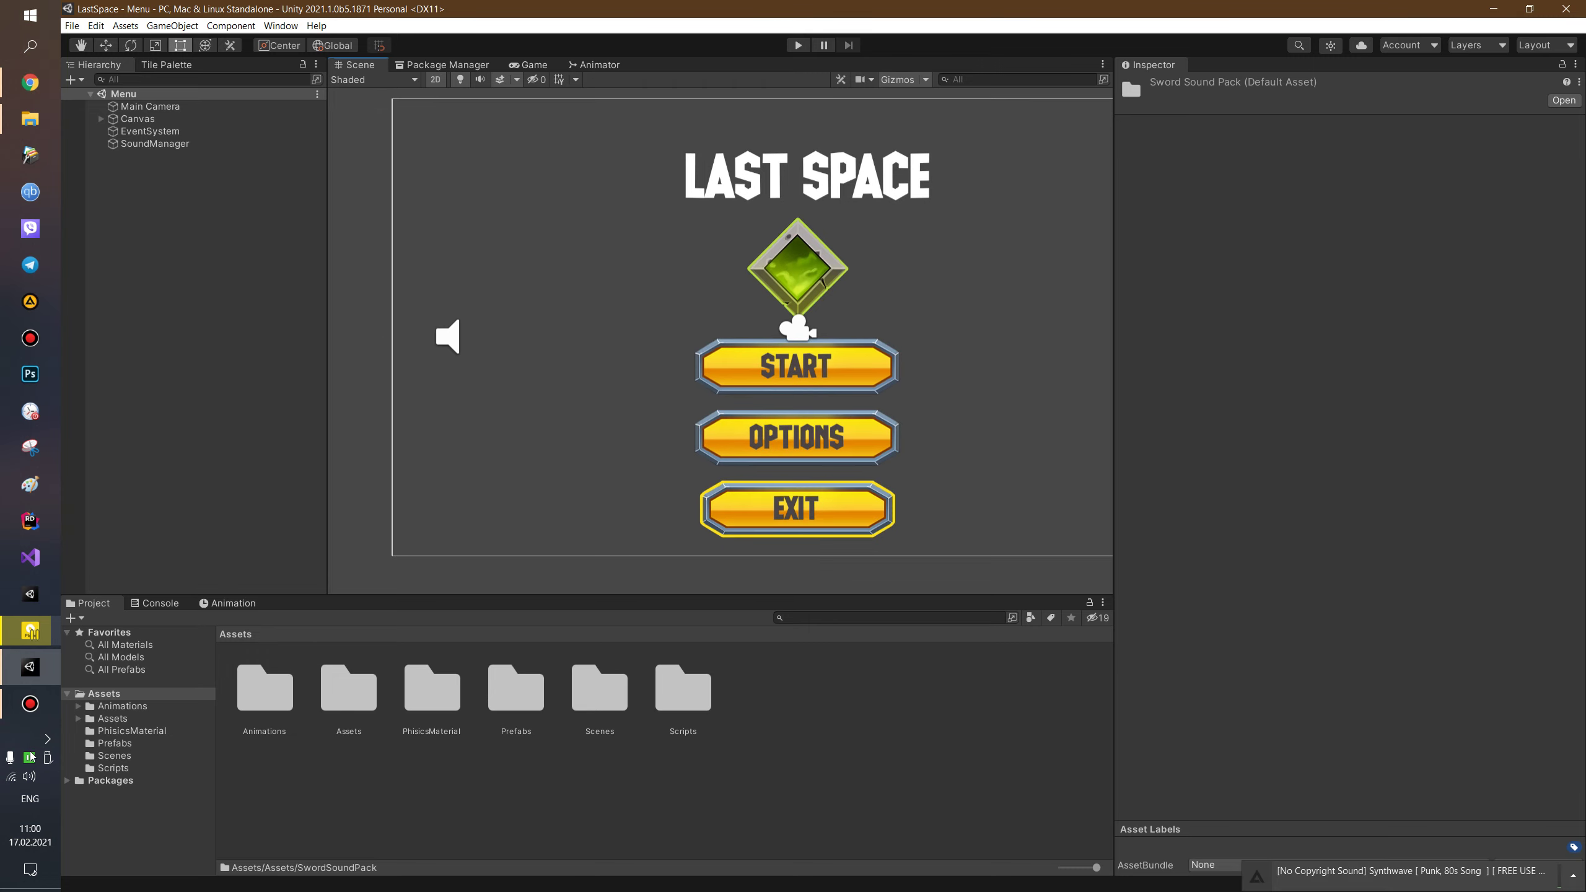
left_click(1413, 874)
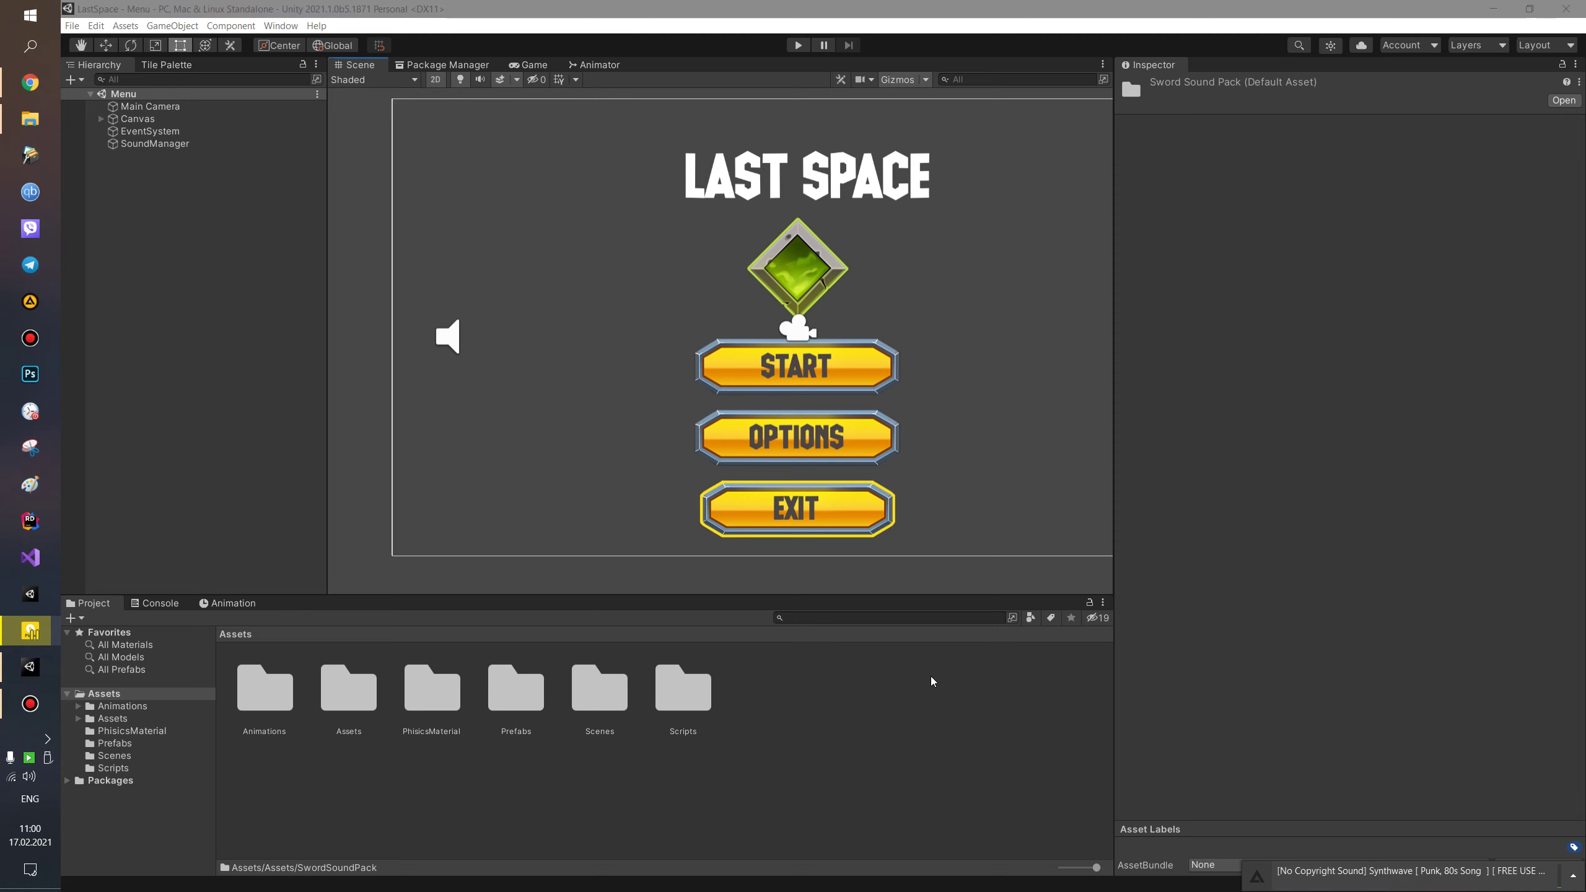
middle_click_drag(605, 431, 580, 421)
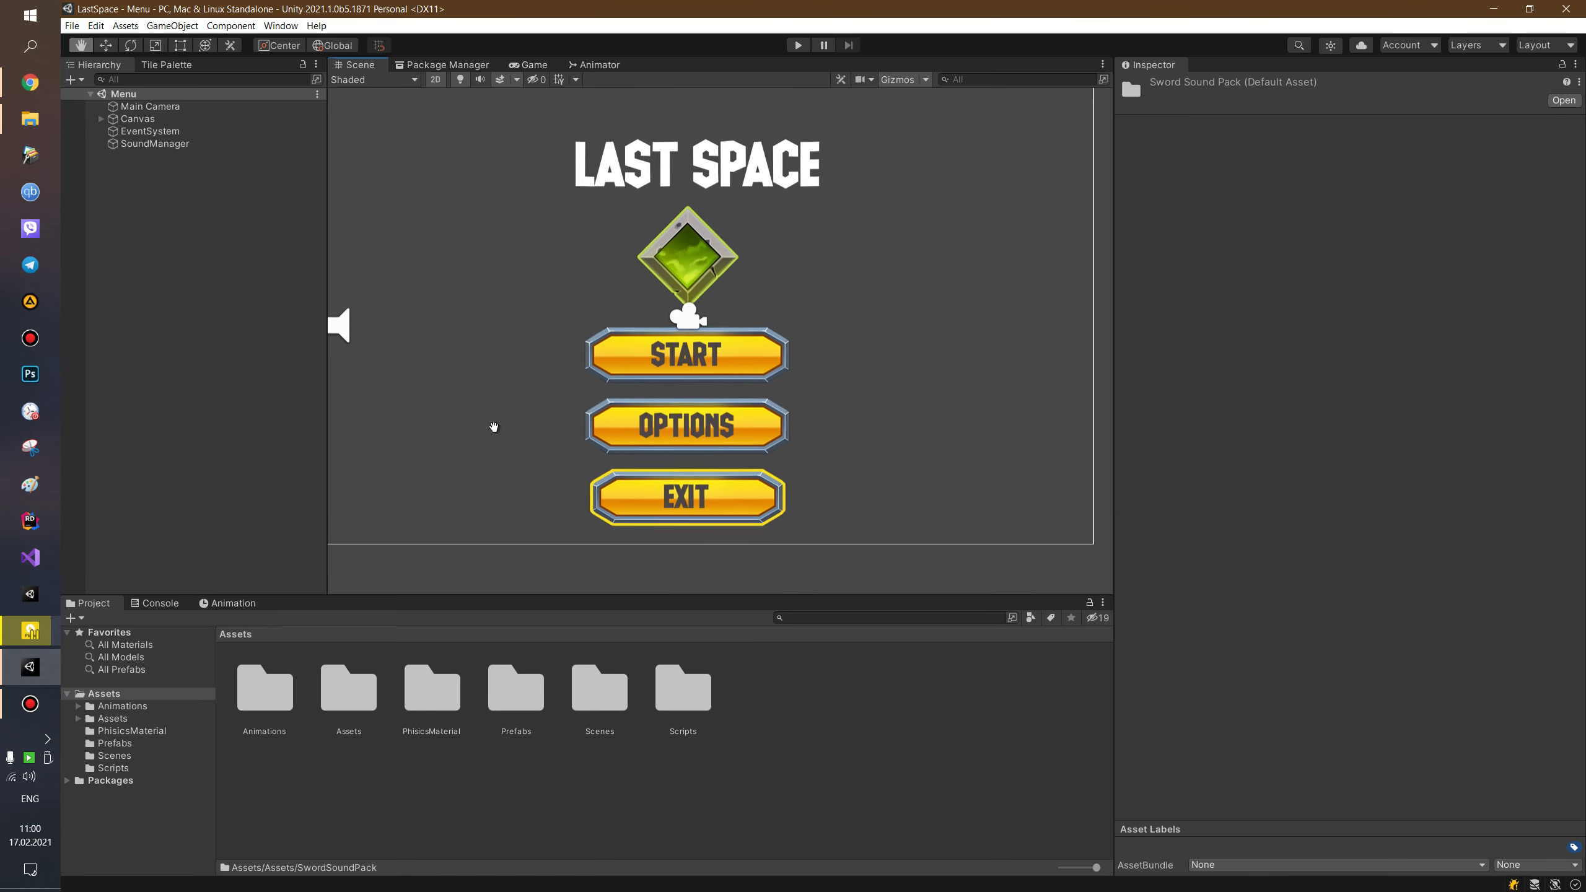
scroll(579, 420, "down", 1)
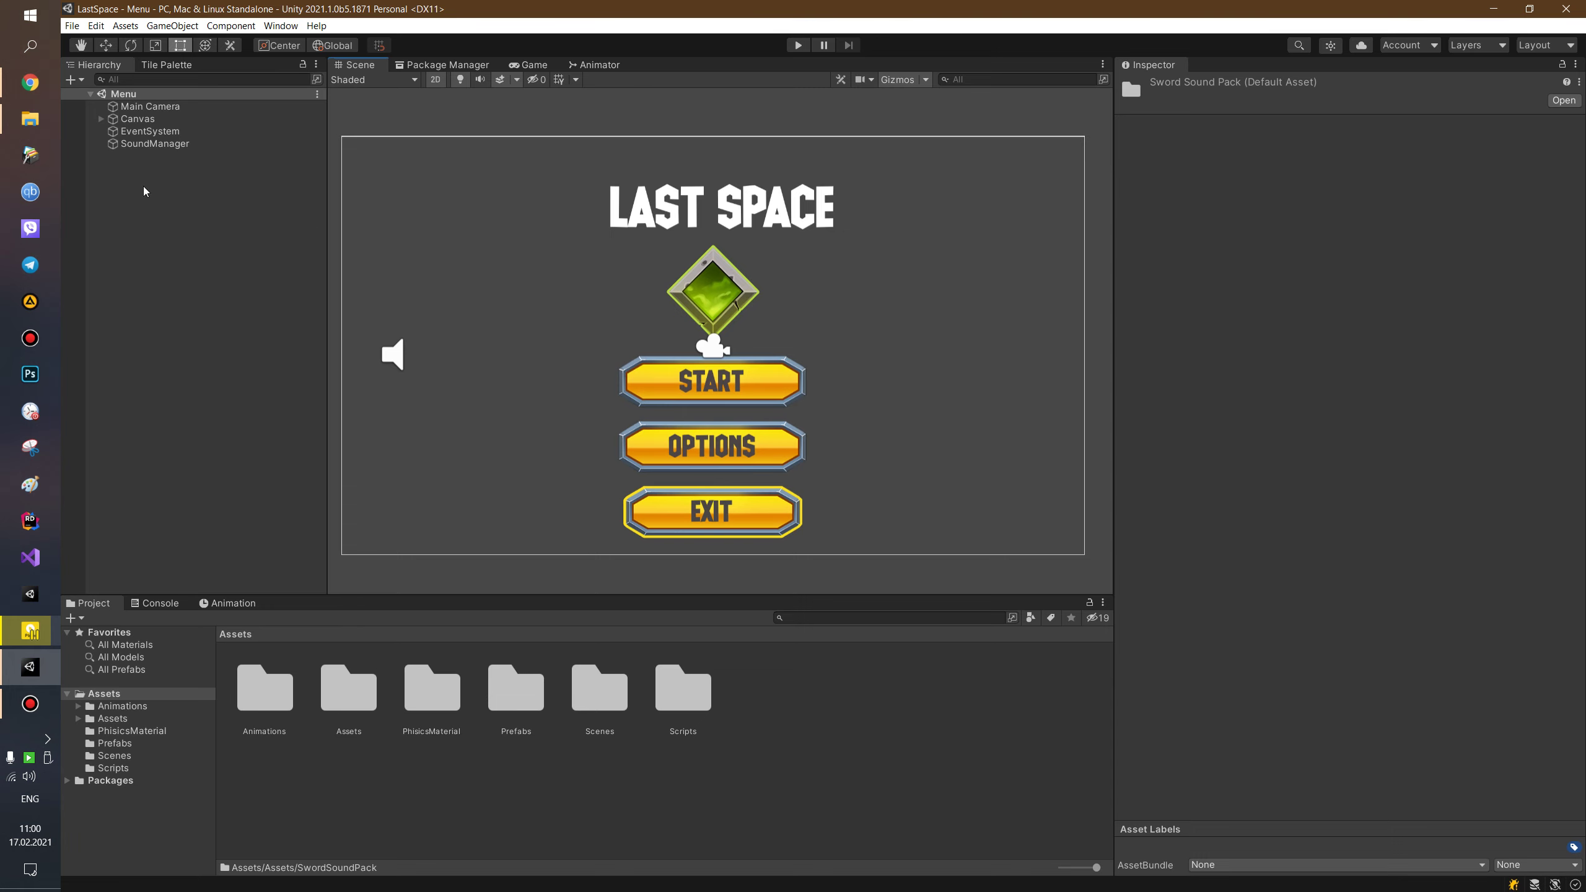
Select the SoundManager object to view its audio settings.
left_click(161, 145)
right_click(135, 221)
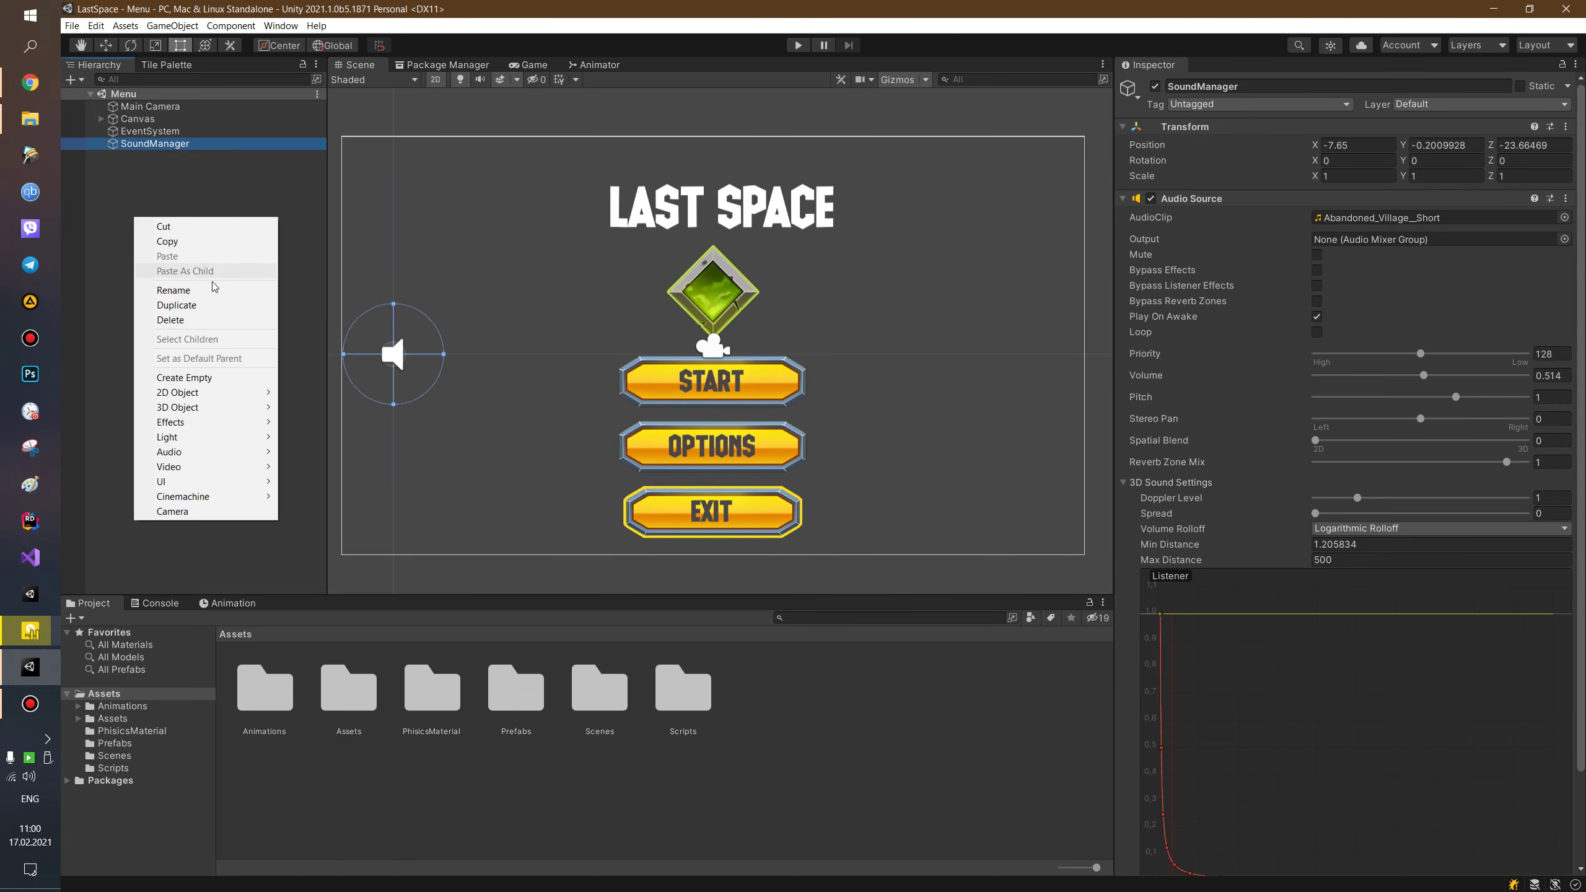
left_click(316, 223)
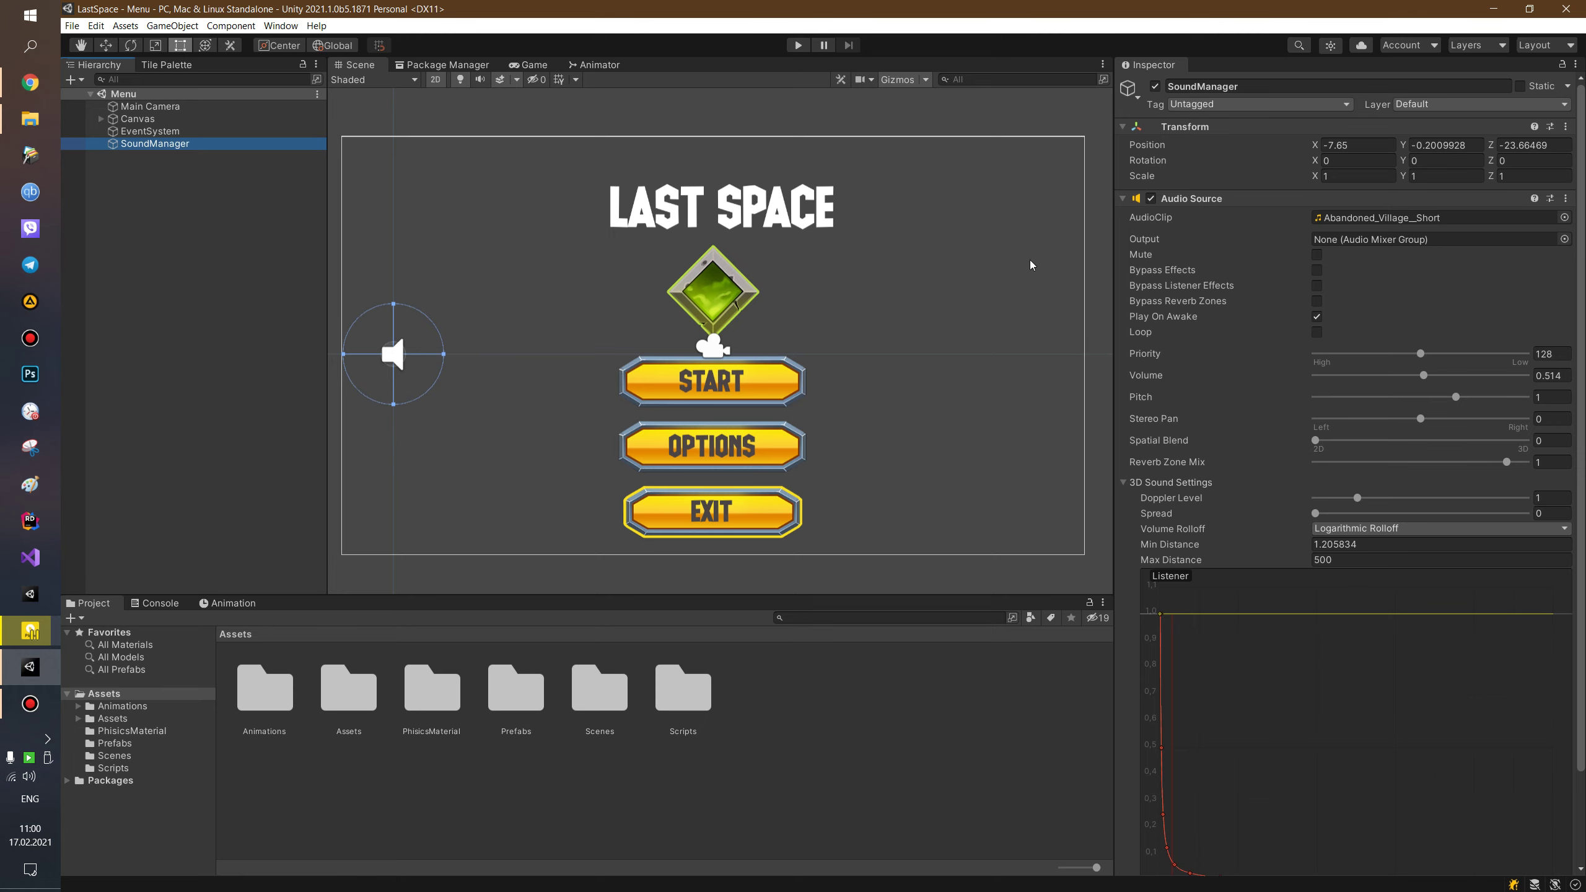
Launch a blank Paint canvas from the taskbar.
left_click(30, 448)
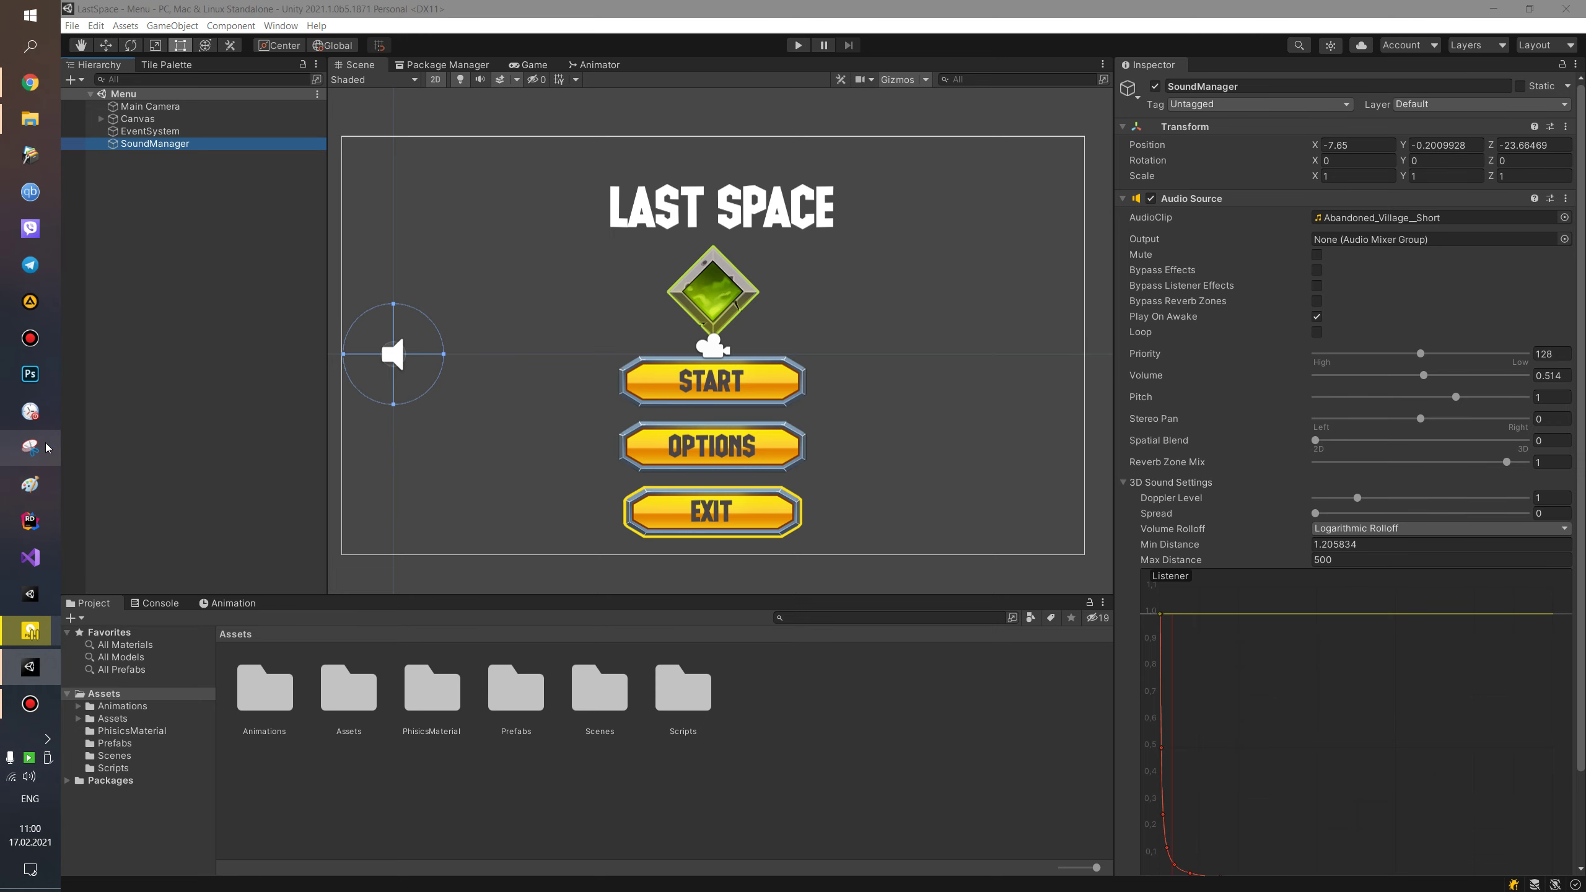
left_click(1268, 63)
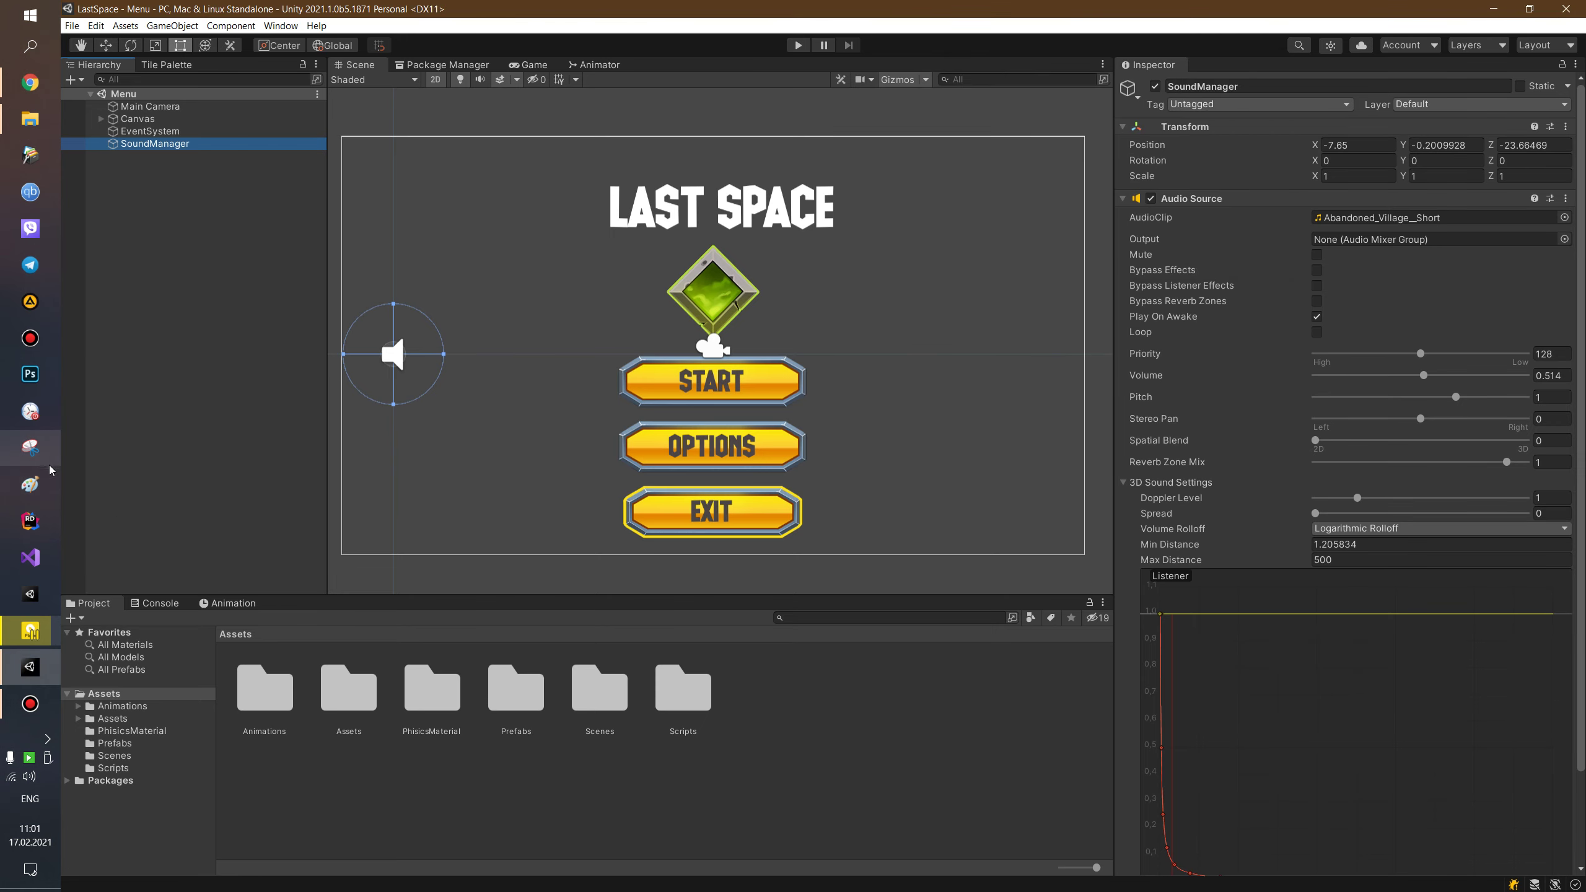
left_click(30, 484)
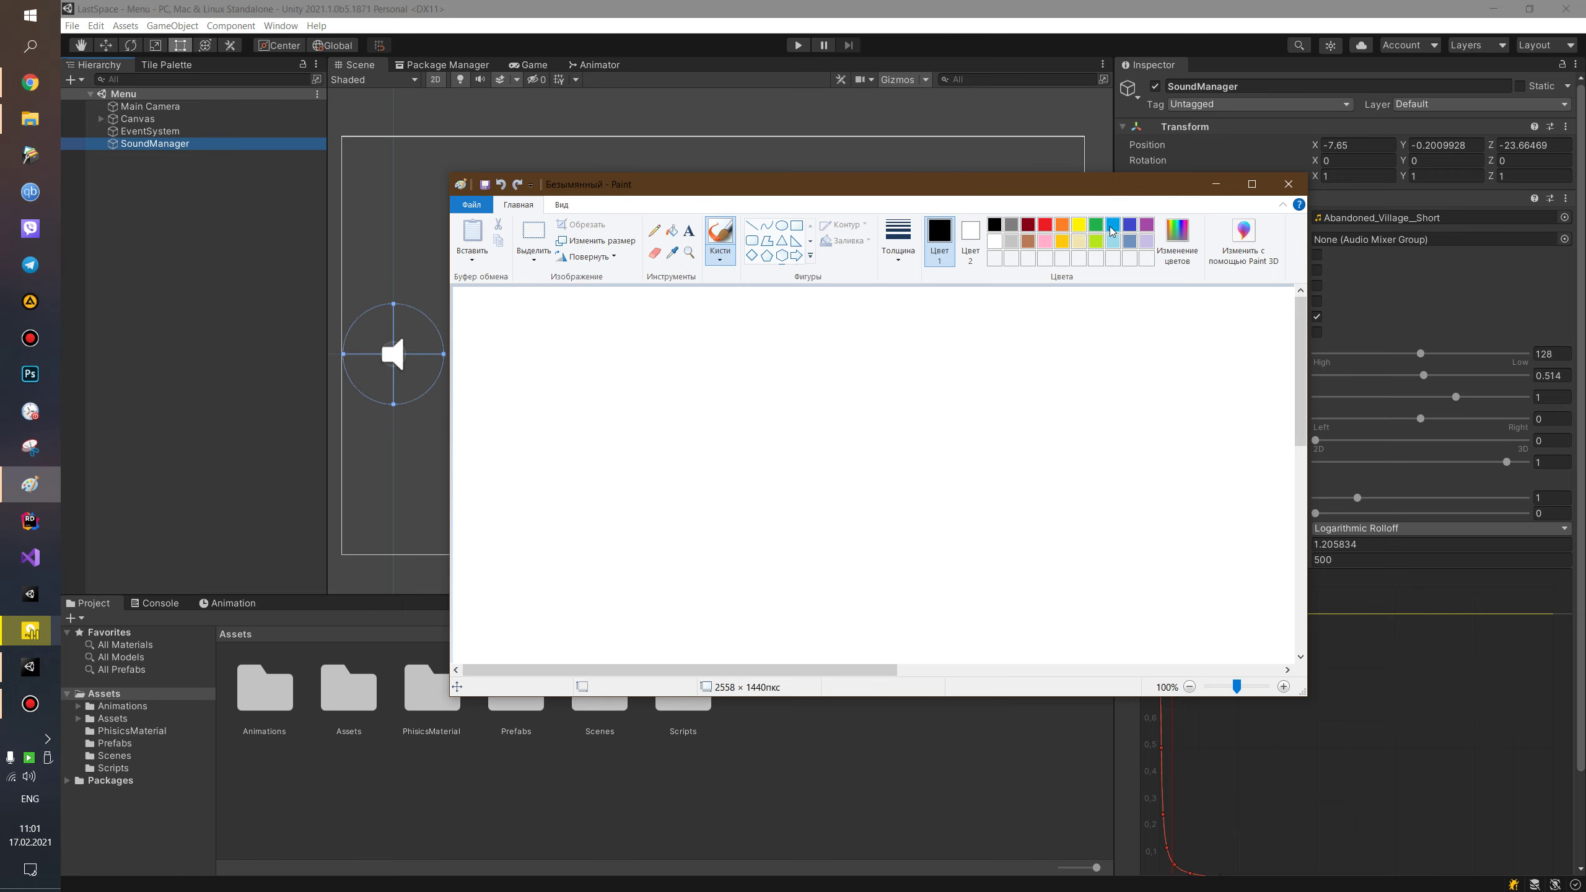
In blue, sketch two shapes joined by an arrow, undoing one stray hook stroke.
left_click(1112, 227)
mouse_move(987, 367)
left_mouse_down()
mouse_move(1010, 531)
mouse_move(978, 395)
left_mouse_up()
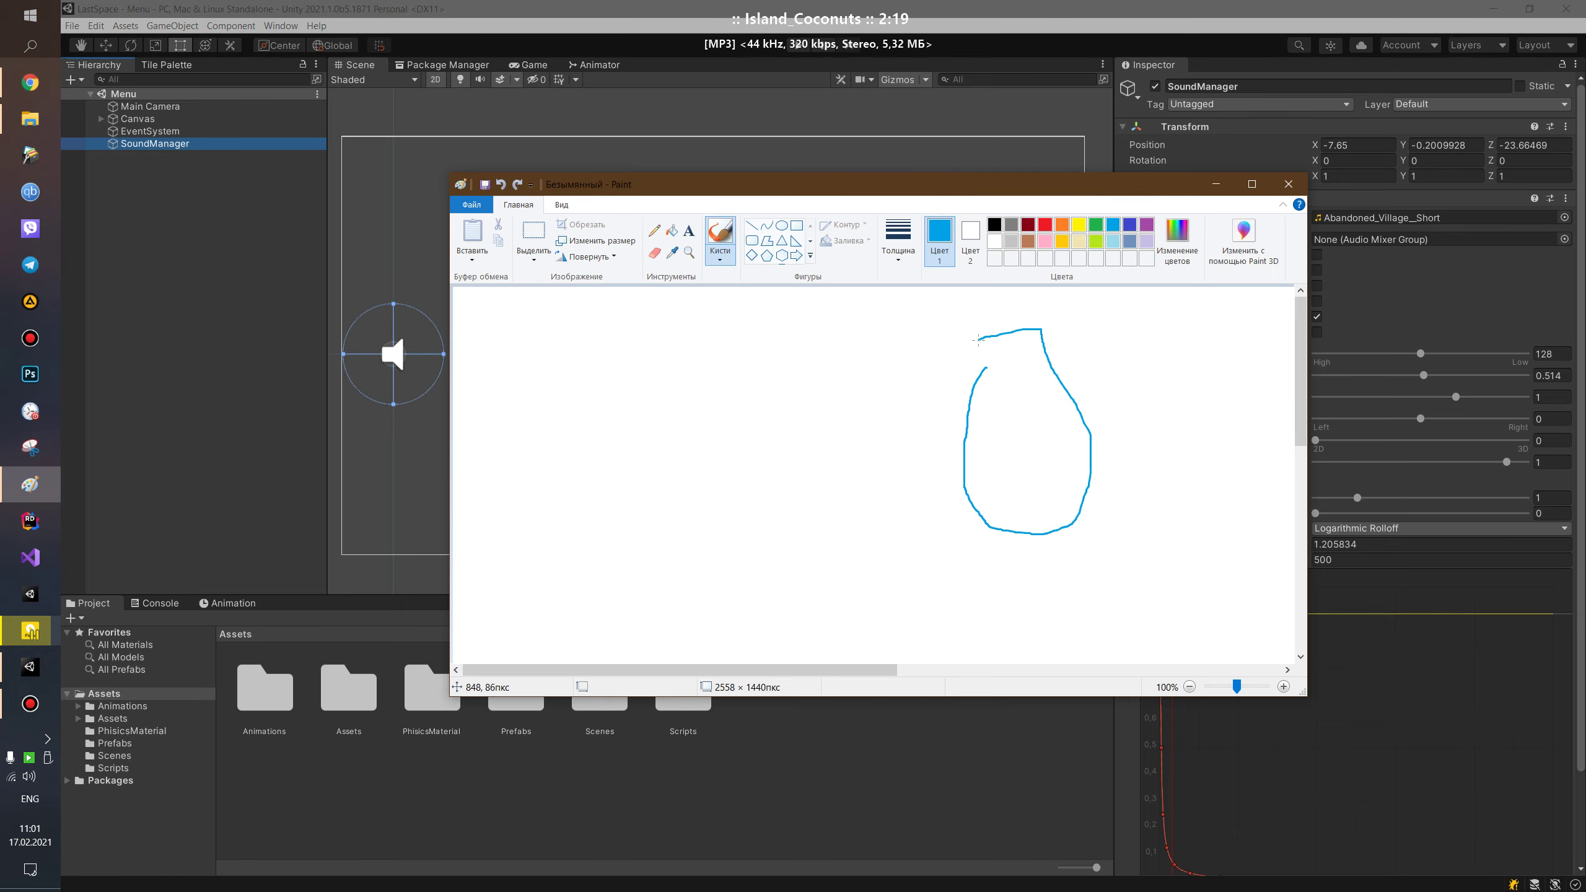
left_click_drag(877, 427, 962, 432)
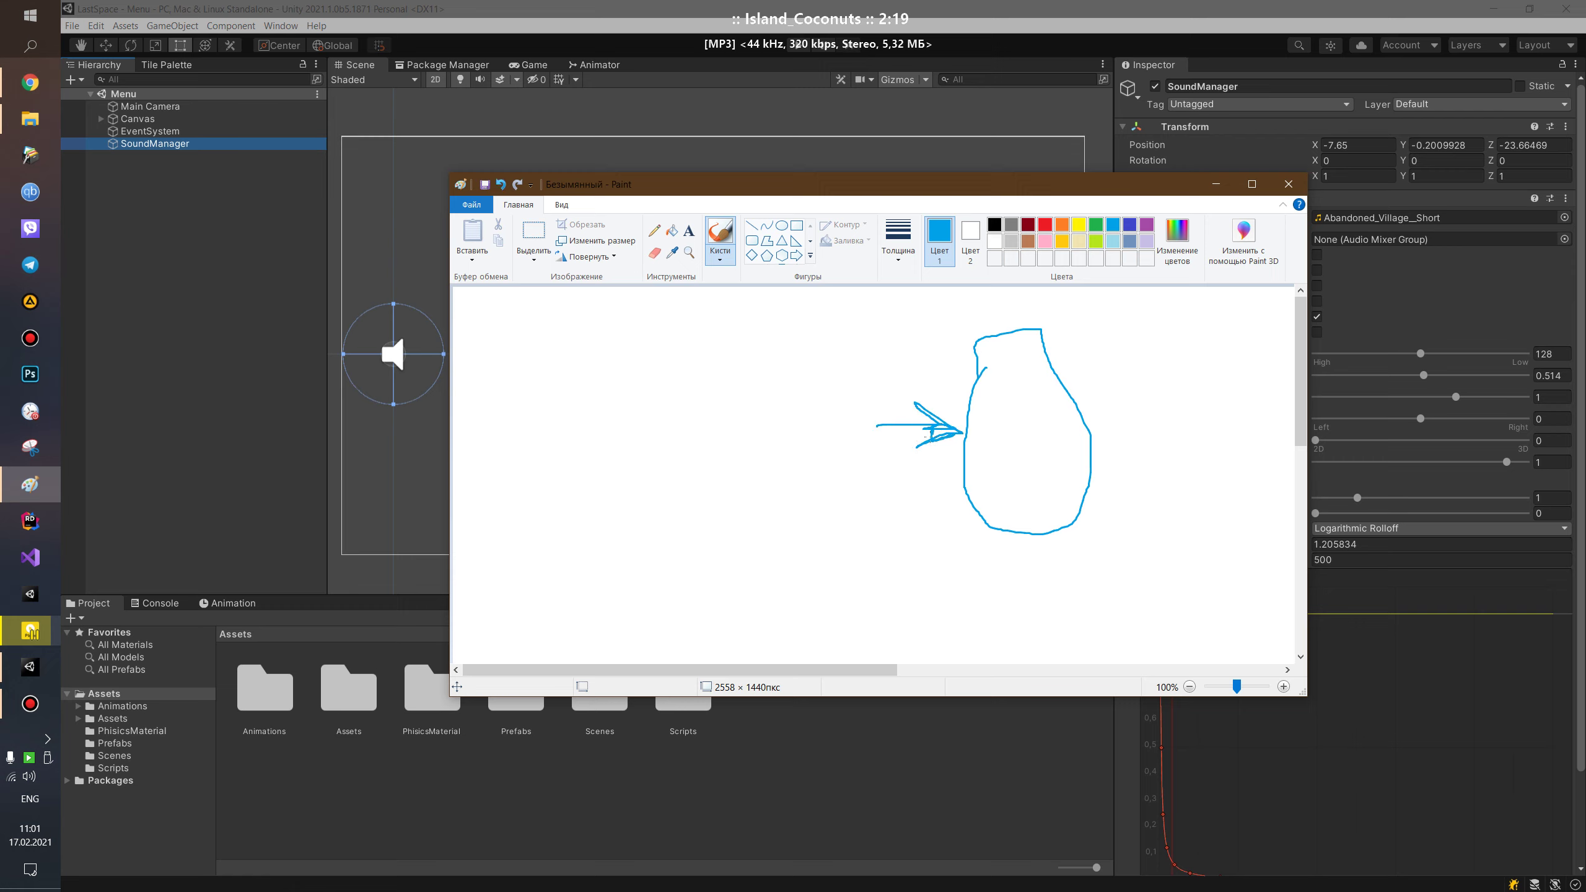
left_click_drag(830, 410, 823, 433)
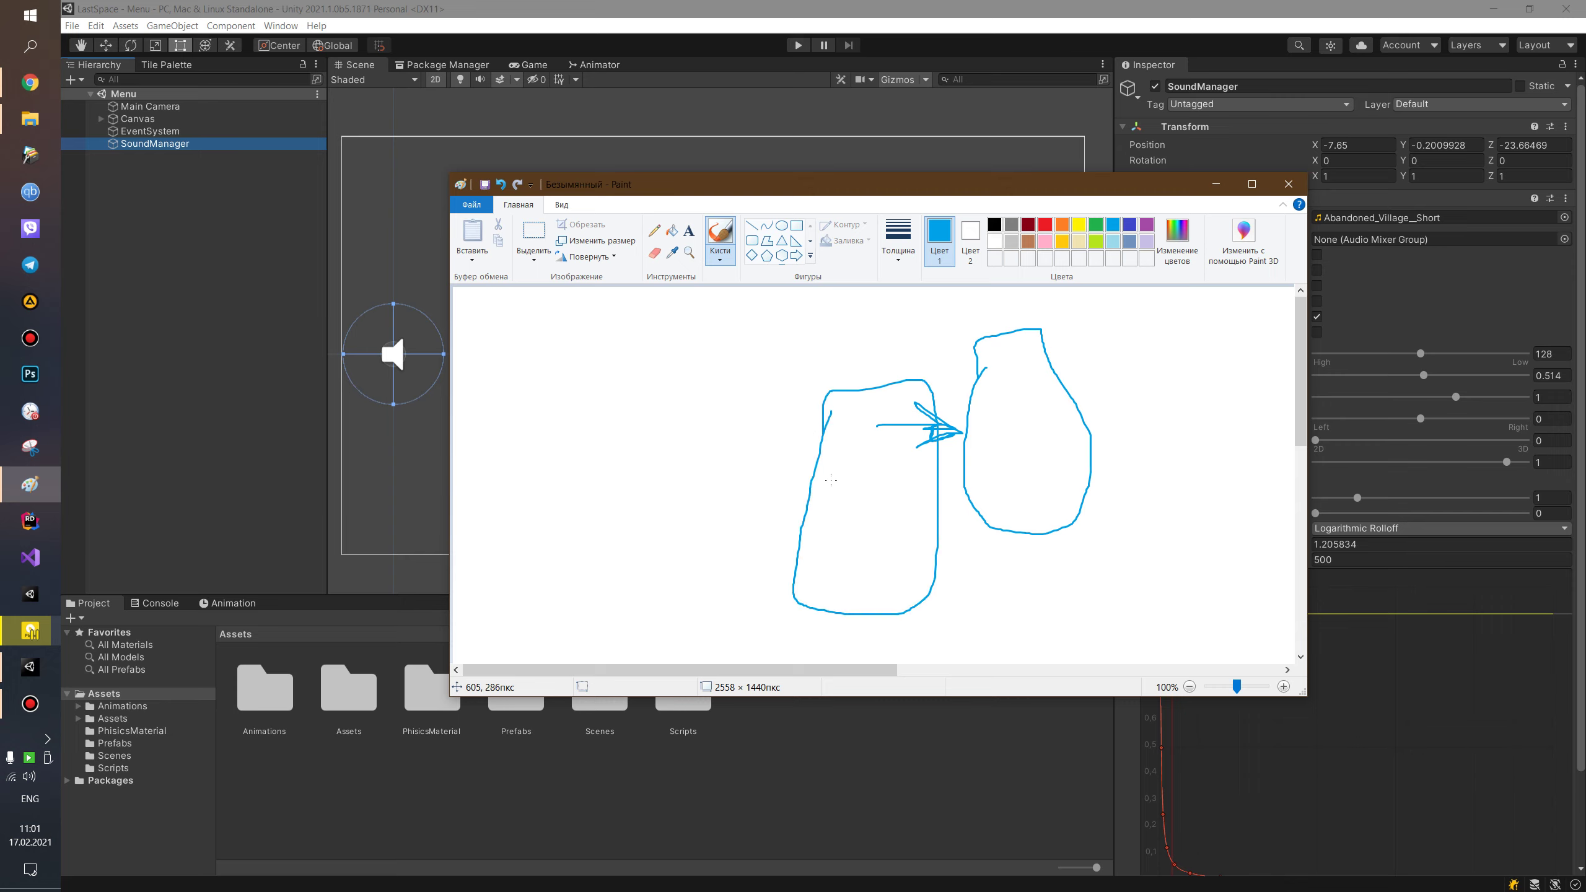
mouse_move(838, 331)
left_mouse_down()
mouse_move(735, 381)
mouse_move(823, 347)
left_mouse_up()
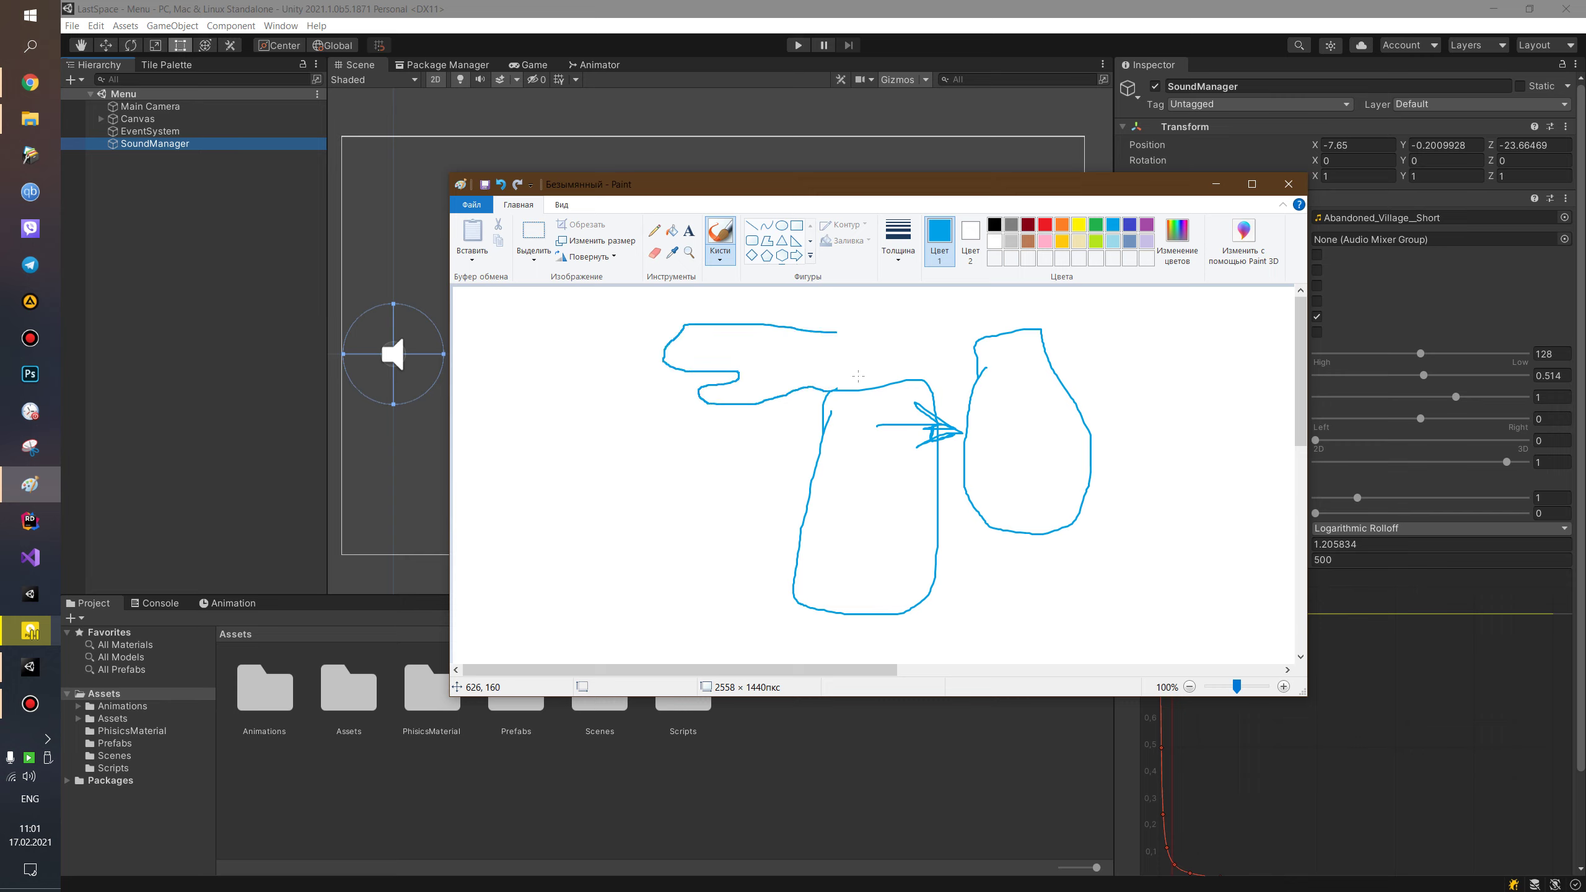
key("ctrl+z")
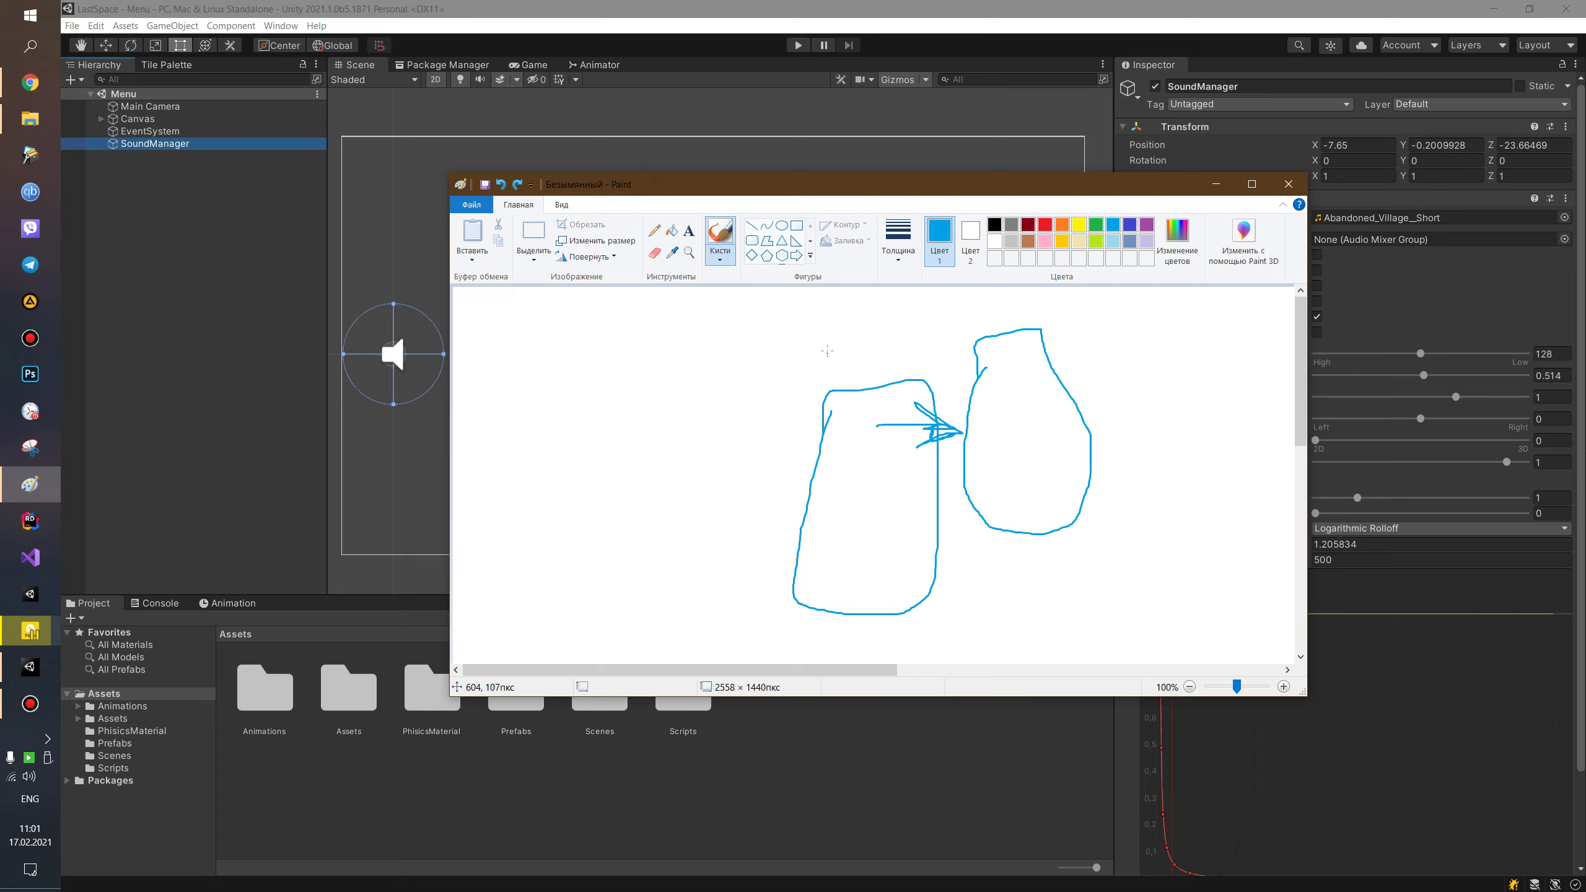
mouse_move(925, 337)
left_mouse_down()
mouse_move(929, 401)
mouse_move(927, 340)
left_mouse_up()
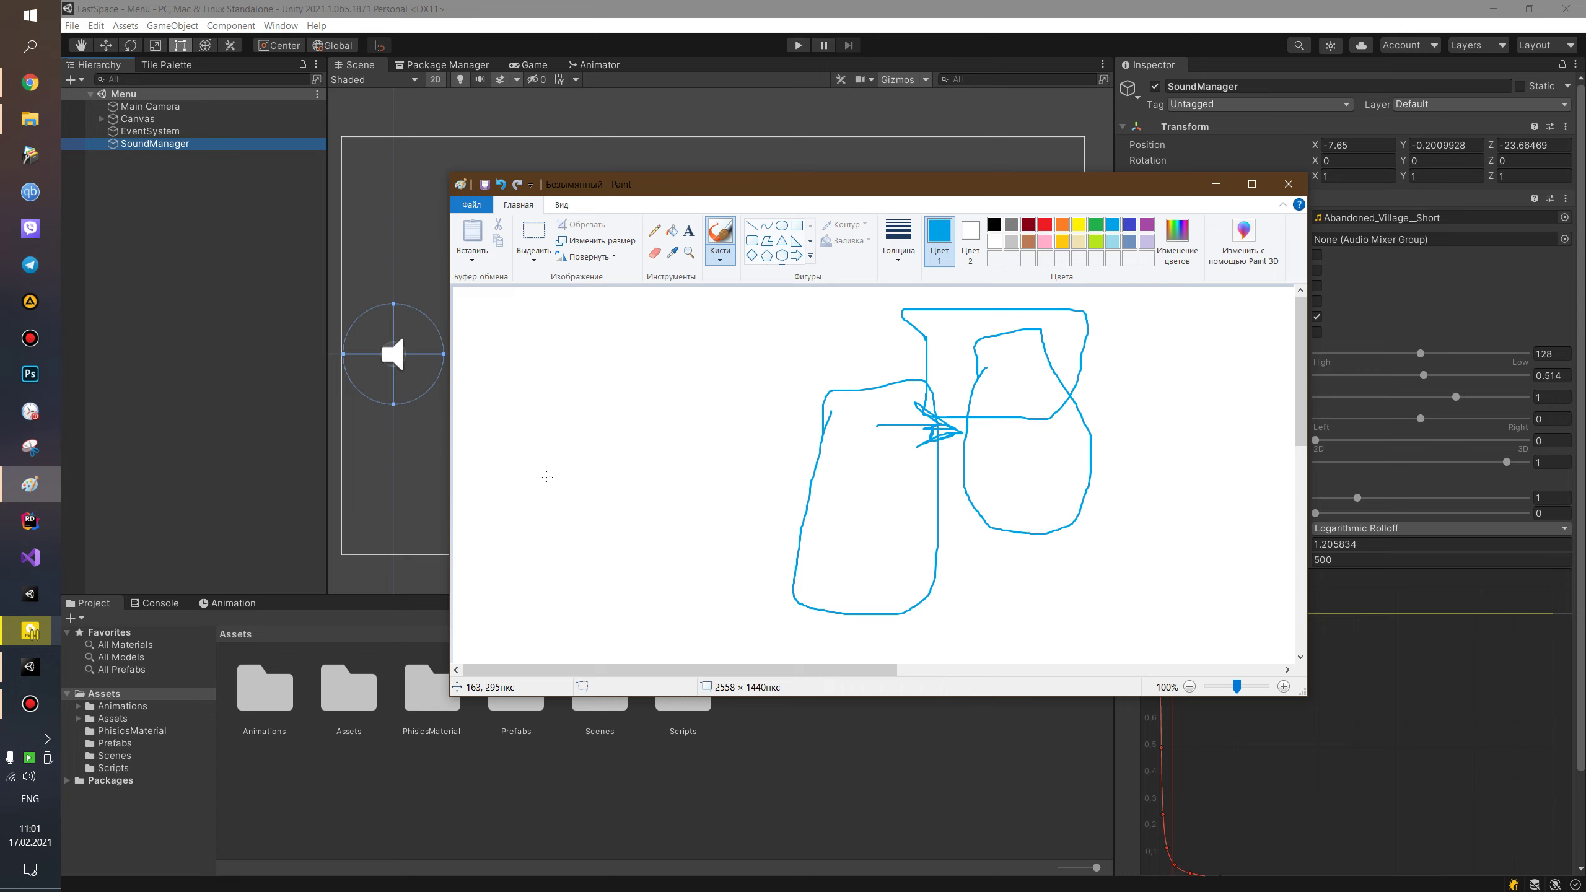
Sketch a rayed small square, a tall dashed line and a long bottom baseline.
left_click_drag(509, 482, 507, 484)
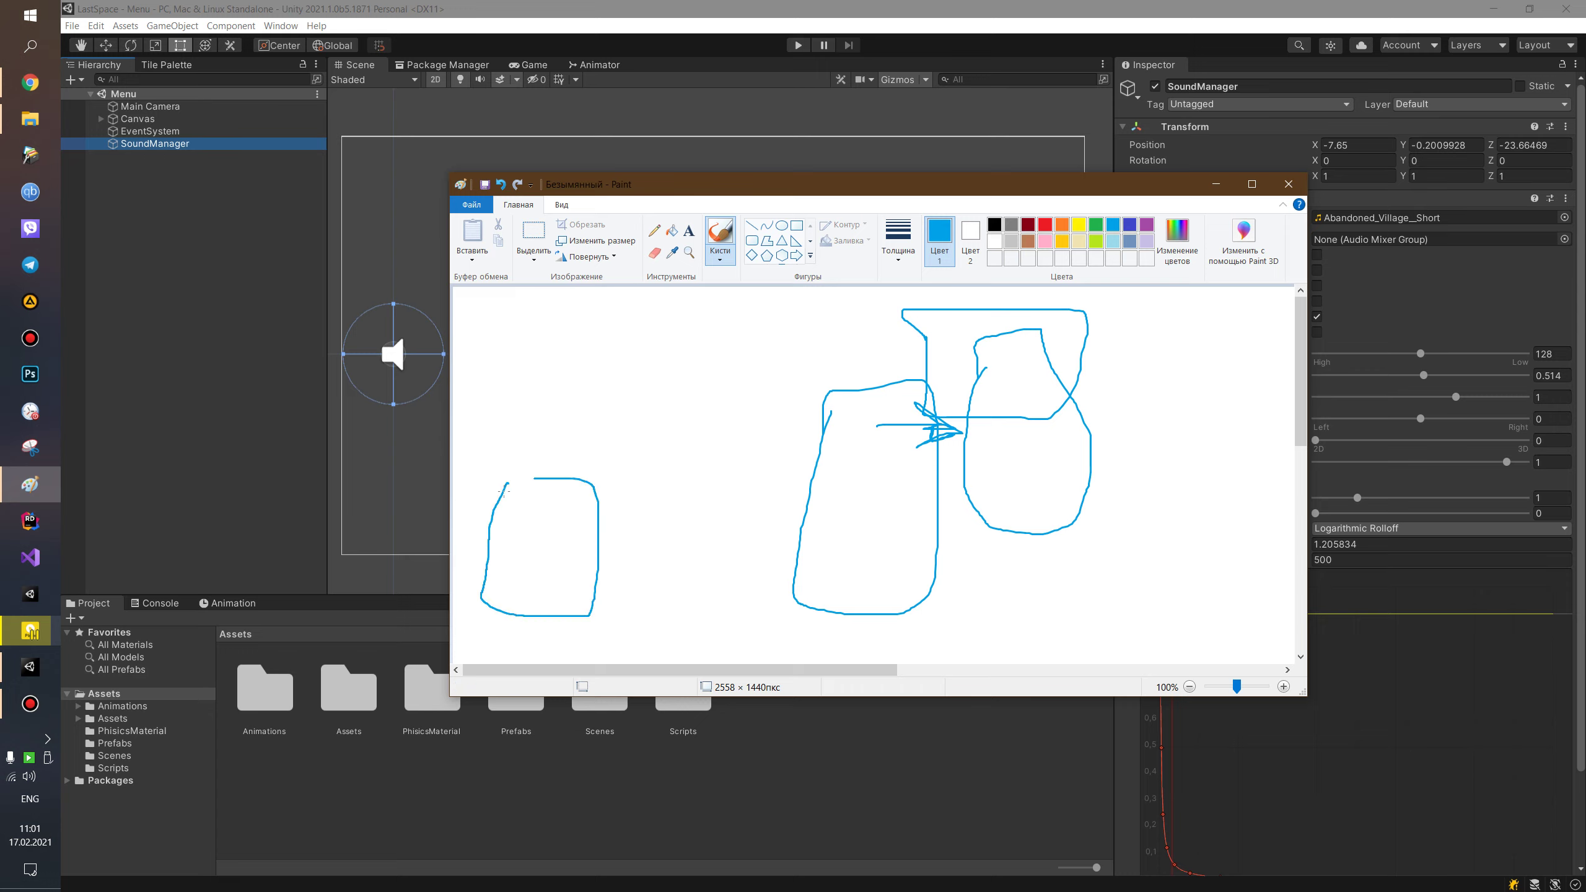
left_click_drag(485, 412, 520, 479)
left_click_drag(562, 406, 557, 460)
mouse_move(625, 404)
left_mouse_down()
mouse_move(597, 455)
mouse_move(672, 450)
left_mouse_up()
left_click_drag(551, 521, 542, 537)
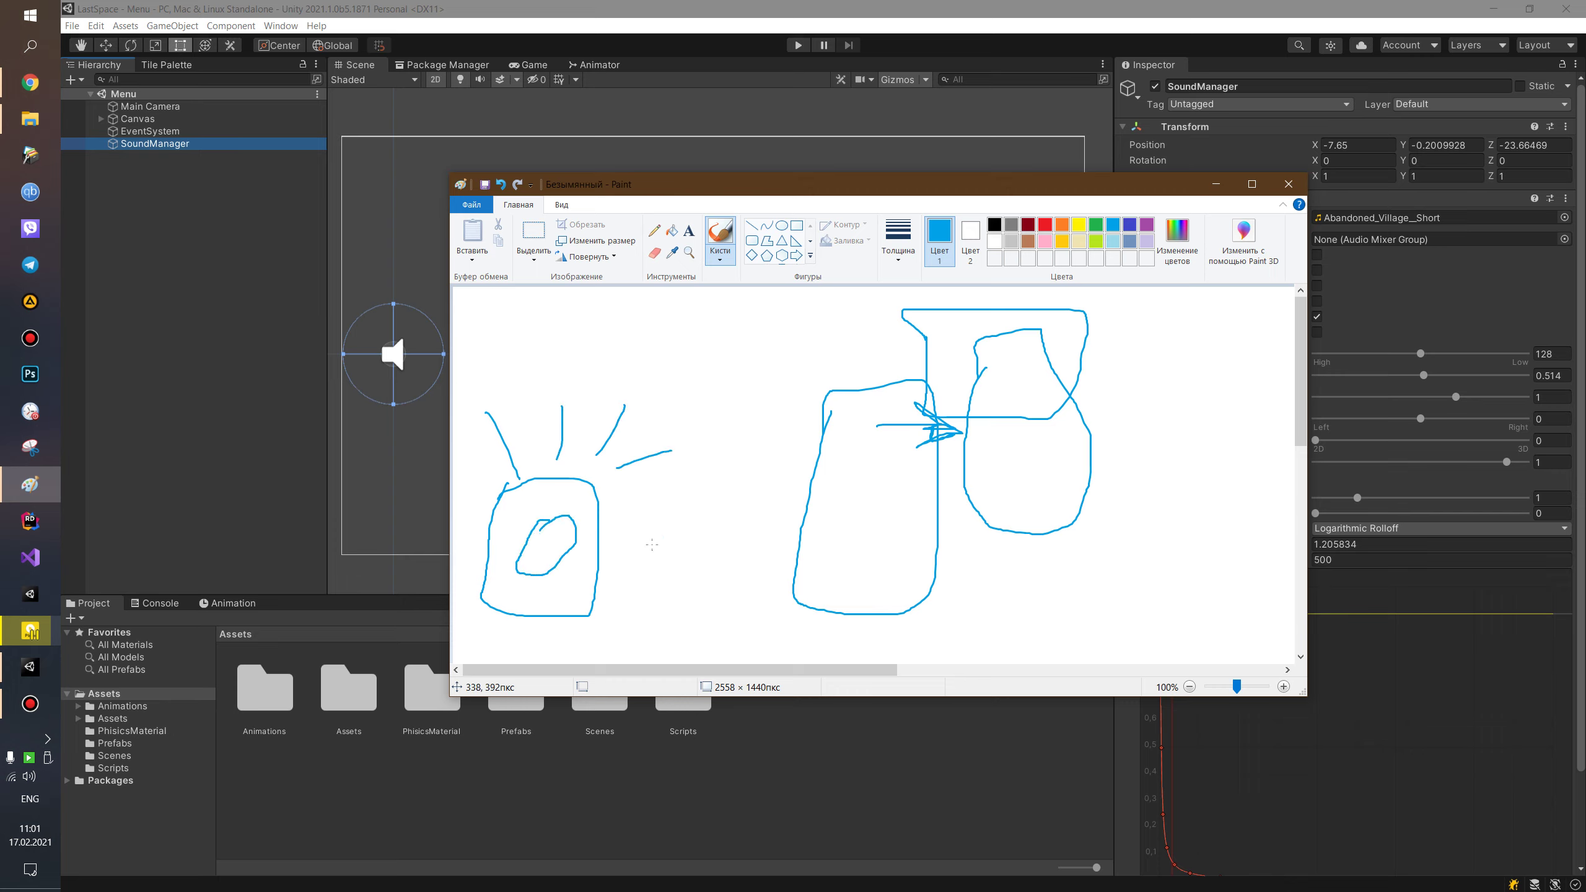
mouse_move(663, 367)
left_mouse_down()
mouse_move(692, 622)
mouse_move(665, 611)
mouse_move(650, 574)
mouse_move(654, 478)
left_mouse_up()
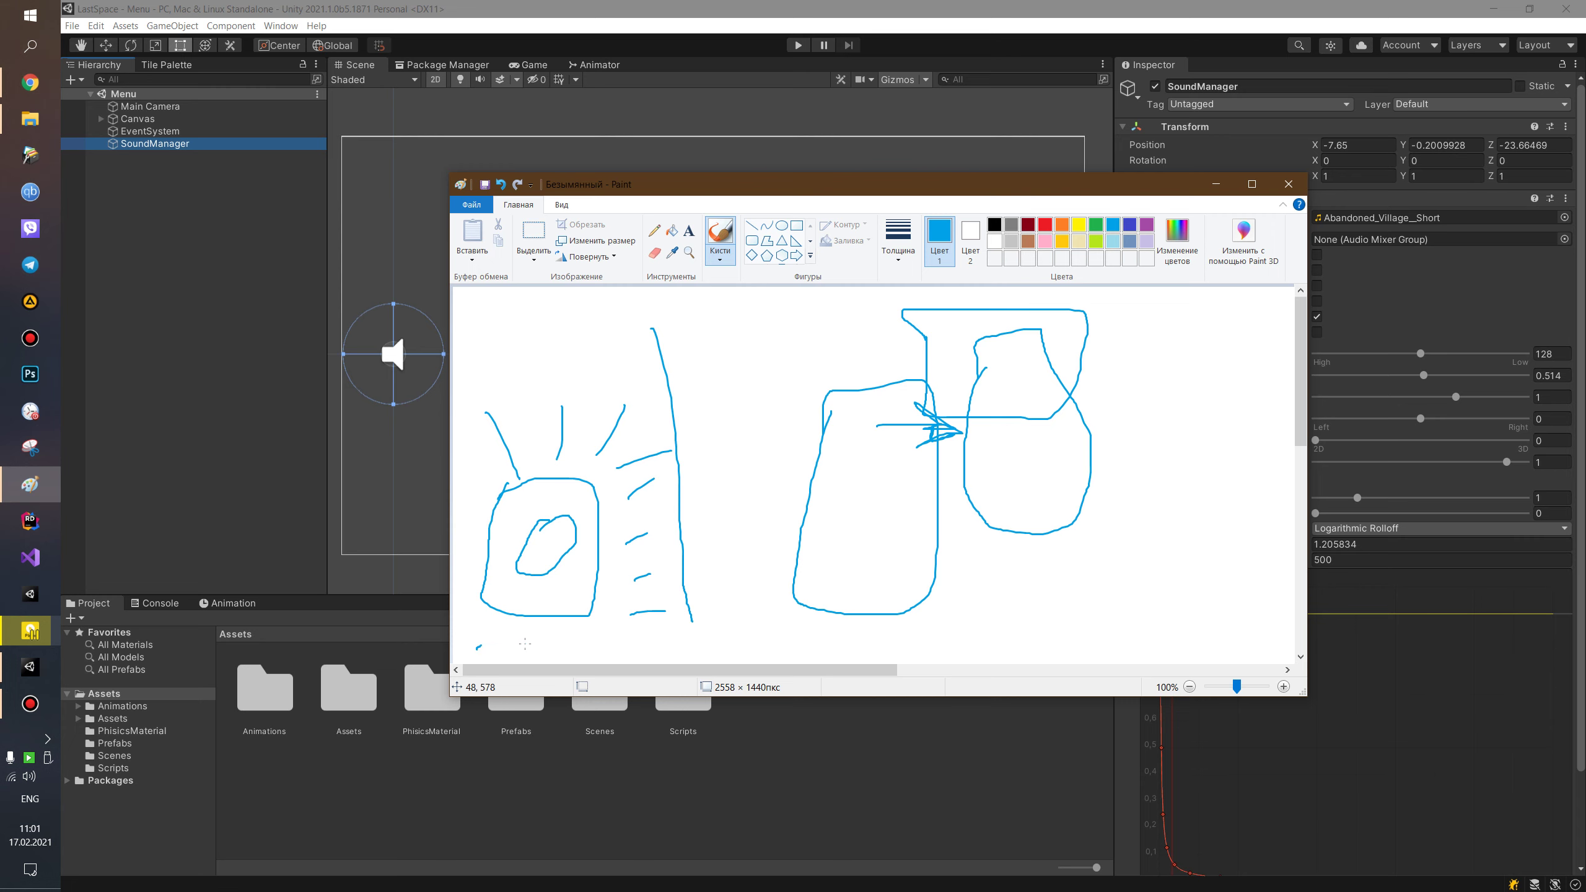
left_click_drag(525, 644, 1252, 646)
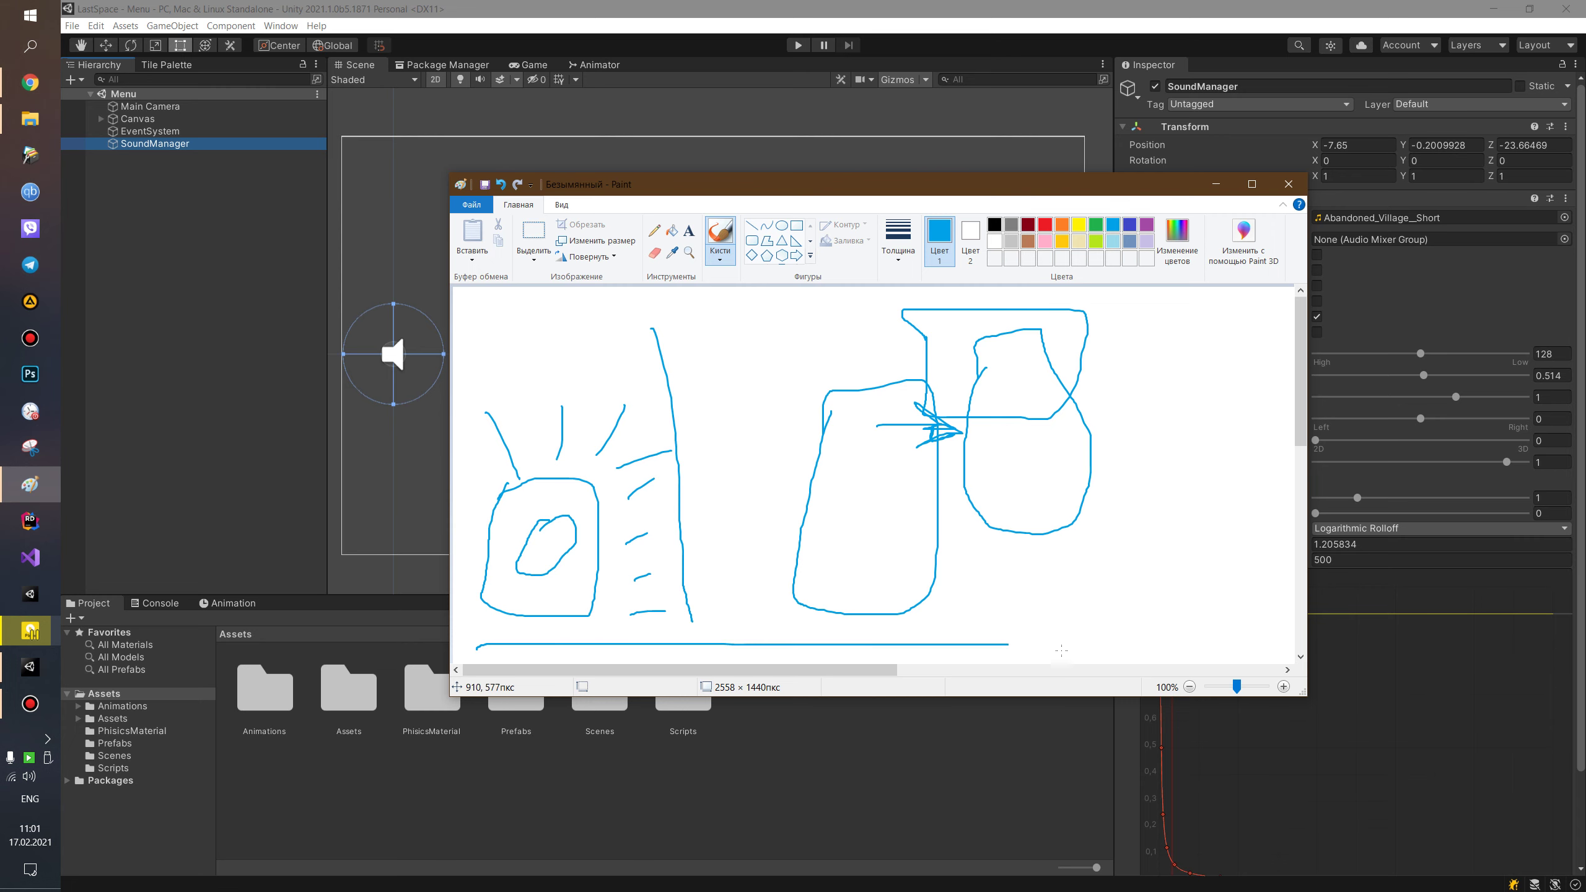
Minimize Paint and inspect Canvas, Main Camera, then SoundManager in the Hierarchy.
left_click(1218, 187)
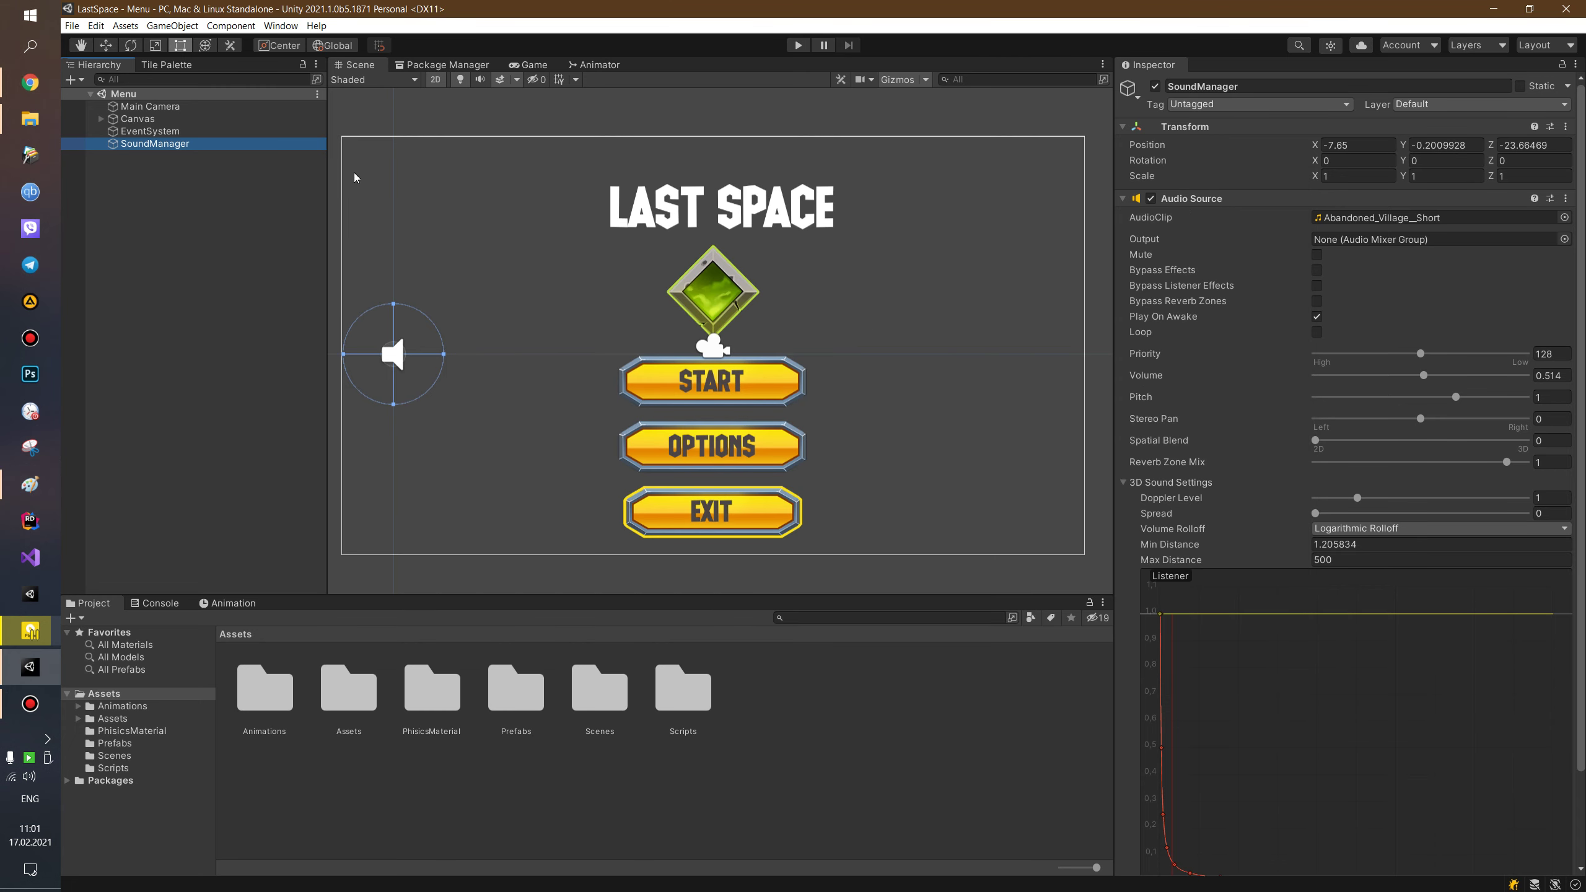
left_click(192, 119)
key("Up")
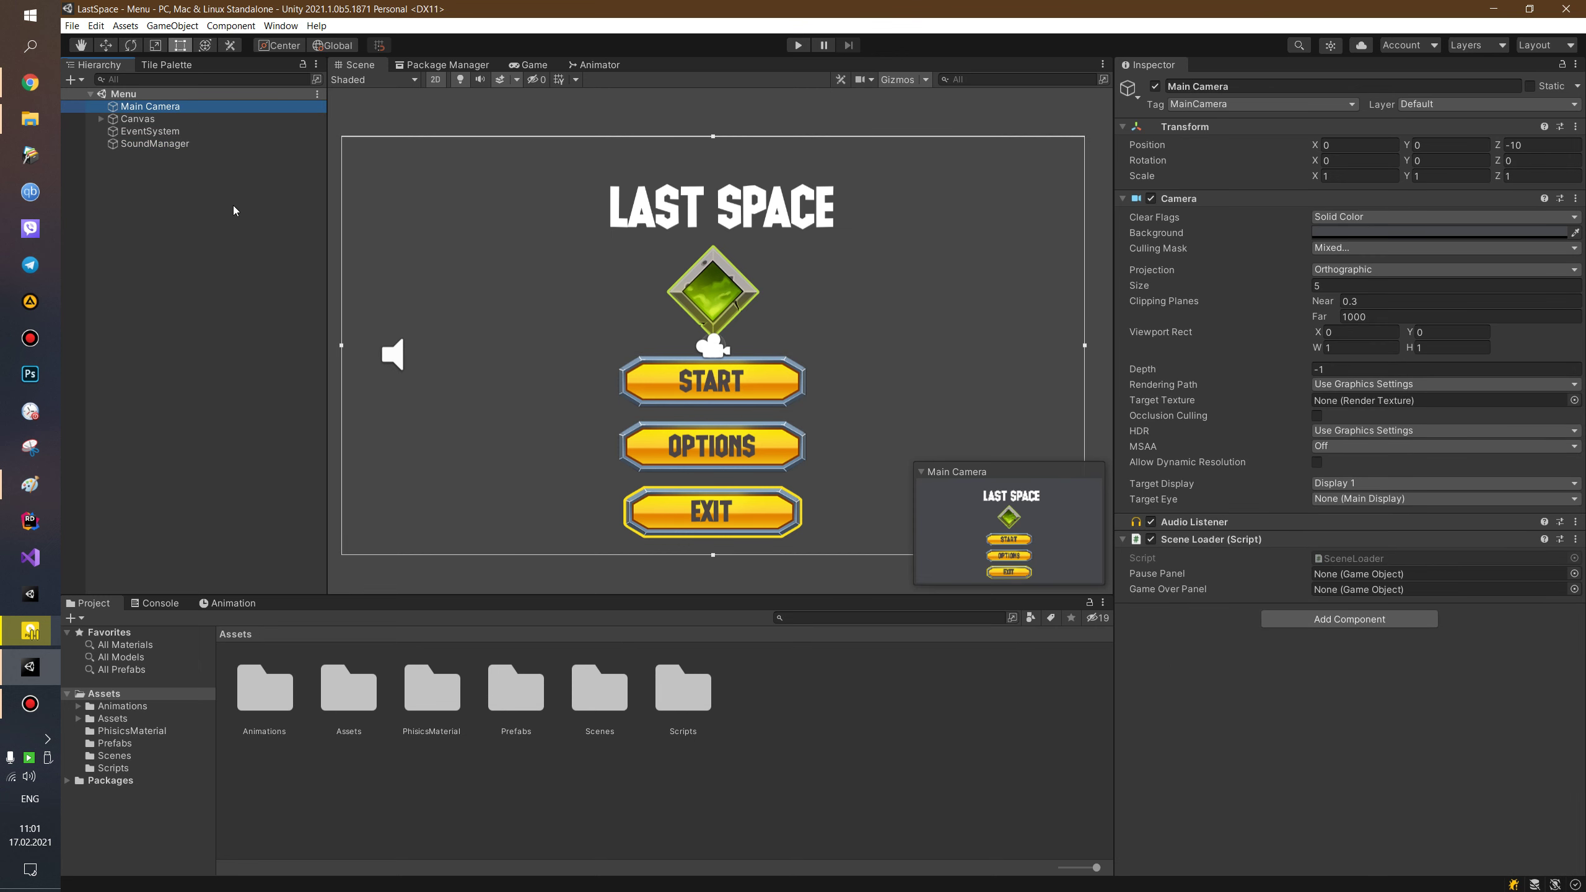
left_click(156, 144)
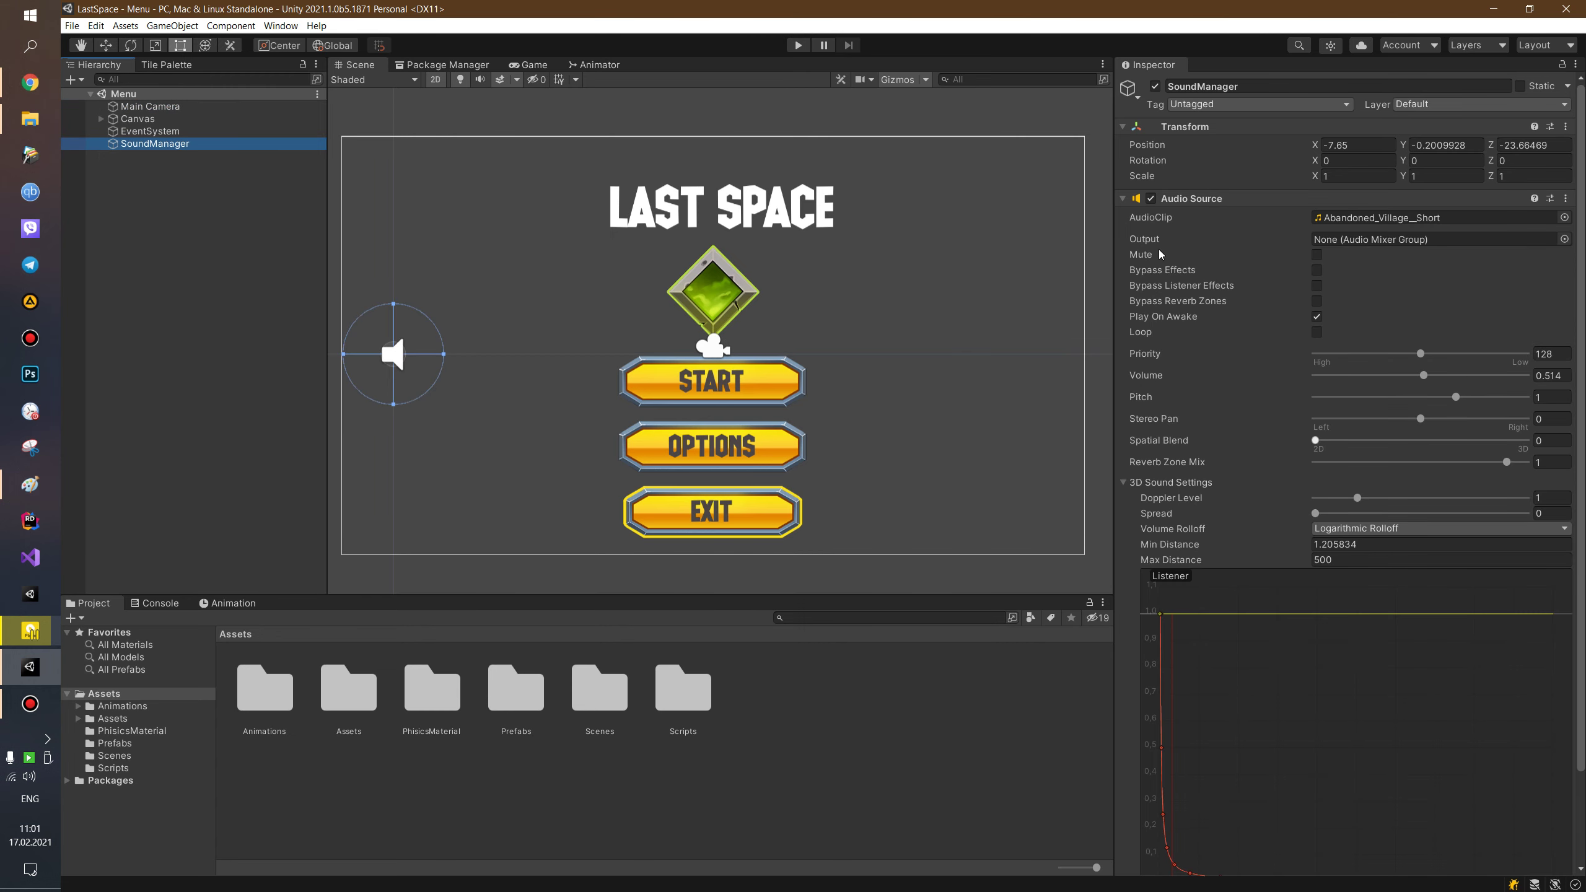
Open the Add Component list on SoundManager and close it without adding anything.
scroll(1321, 578, "down", 3)
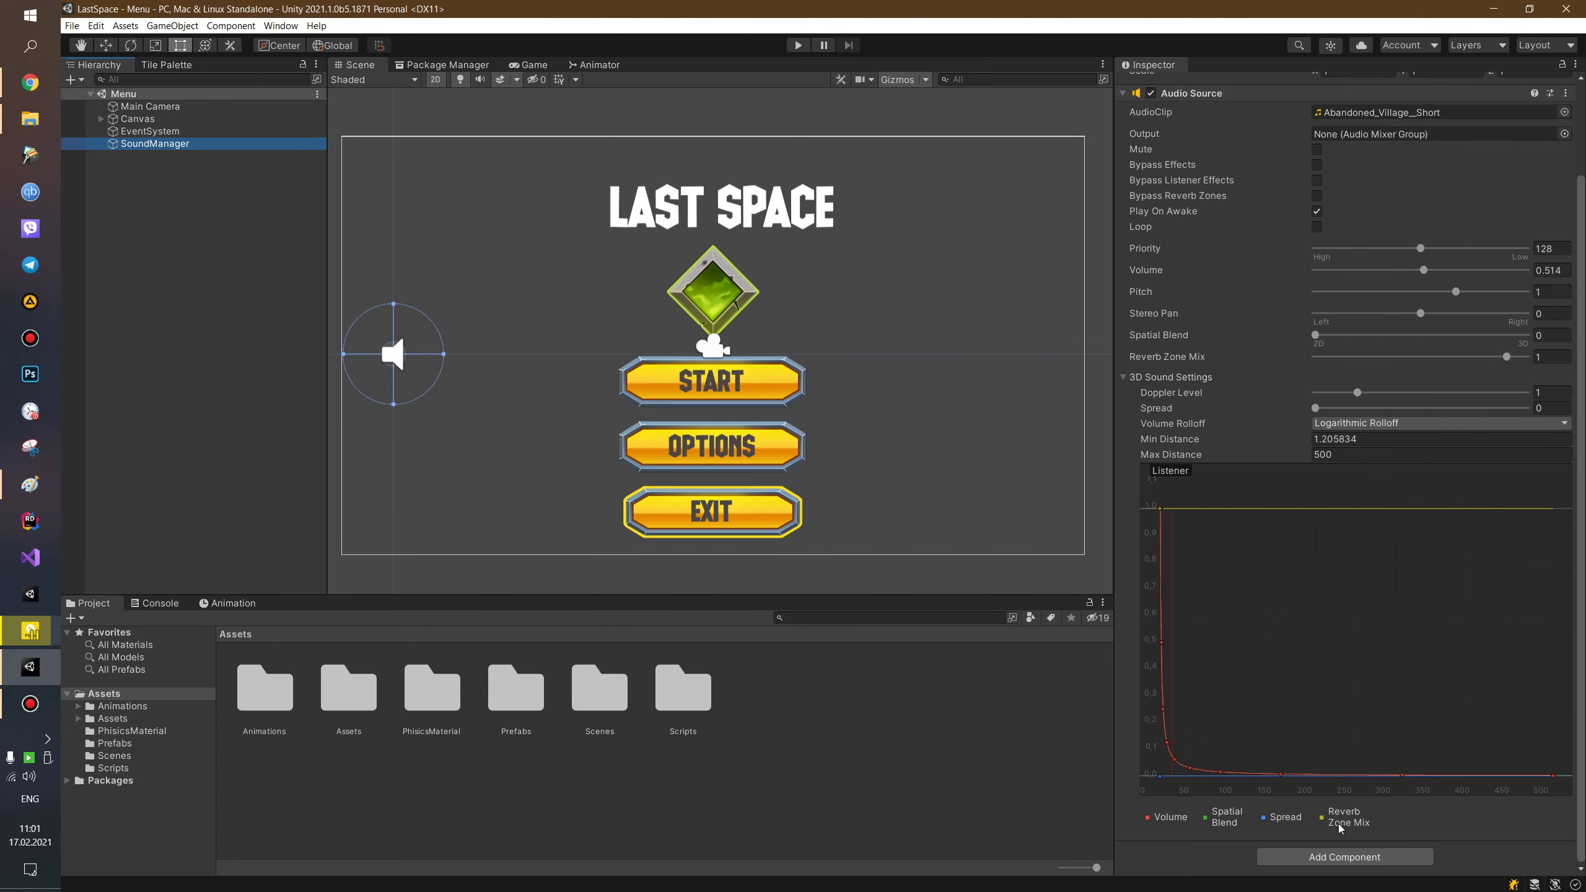
left_click(1354, 858)
left_click(1463, 568)
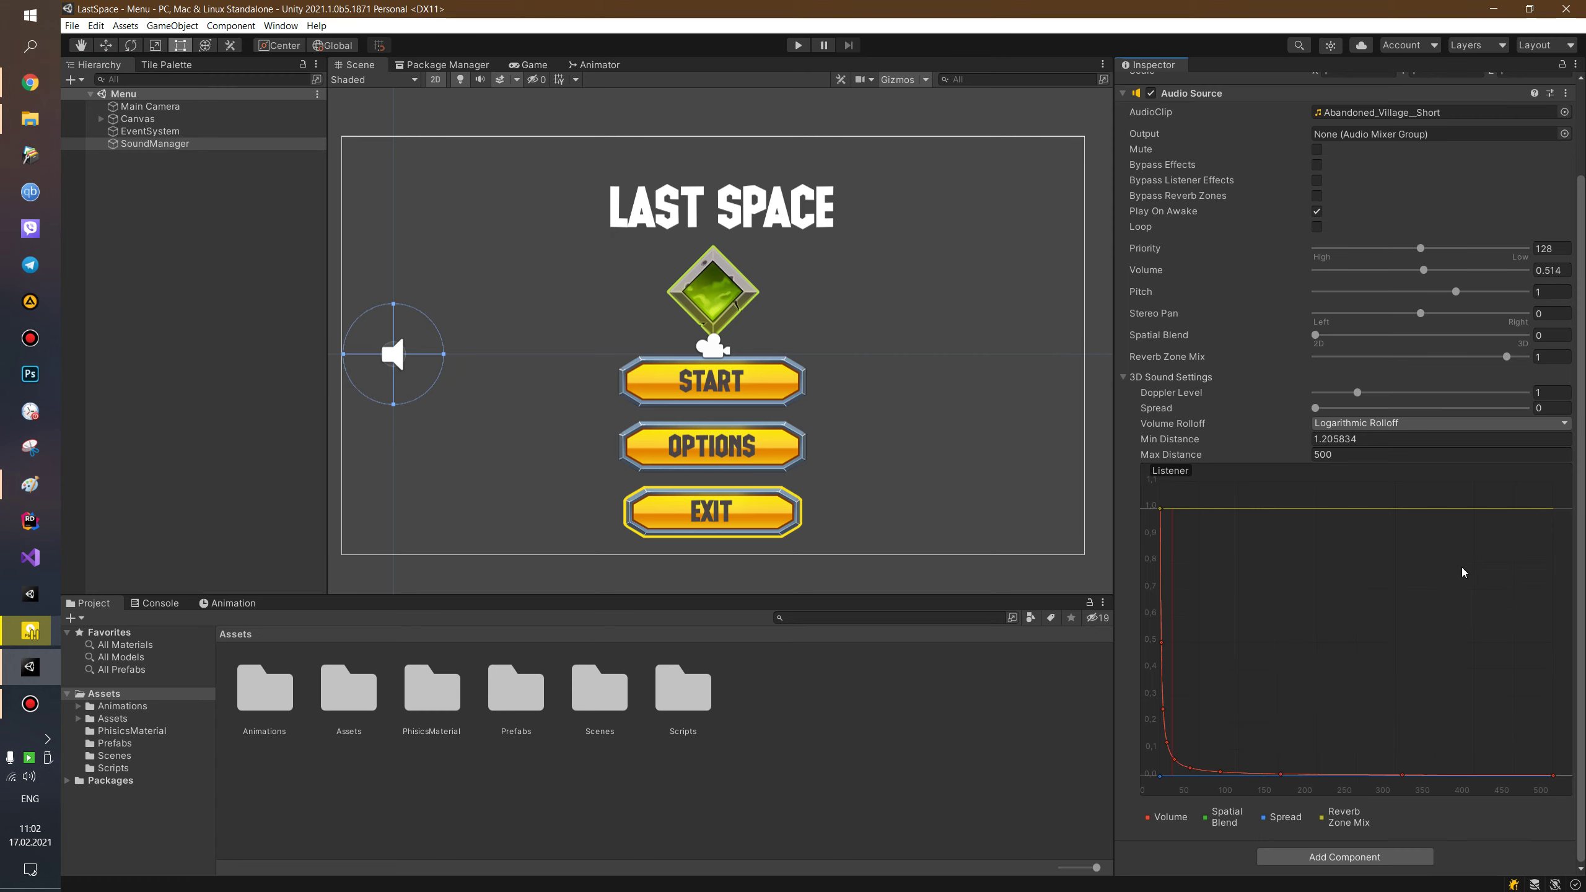
scroll(1283, 417, "up", 3)
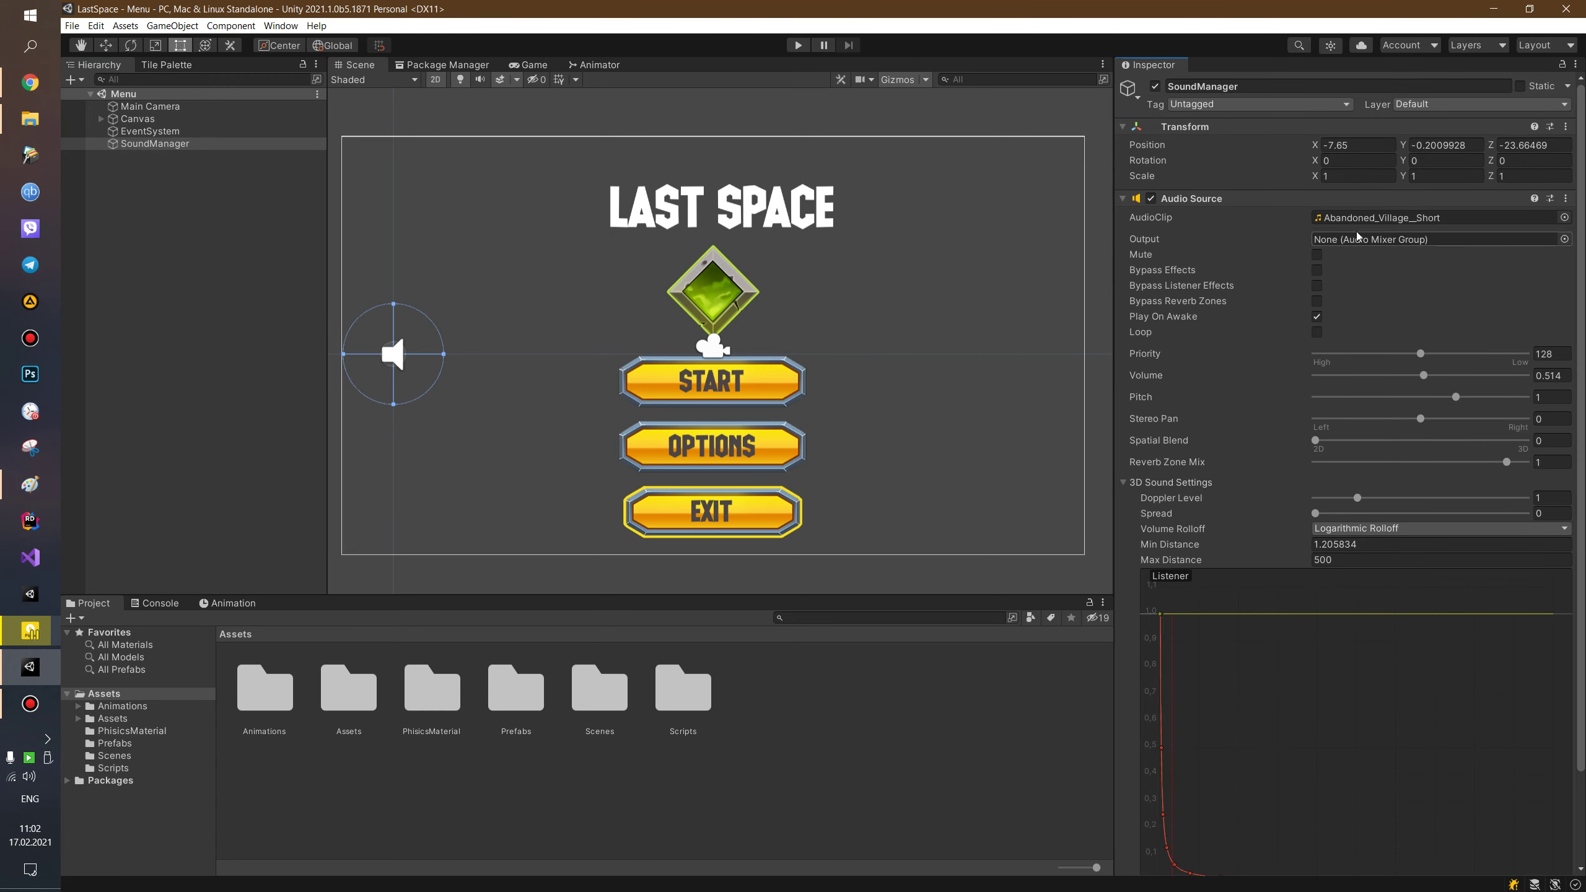
Select the SwordAttack clip in SwordSoundPack and open its Load Type choices.
double_click(328, 691)
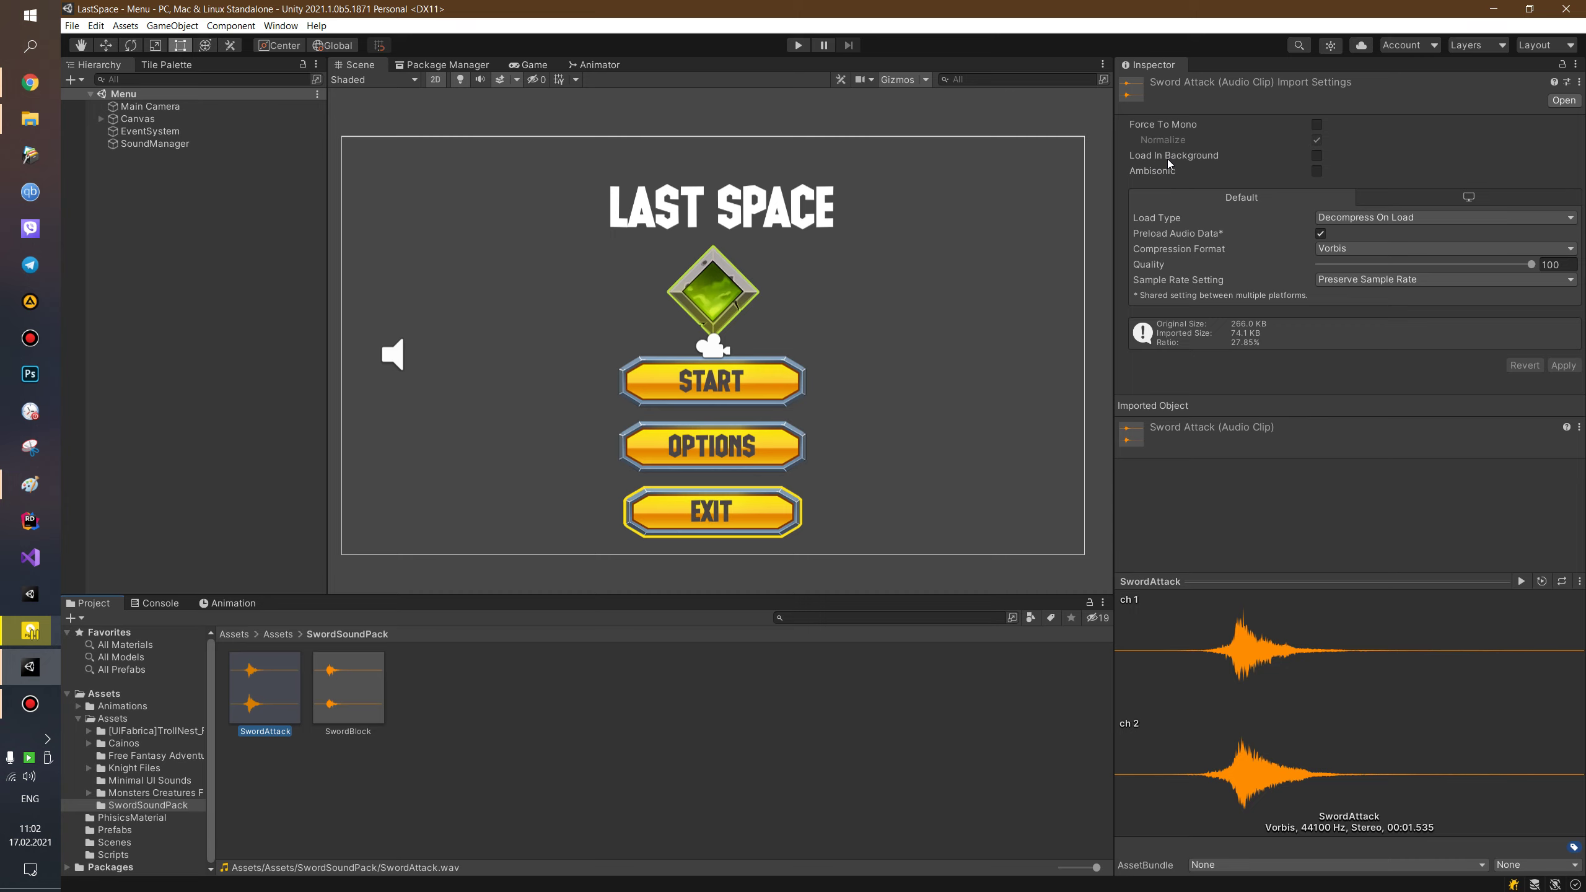
mouse_move(1167, 159)
left_click(1368, 223)
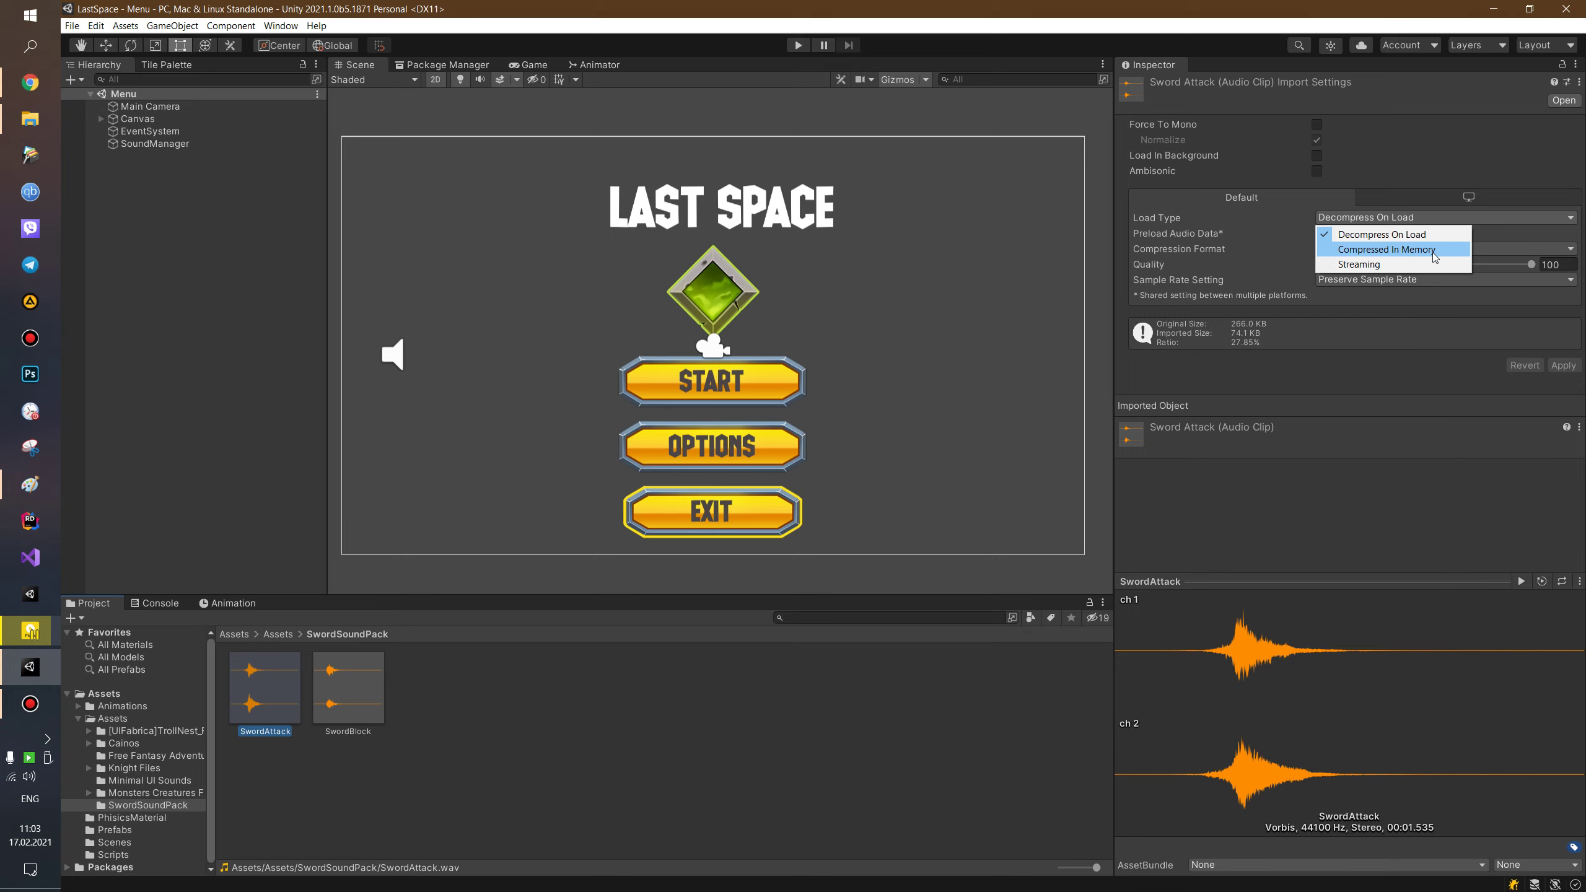
Keep Decompress On Load and Vorbis, set SwordAttack quality to 90, and apply.
left_click(1382, 234)
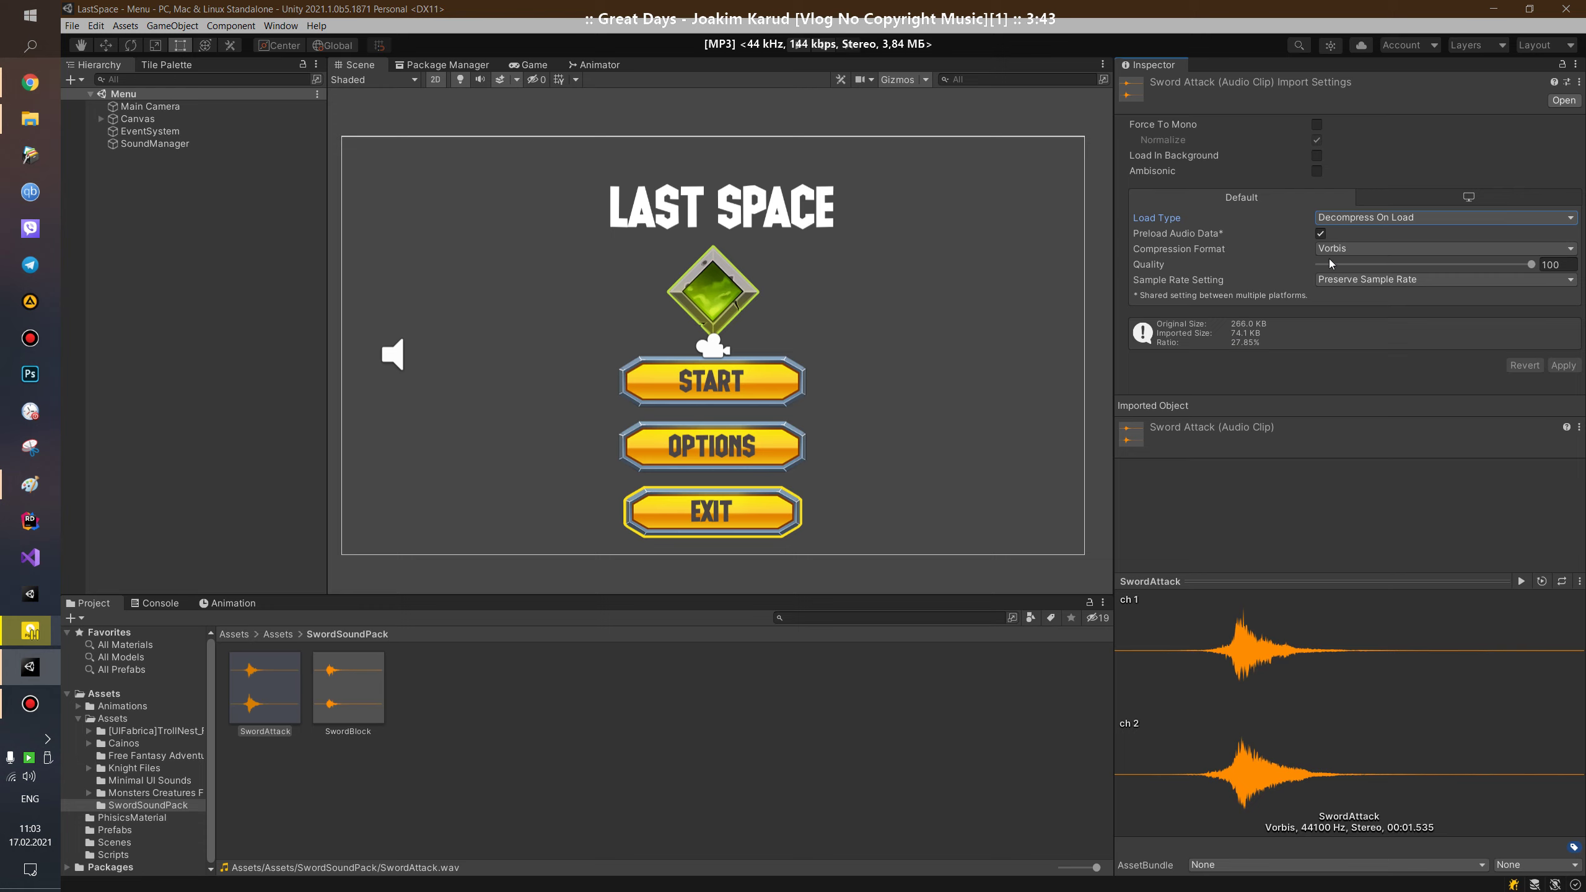
left_click(1351, 250)
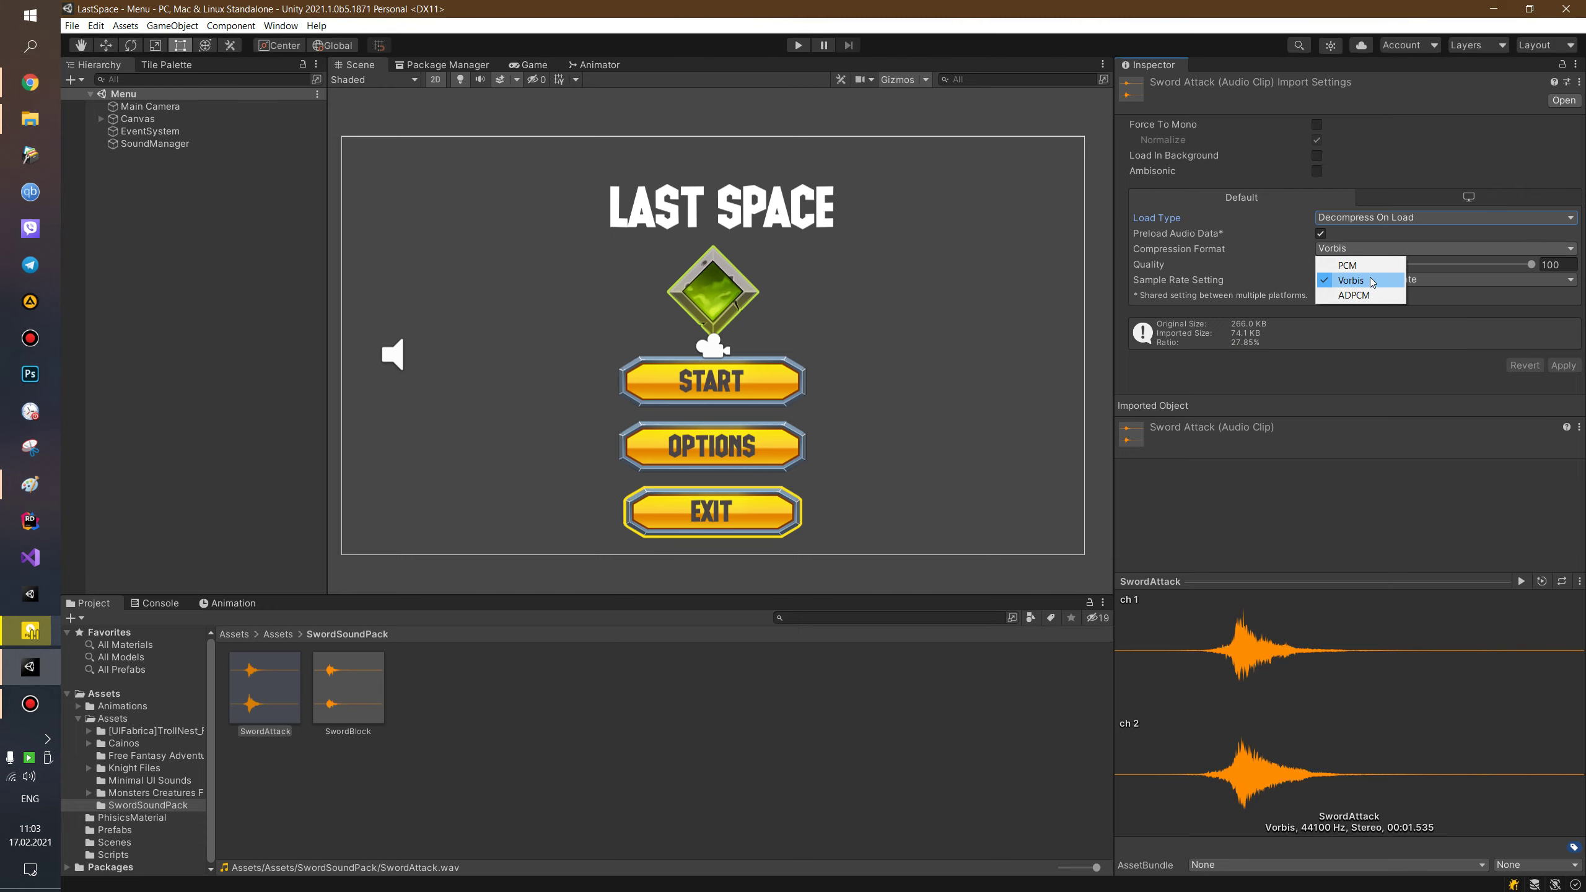
left_click(1284, 243)
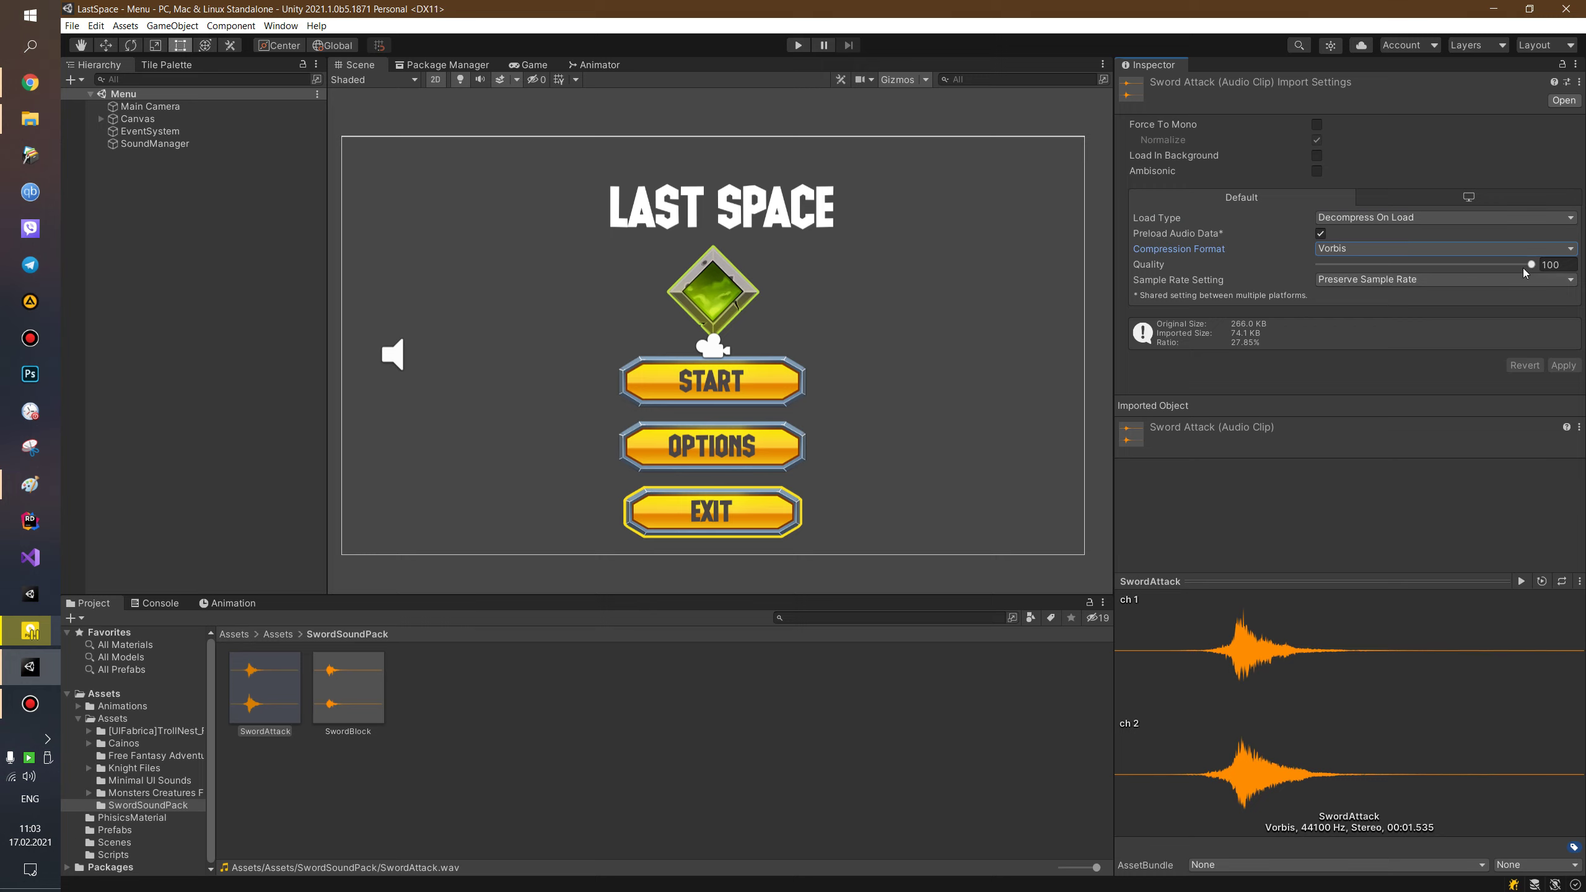
left_click_drag(1529, 267, 1517, 267)
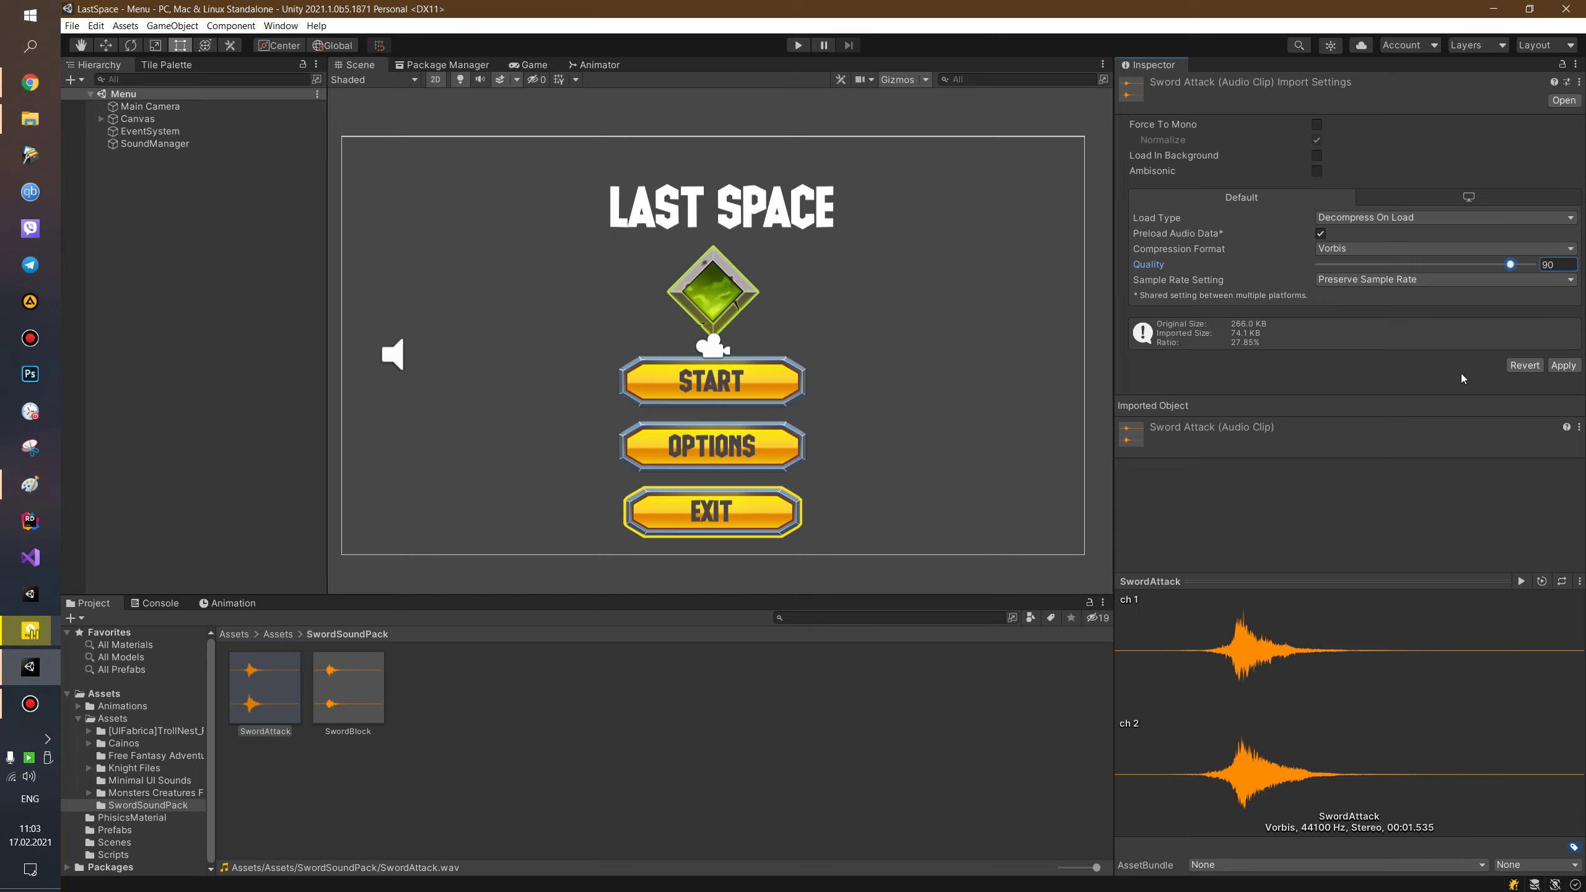
left_click(1557, 368)
Set SwordBlock's Vorbis quality to 90, apply, and return to the Assets folder.
left_click(348, 696)
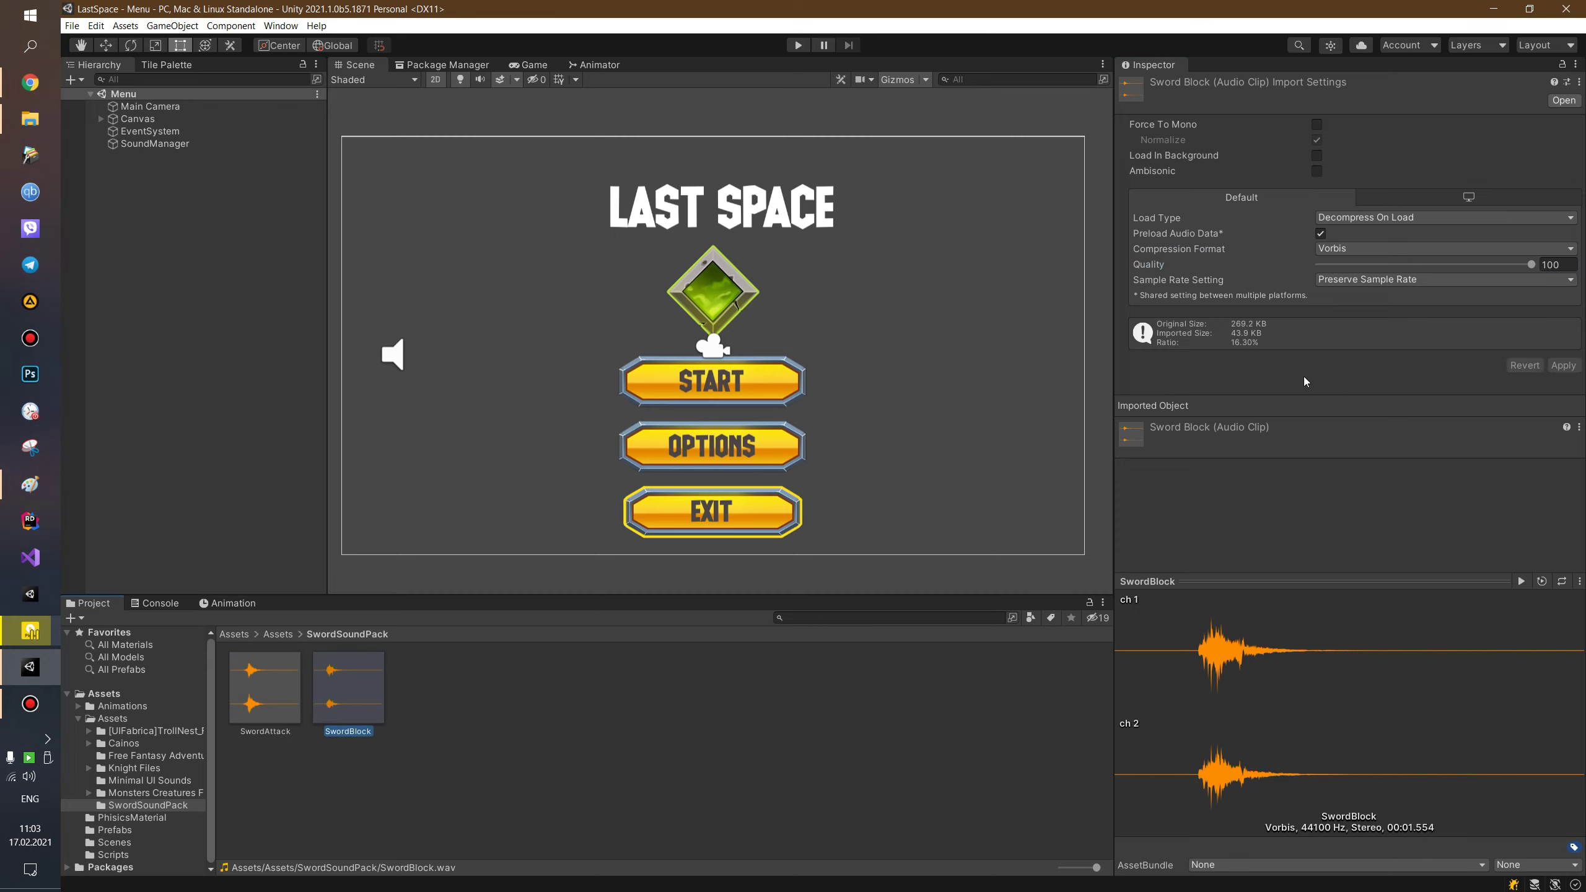
left_click_drag(1532, 265, 1512, 269)
left_click(1564, 366)
left_click(277, 635)
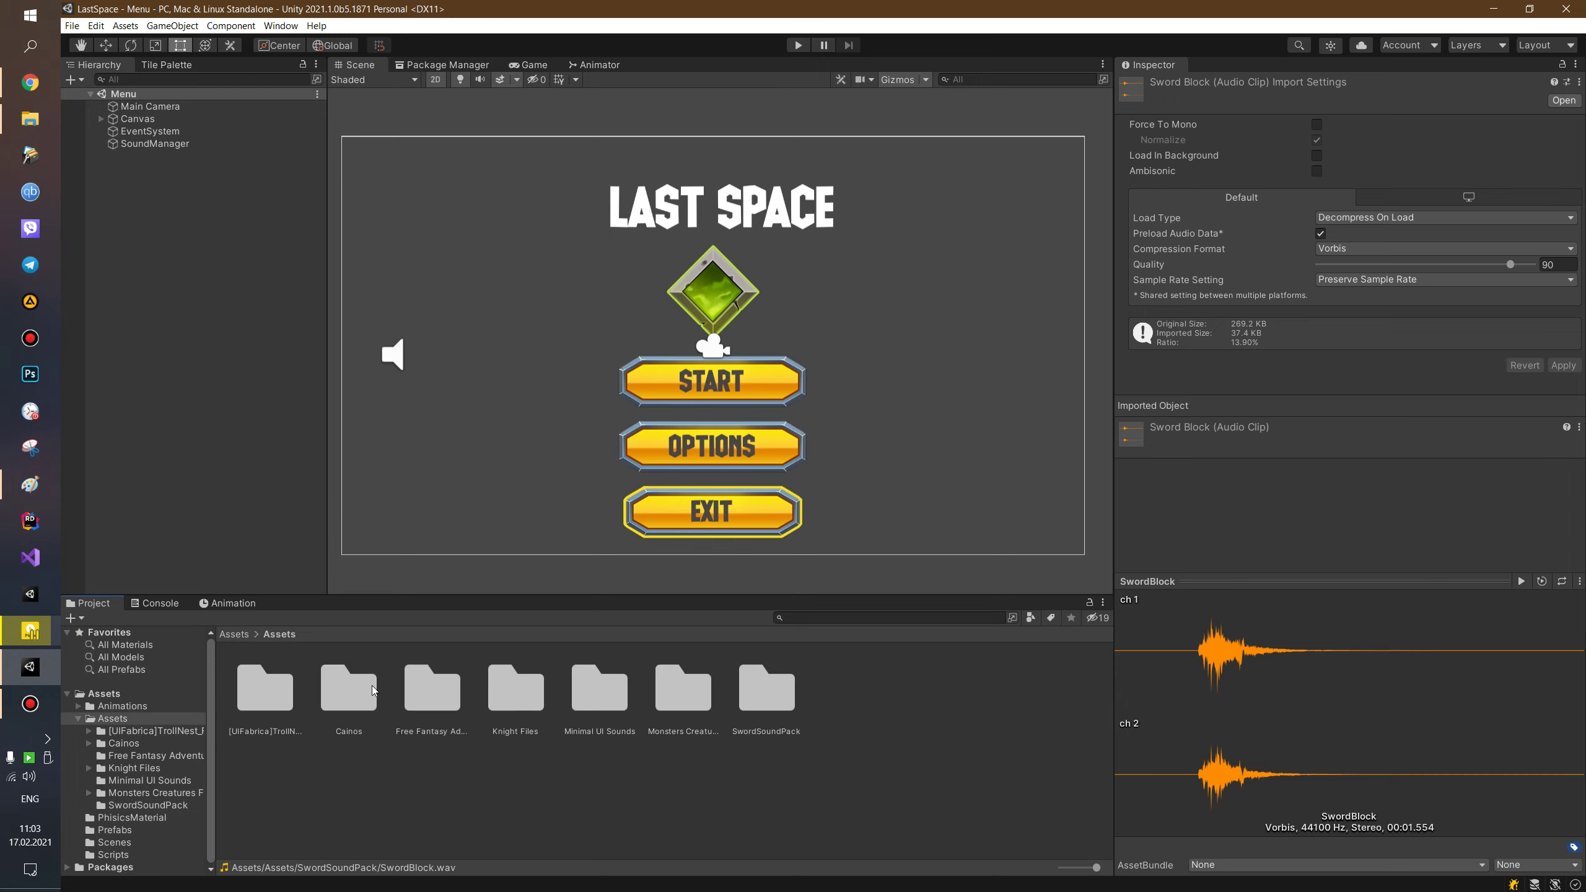
Review Abandoned_Village__Short's import settings (Vorbis, quality 80), then return to Assets.
double_click(407, 693)
left_click(261, 683)
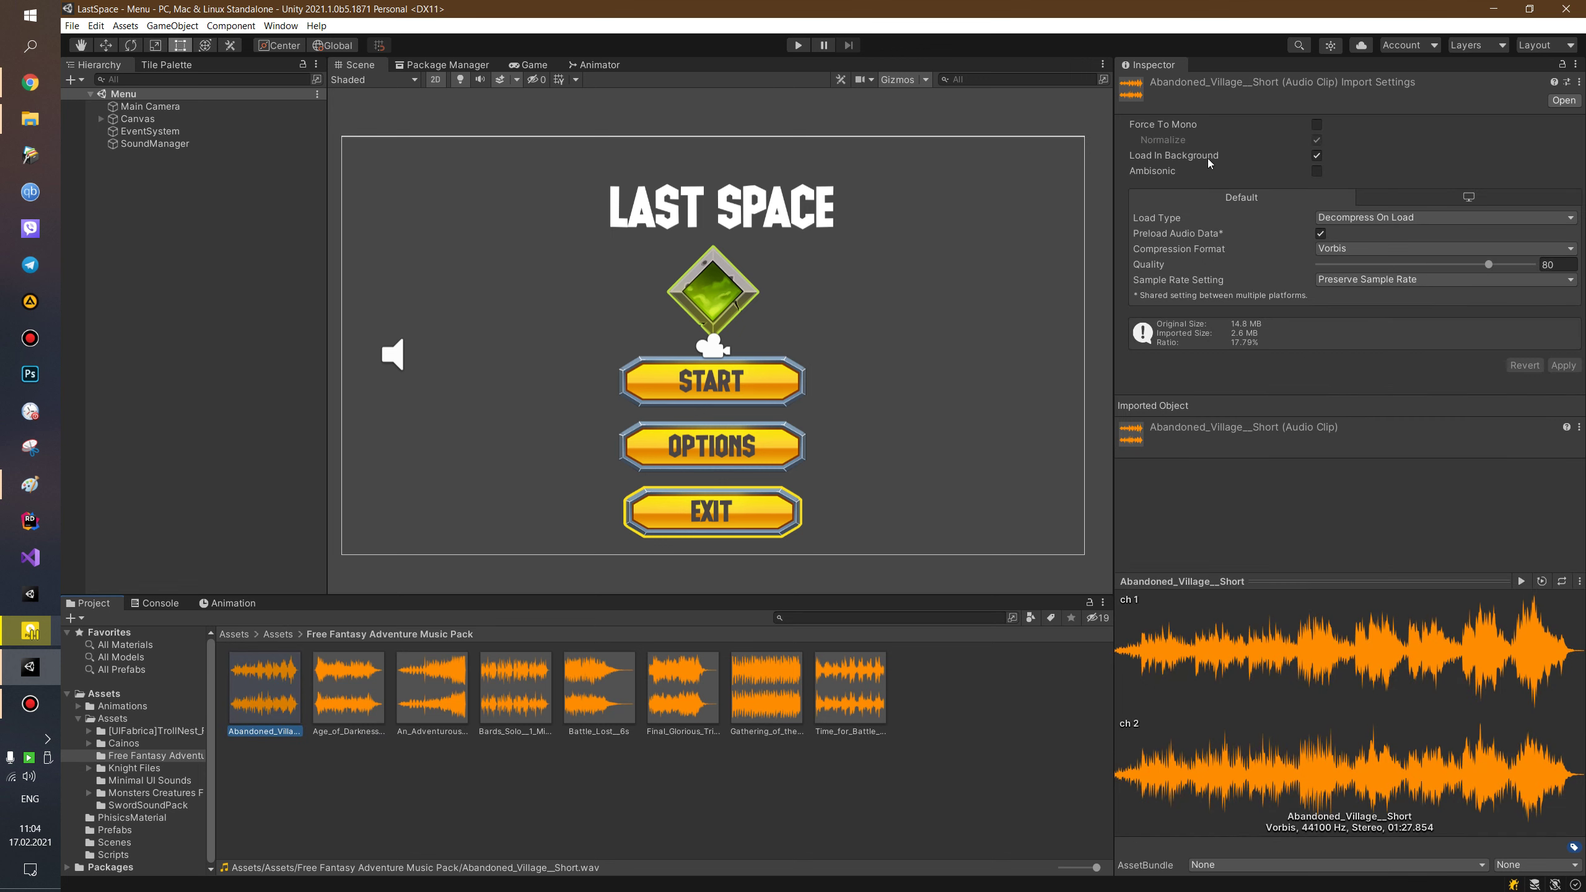
mouse_move(1207, 159)
left_click(229, 634)
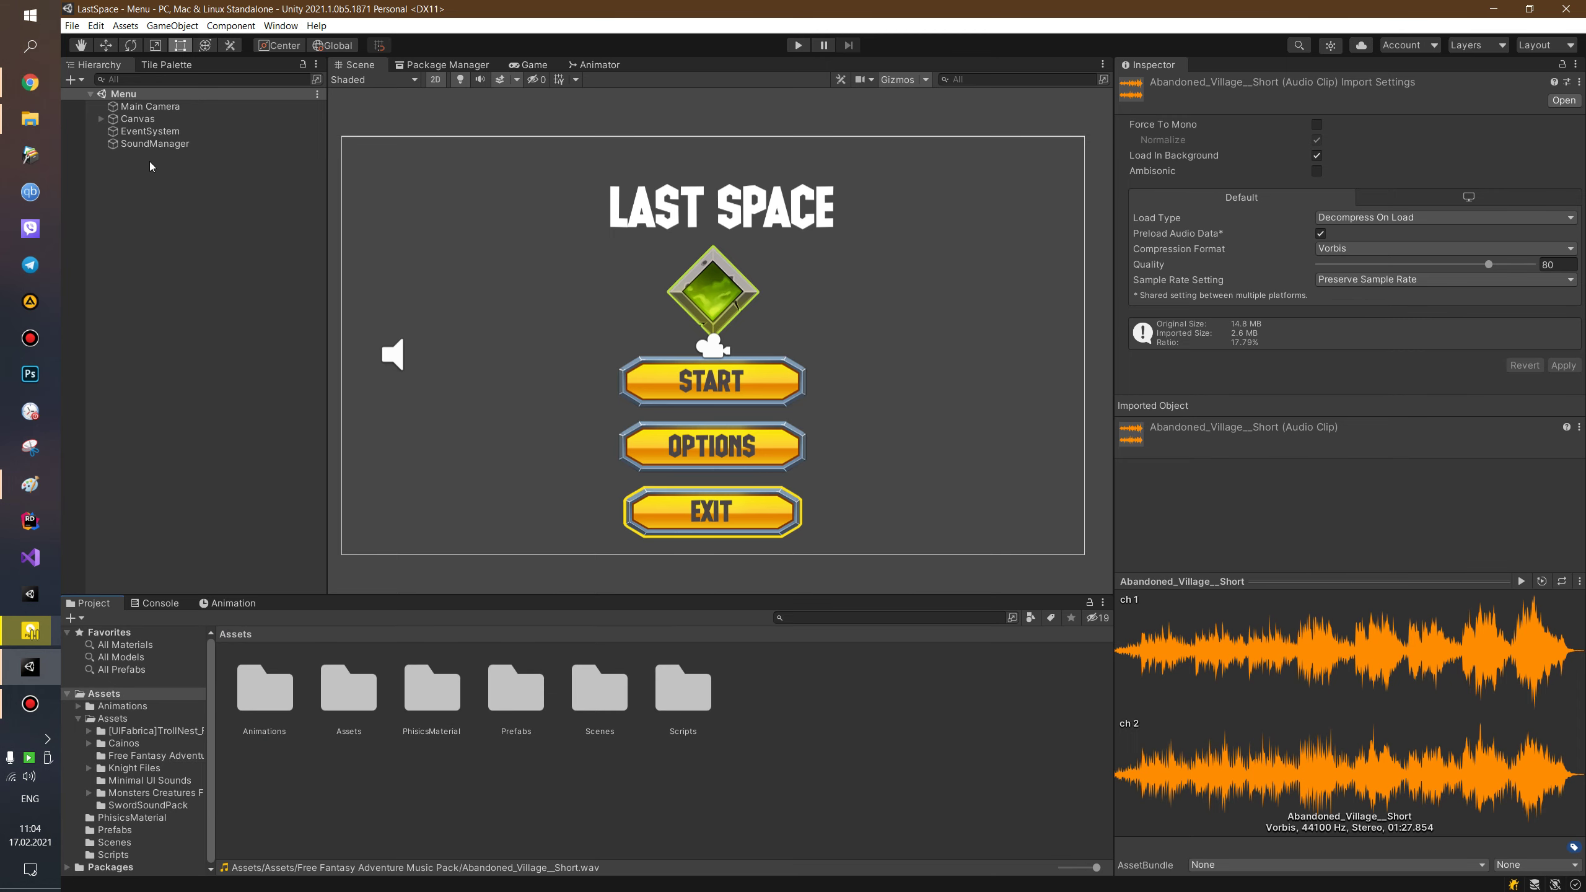
Enable Loop on SoundManager's Audio Source and lower its Volume to about 0.35.
left_click(154, 143)
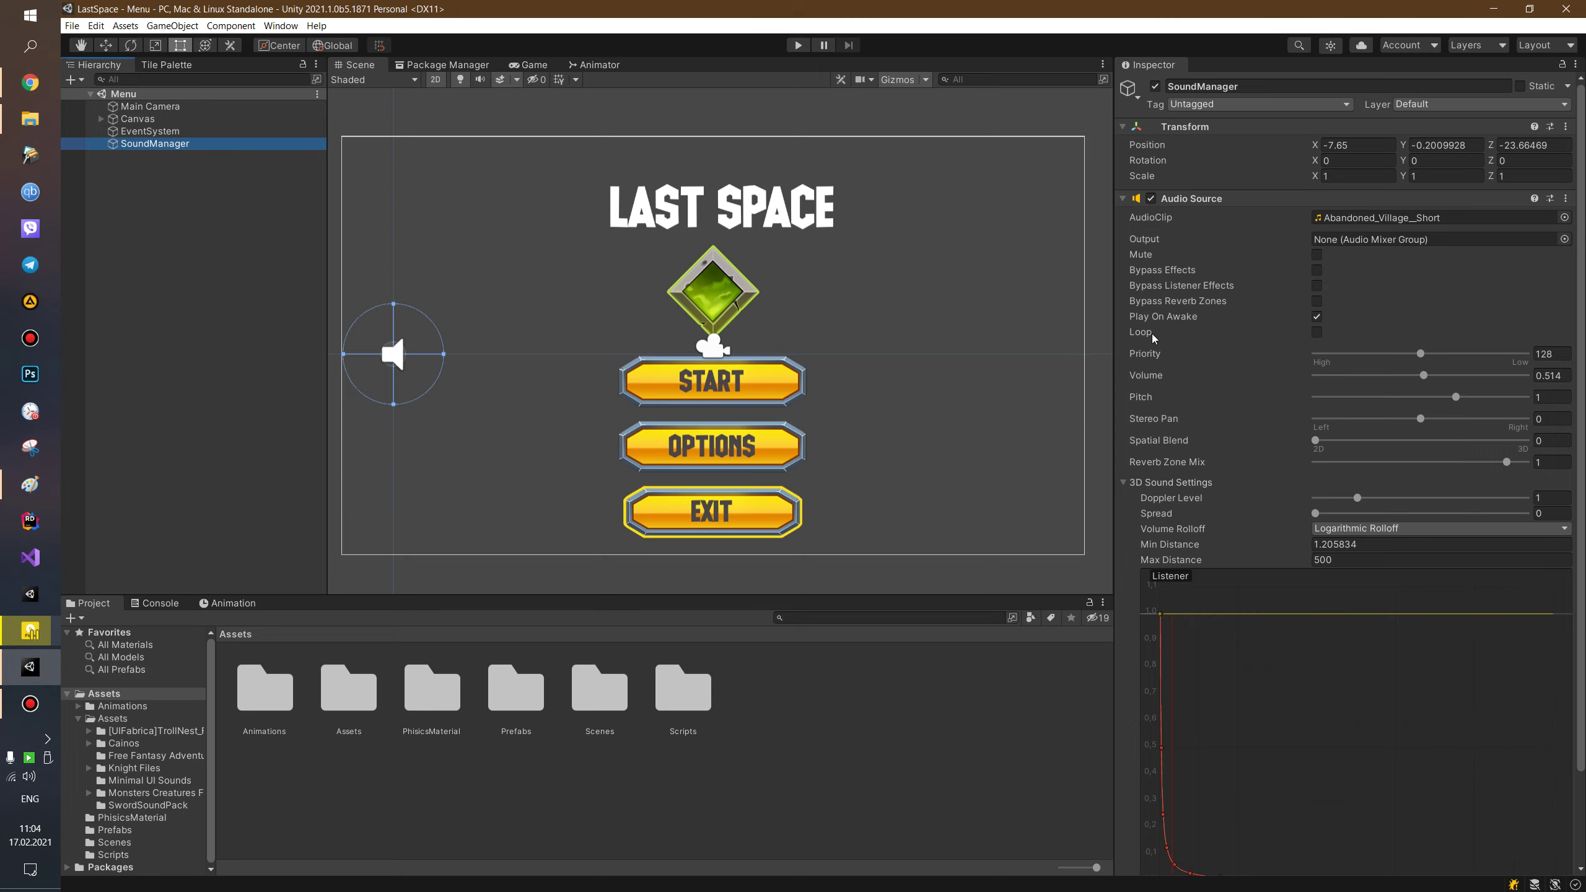
mouse_move(1153, 333)
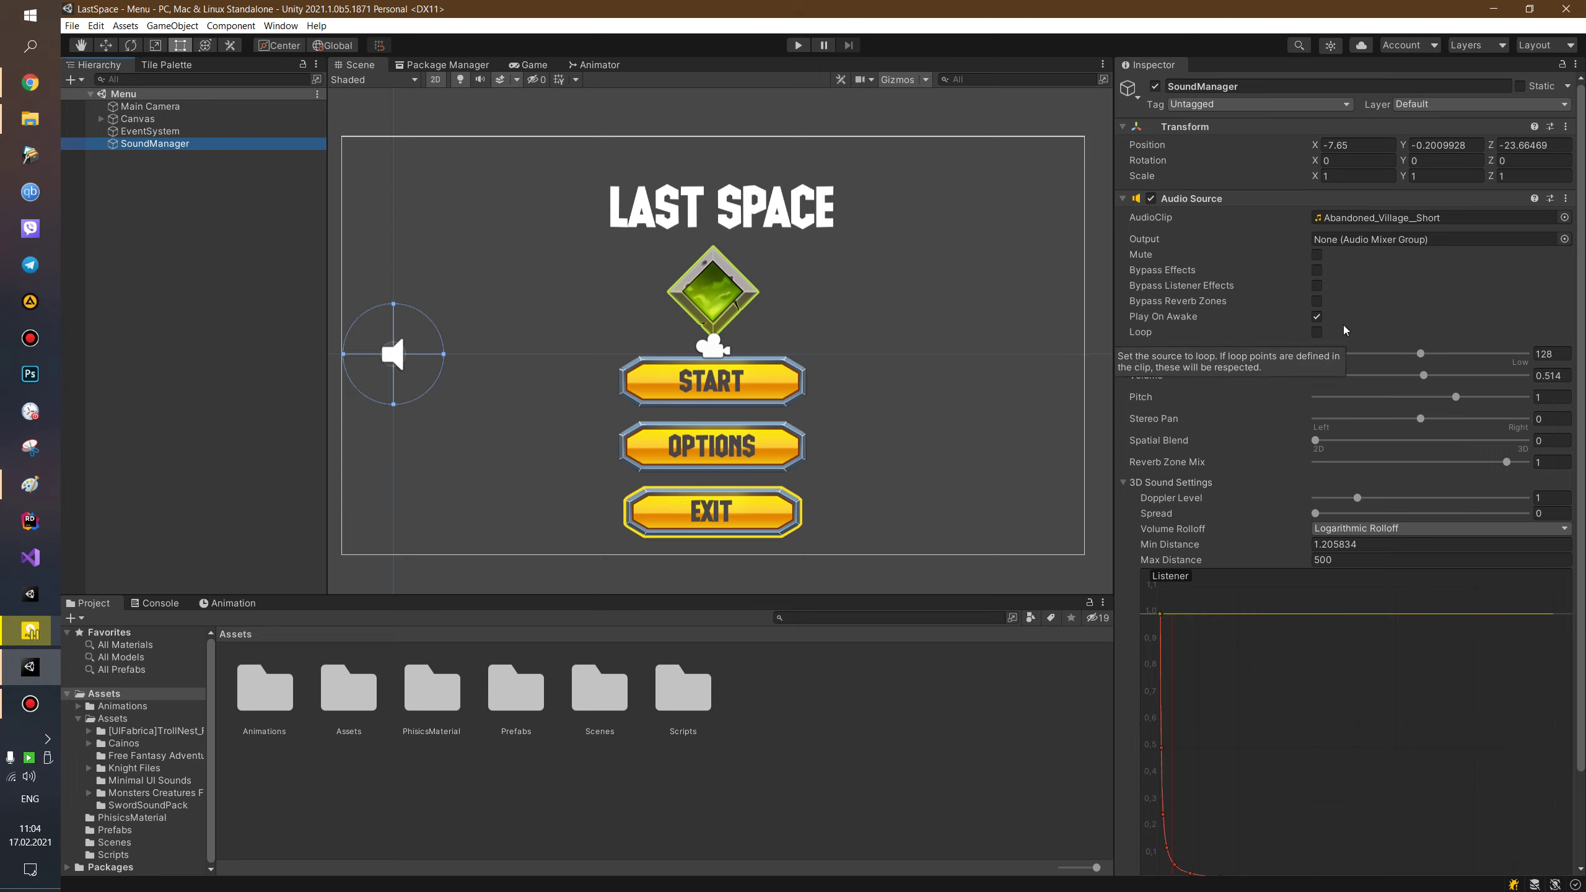
left_click(1317, 331)
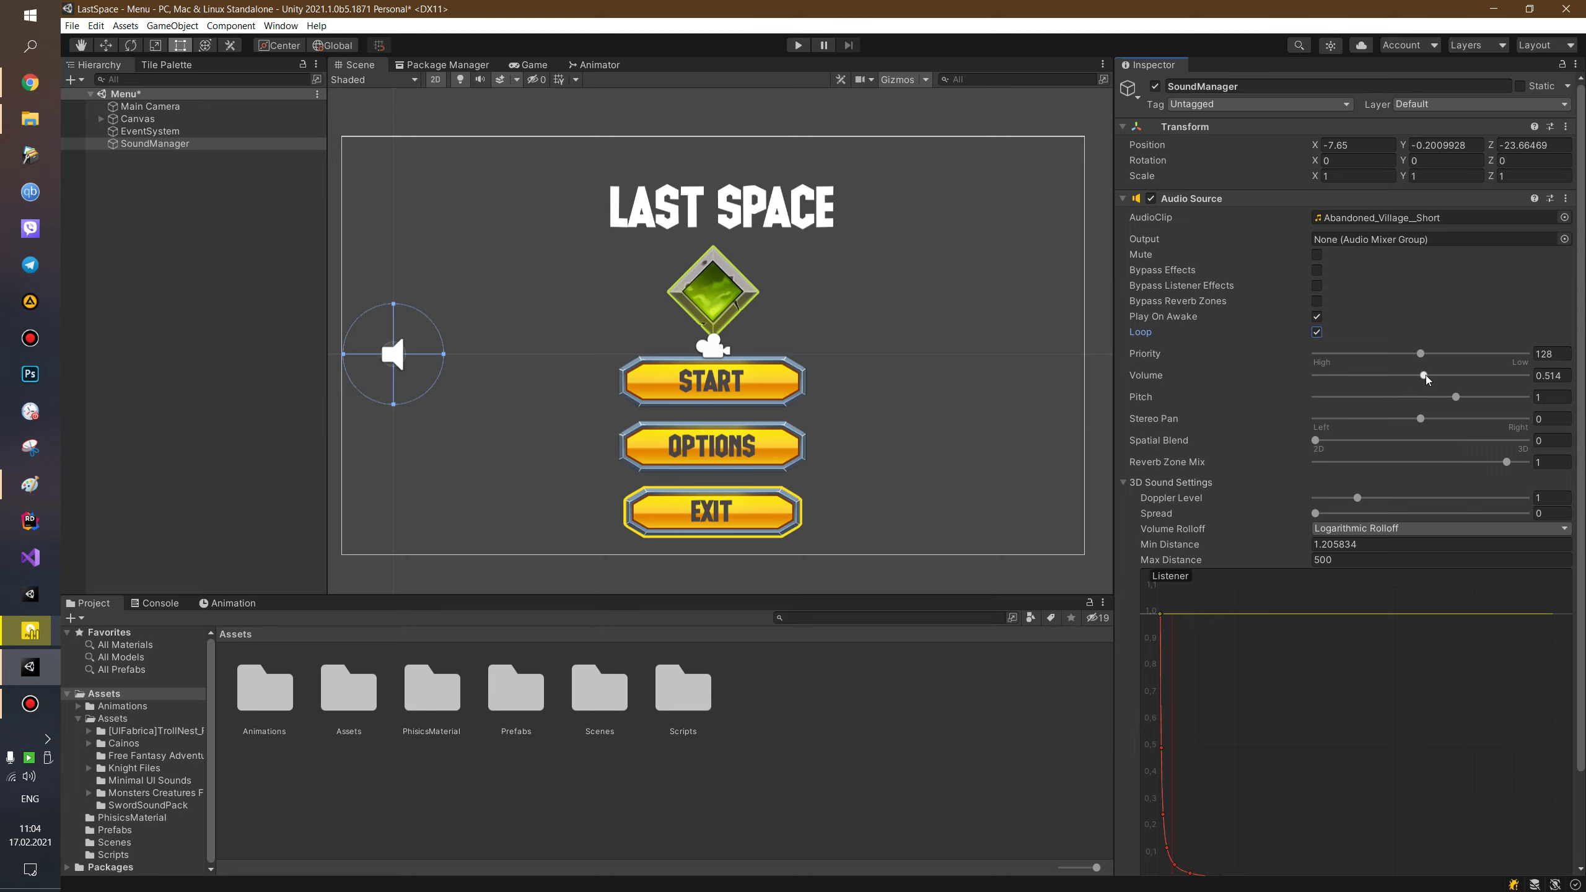
left_click_drag(1403, 373, 1384, 375)
Save the modified Menu scene and open the Game scene from the Scenes folder.
double_click(592, 683)
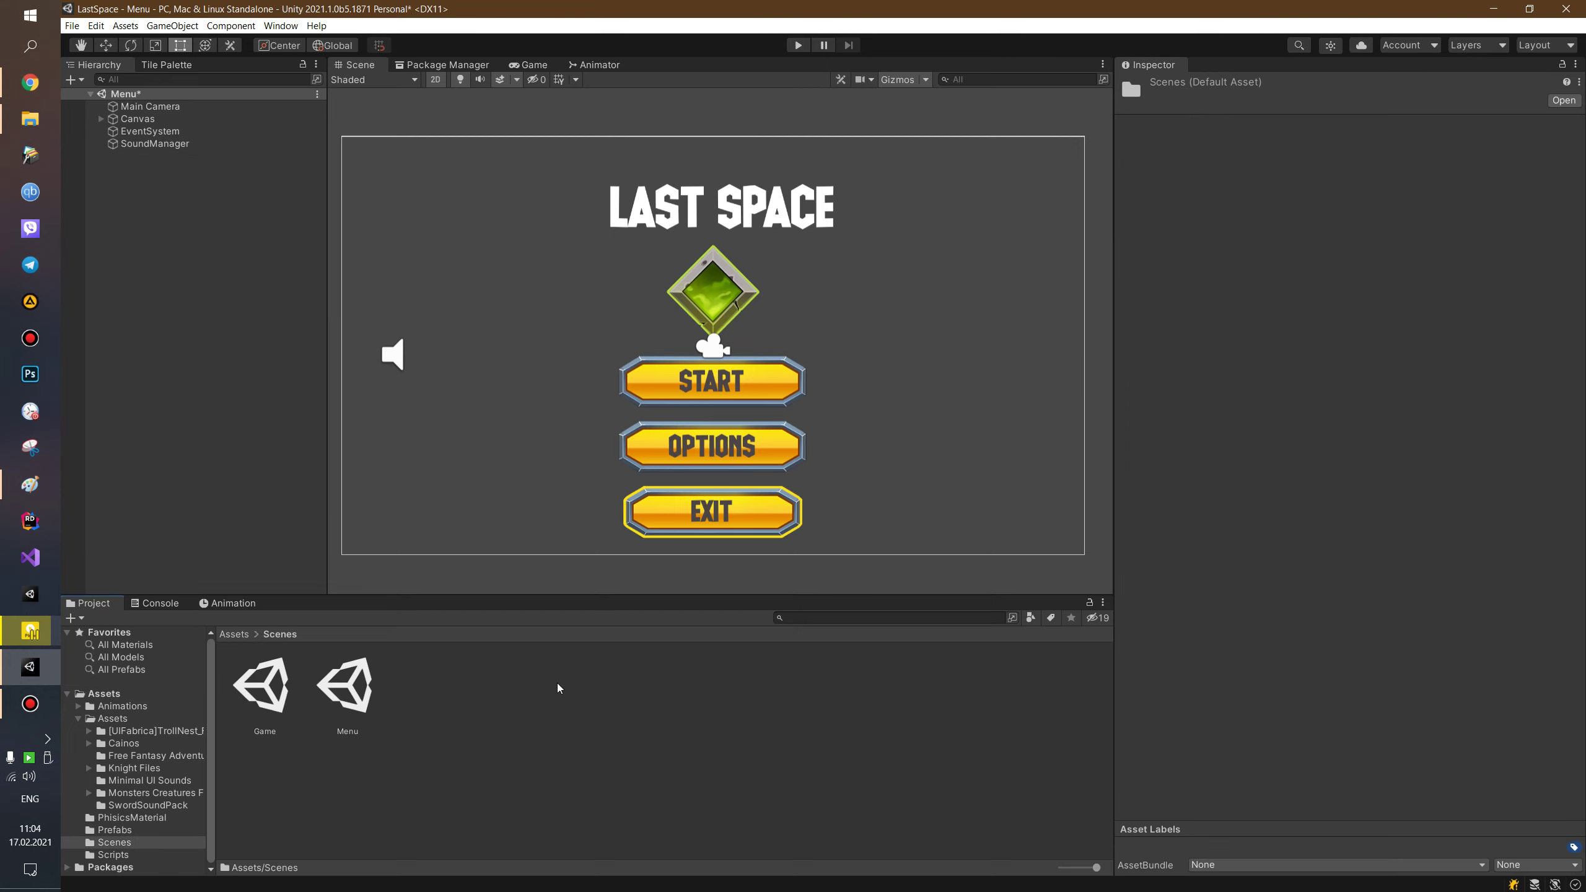
double_click(365, 677)
left_click(811, 487)
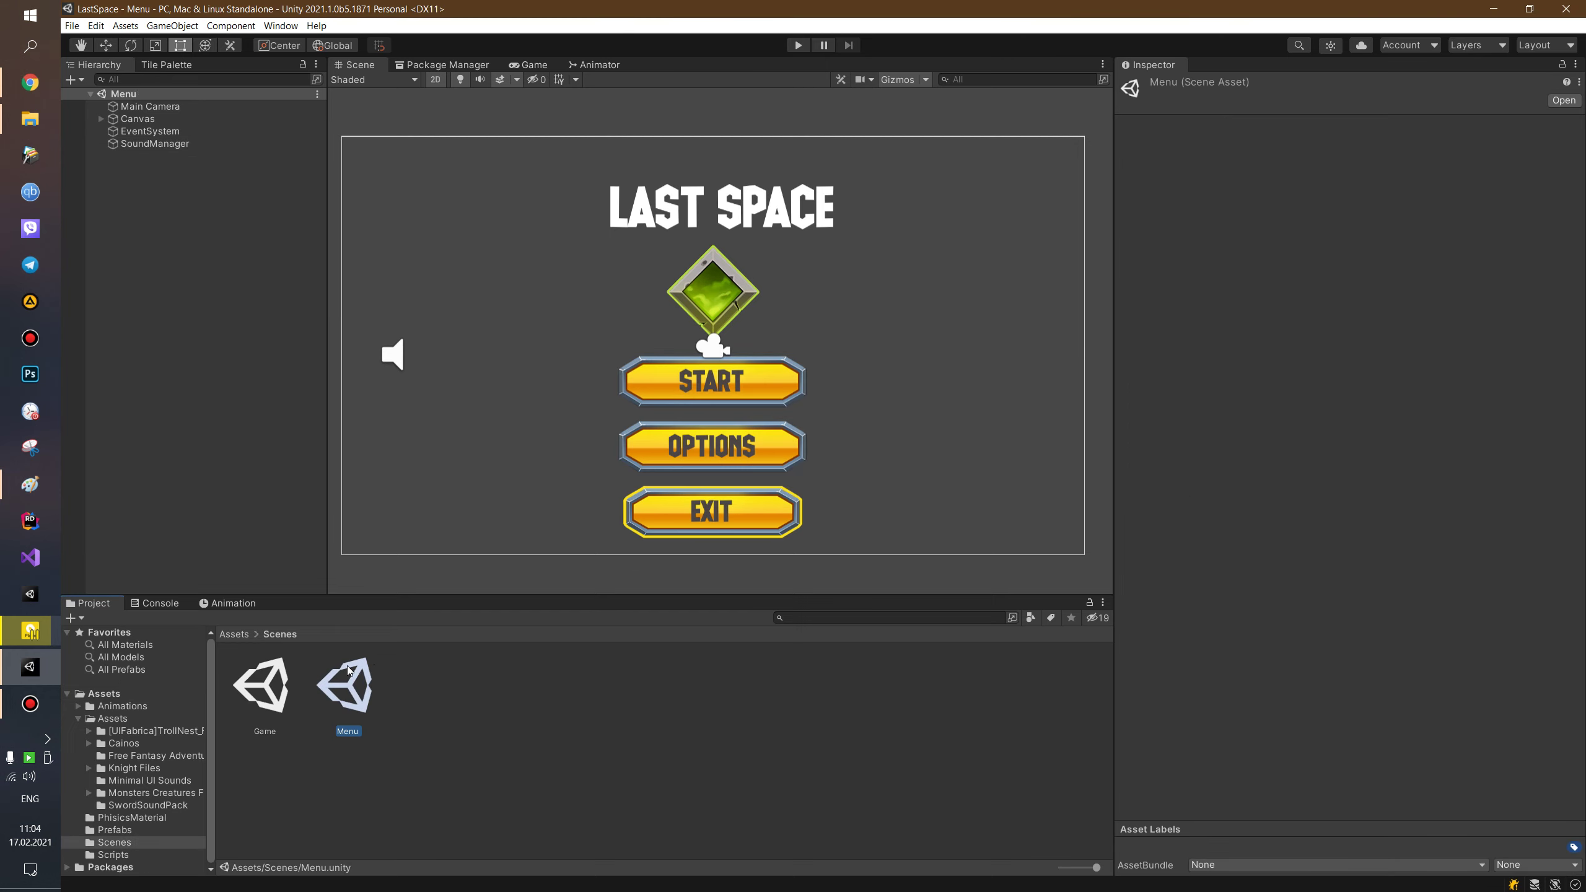
double_click(275, 687)
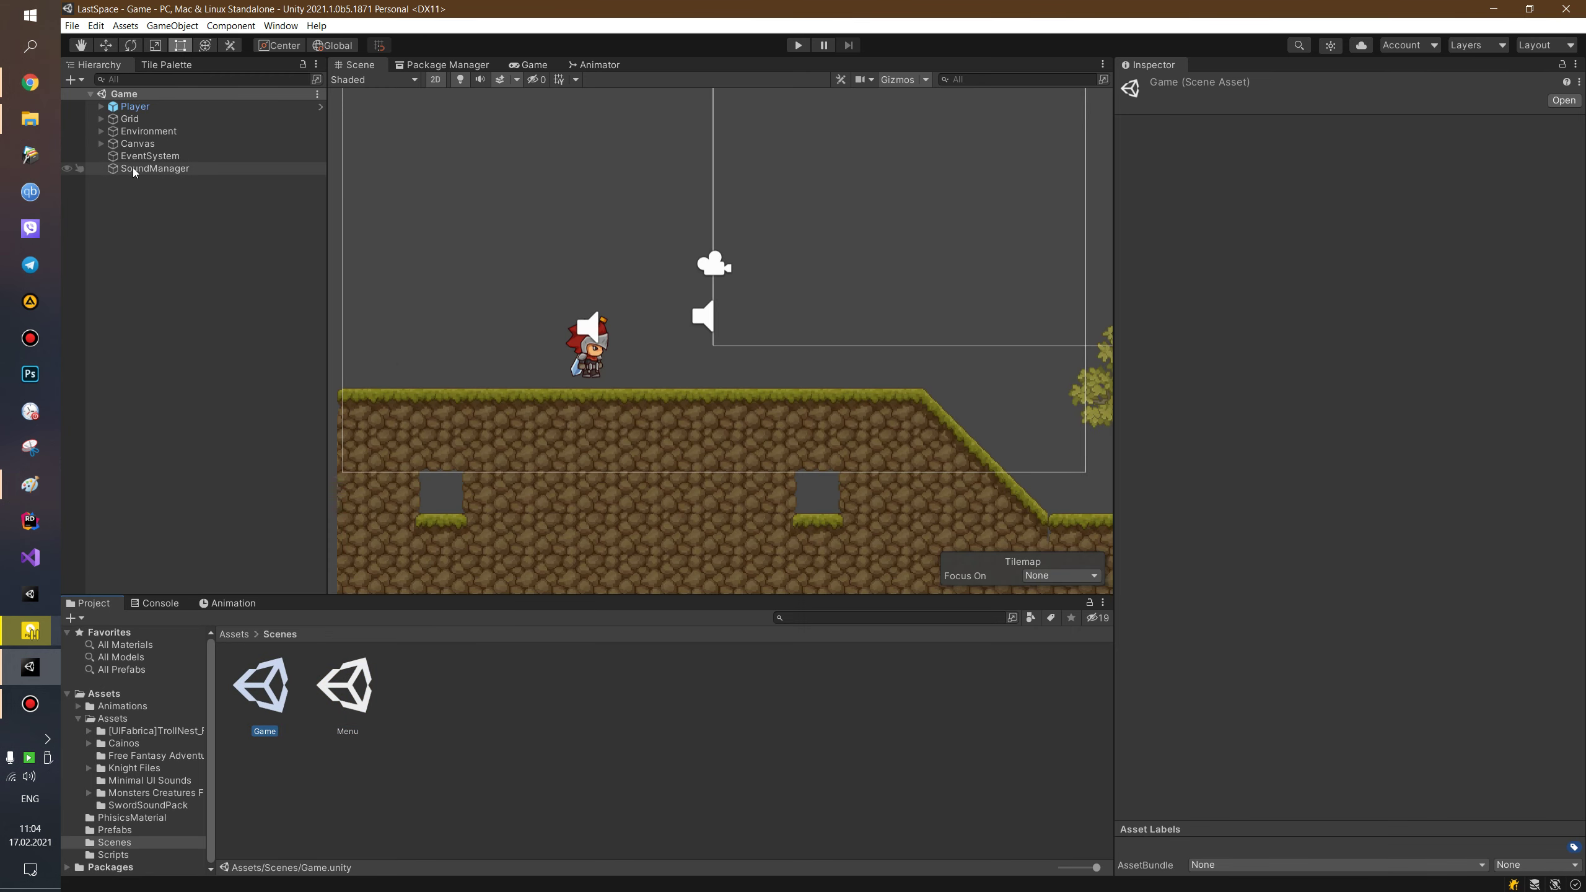
Set the Game scene's SoundManager music to loop at volume 0.308.
left_click(187, 169)
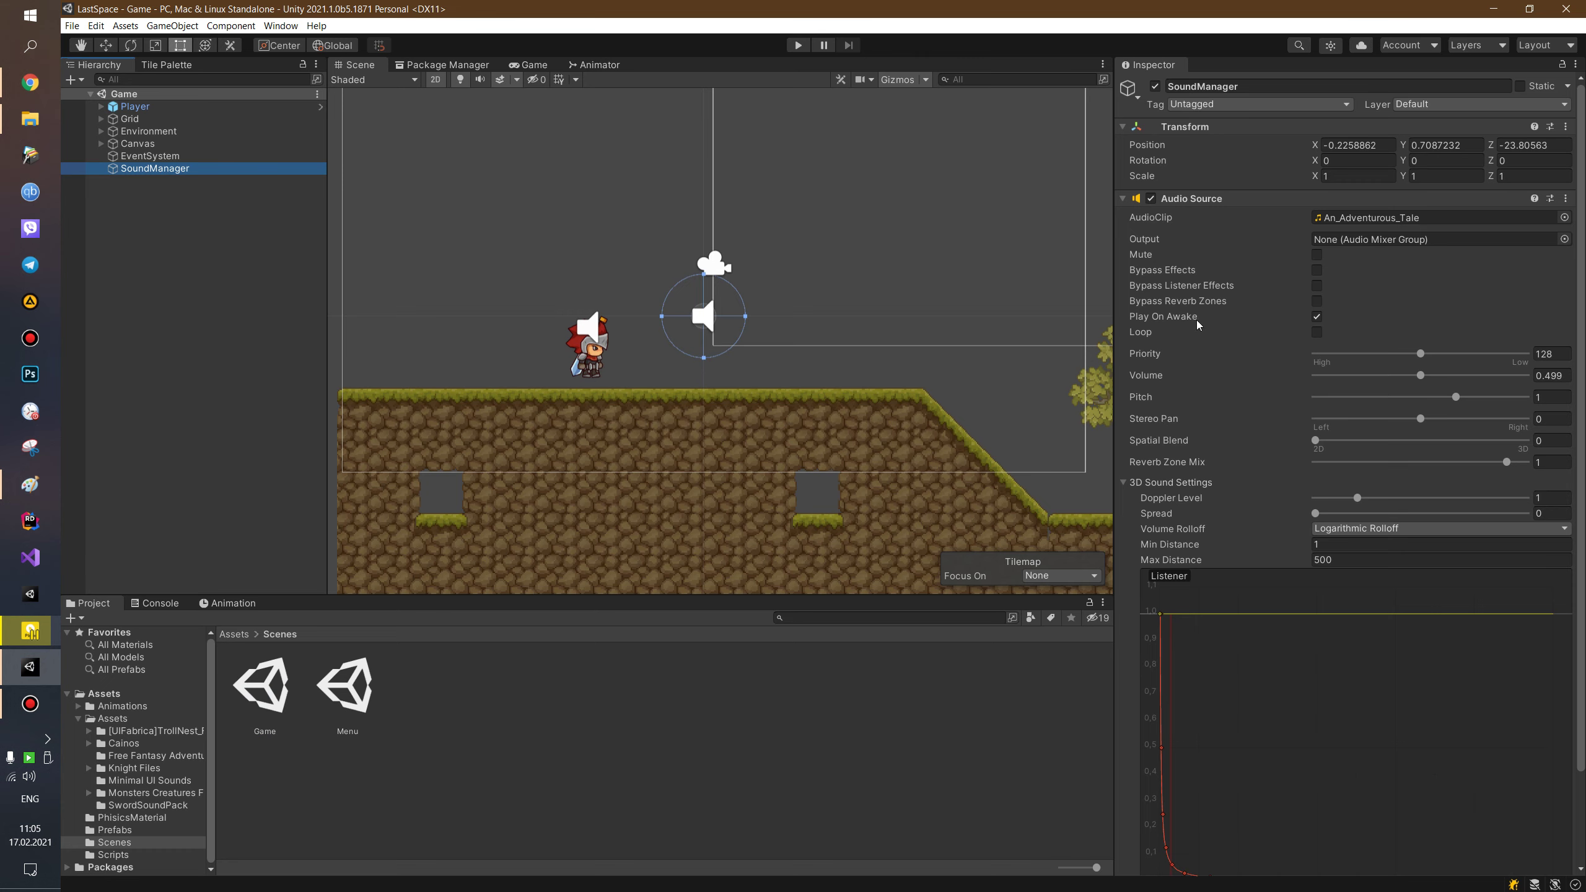
left_click(1317, 331)
left_click_drag(1423, 376, 1380, 376)
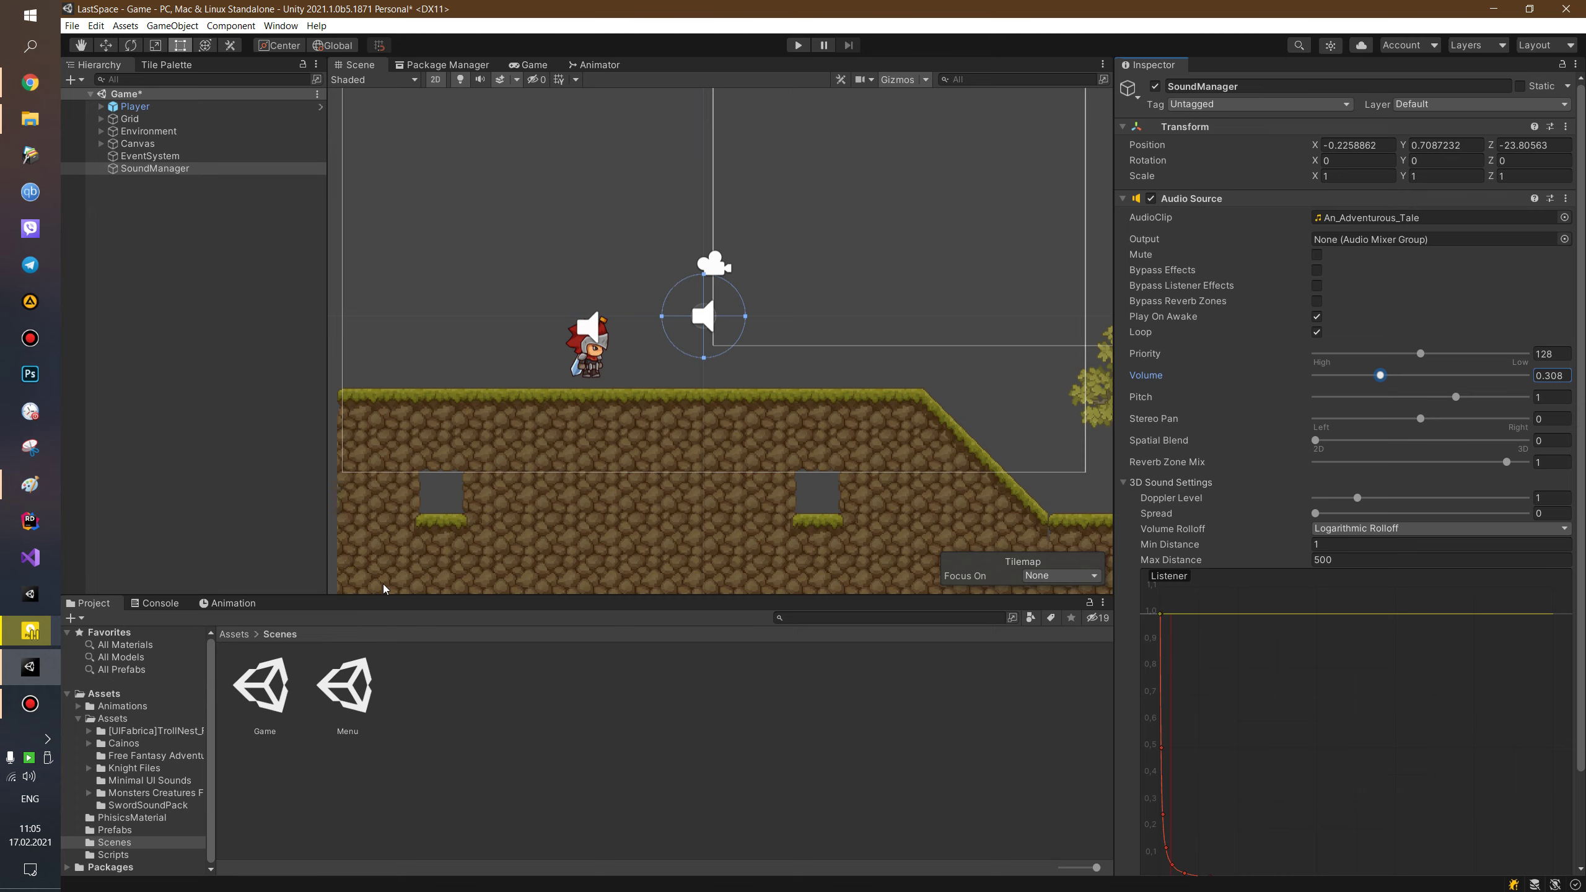
left_click(141, 109)
Scroll through the Player's Inspector to review its audio components.
scroll(1229, 421, "down", 12)
scroll(1202, 438, "up", 6)
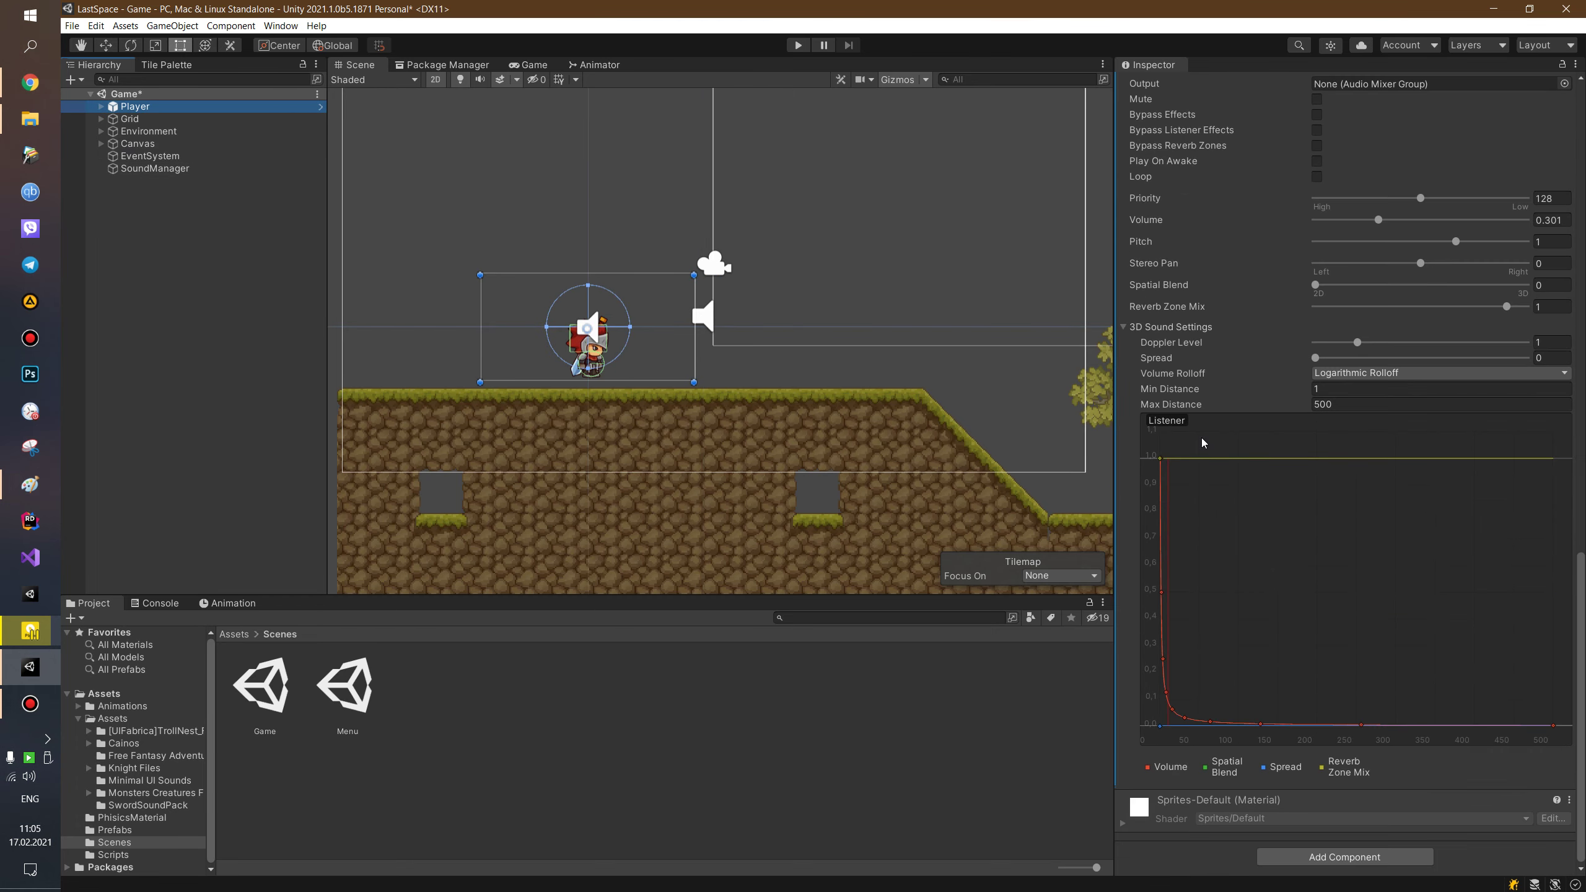
scroll(1151, 544, "down", 3)
scroll(1304, 605, "down", 5)
scroll(1304, 605, "down", 4)
scroll(1303, 611, "up", 3)
scroll(1301, 613, "up", 3)
scroll(1301, 613, "up", 3)
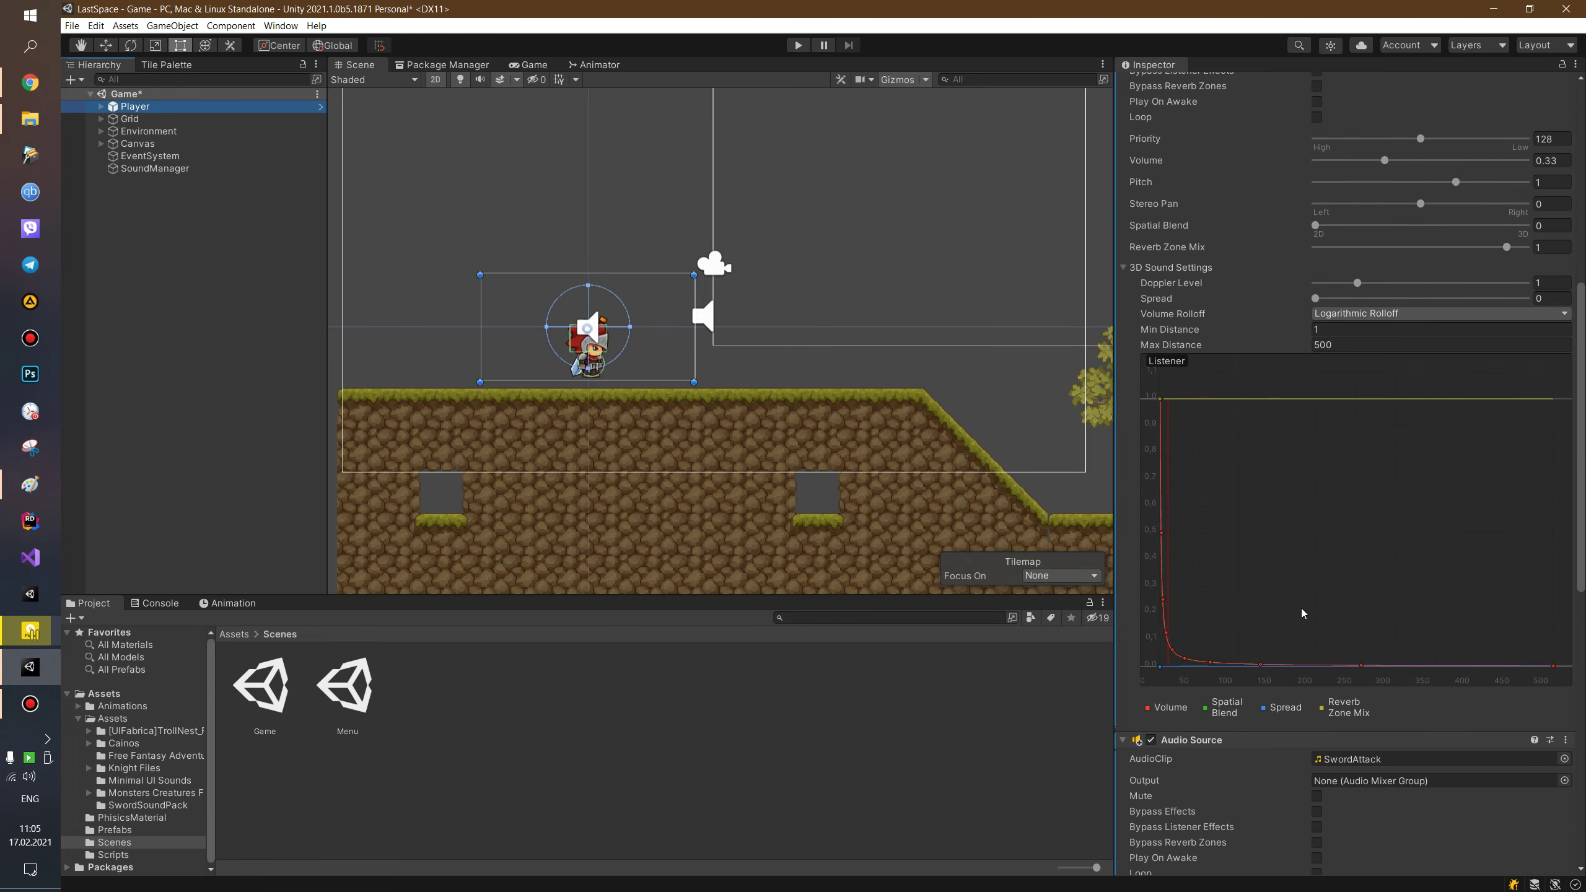
scroll(1302, 614, "up", 3)
scroll(1301, 607, "down", 5)
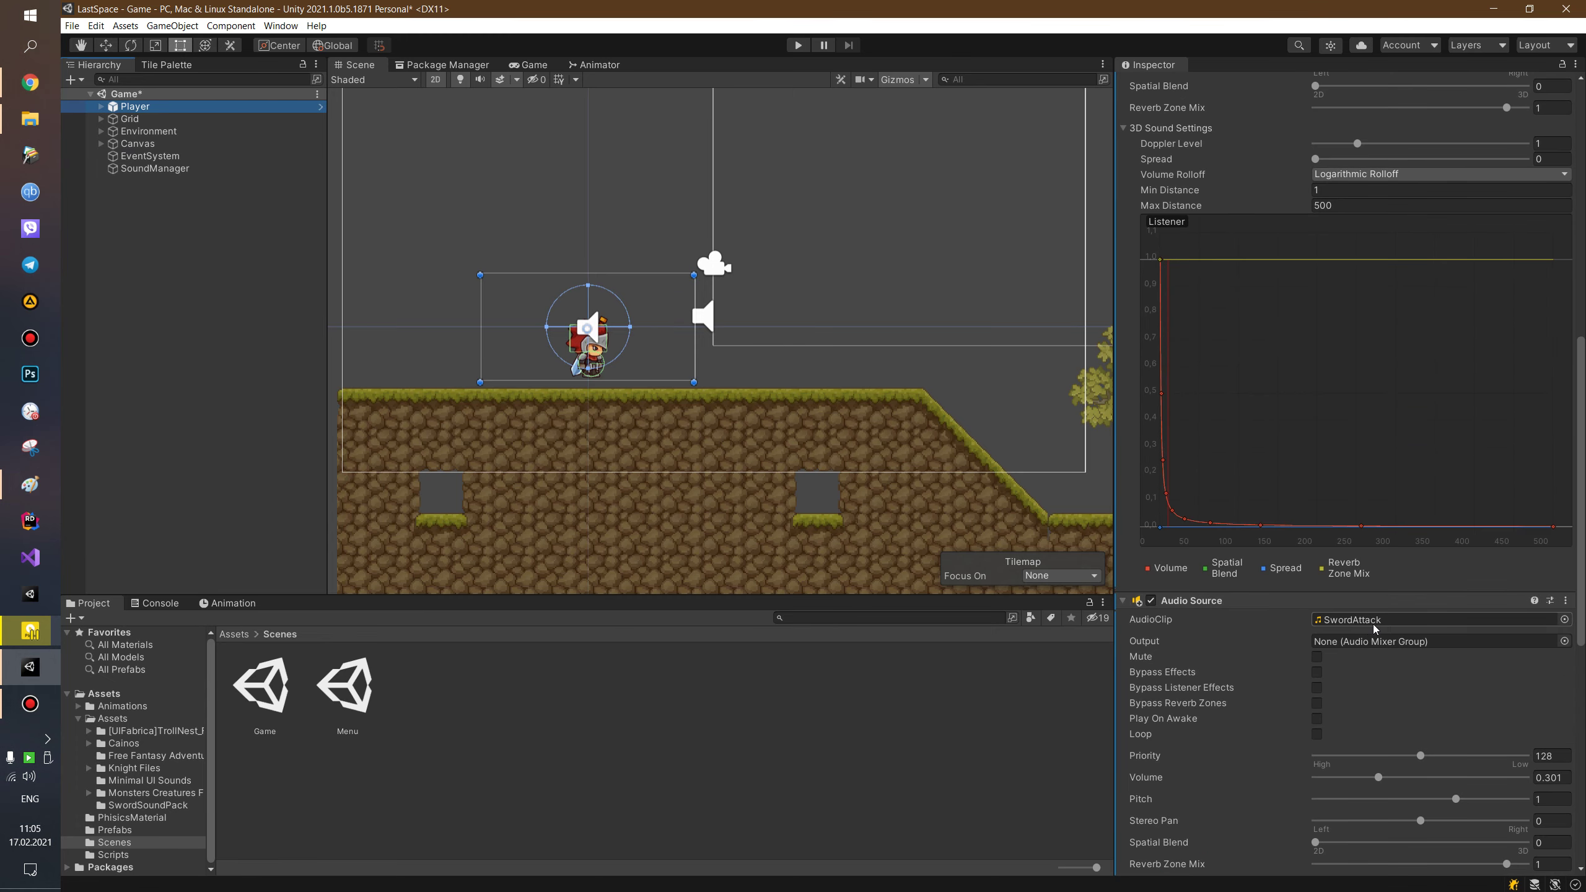
scroll(1376, 626, "up", 8)
scroll(1368, 606, "up", 4)
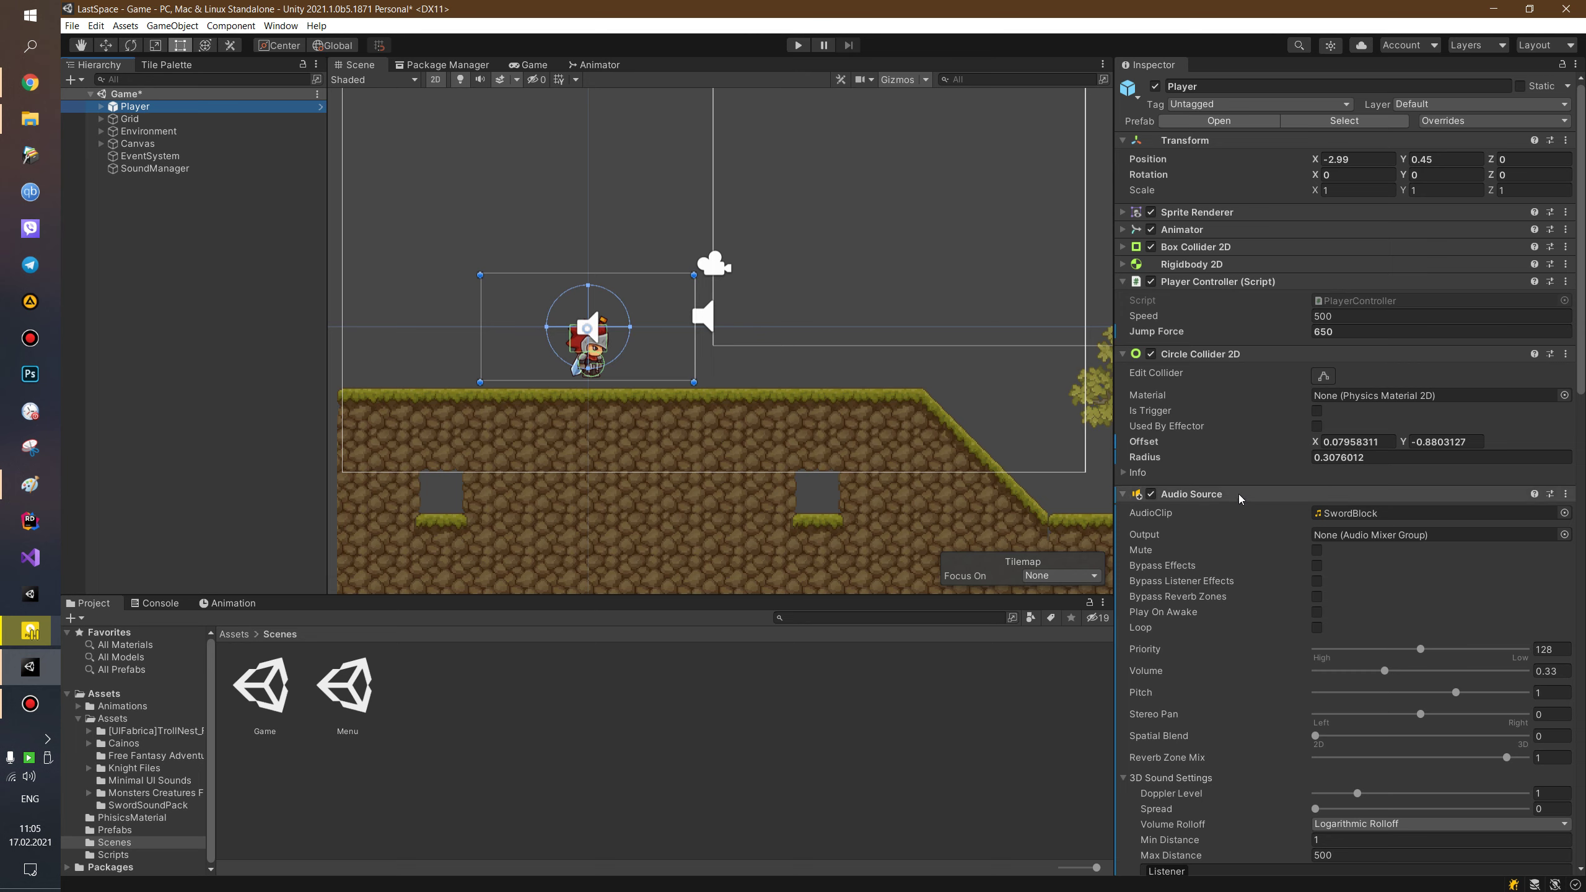
Compare the SwordBlock and SwordAttack Audio Sources, then remove SwordBlock from the Player.
left_click(1124, 494)
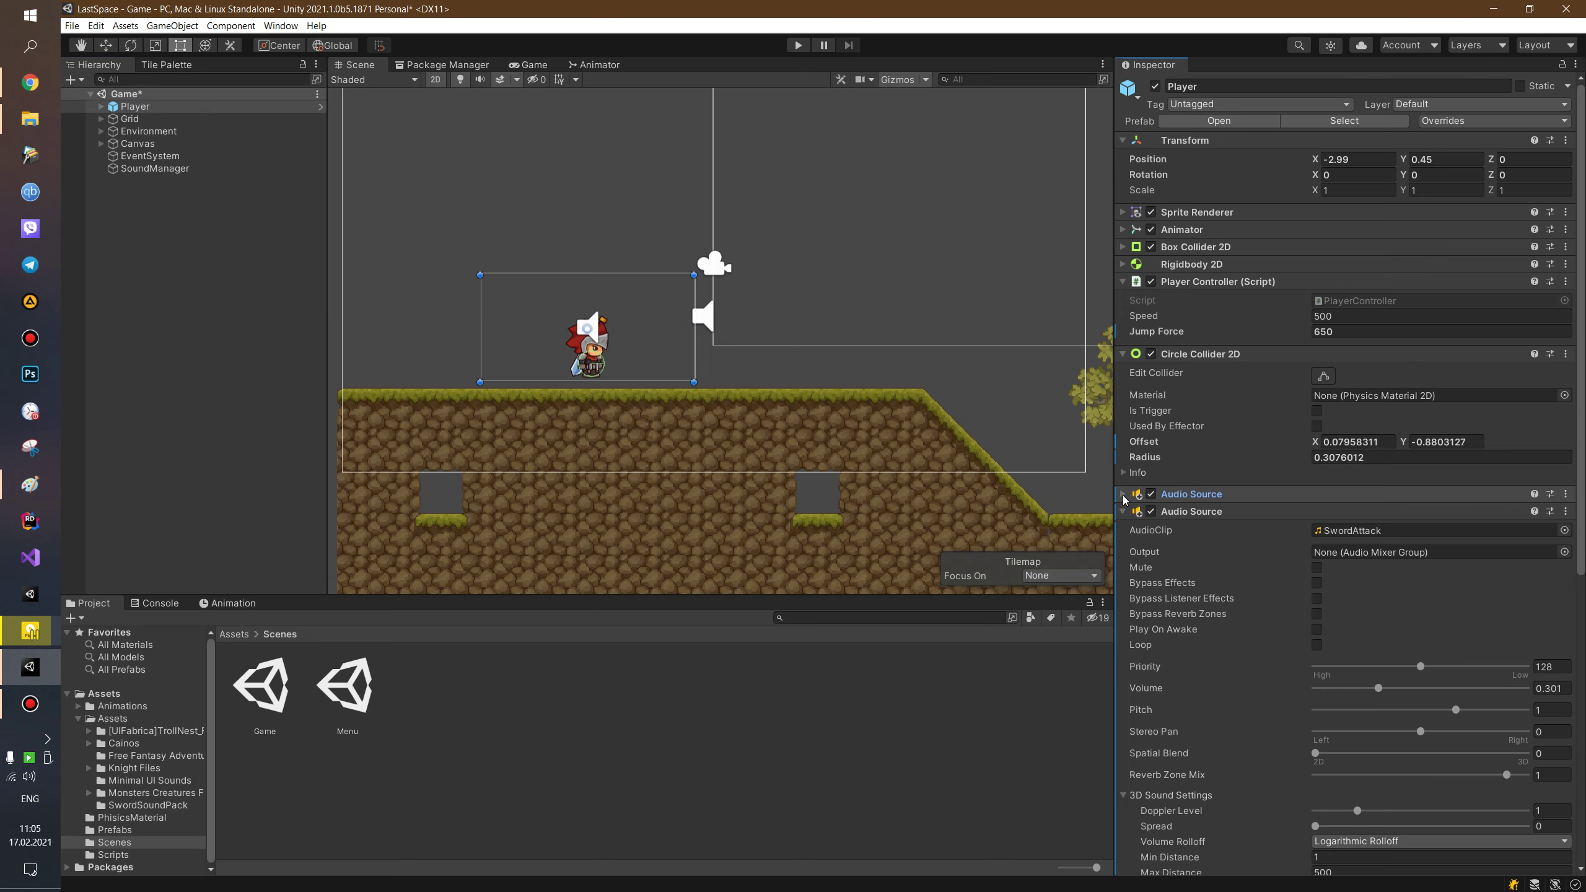
left_click(1124, 512)
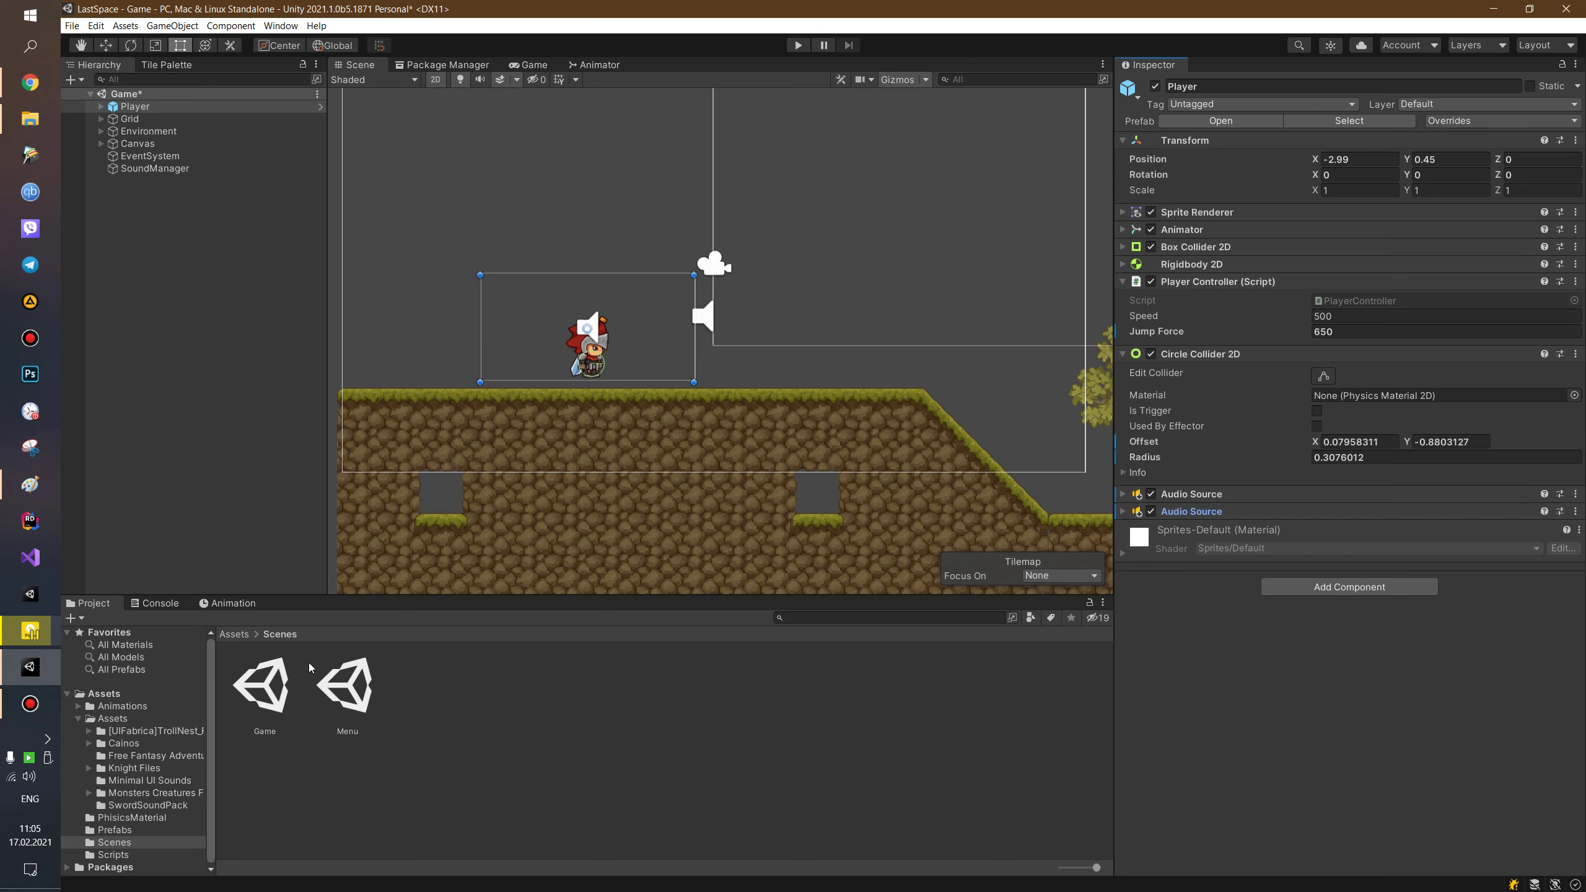
left_click(236, 636)
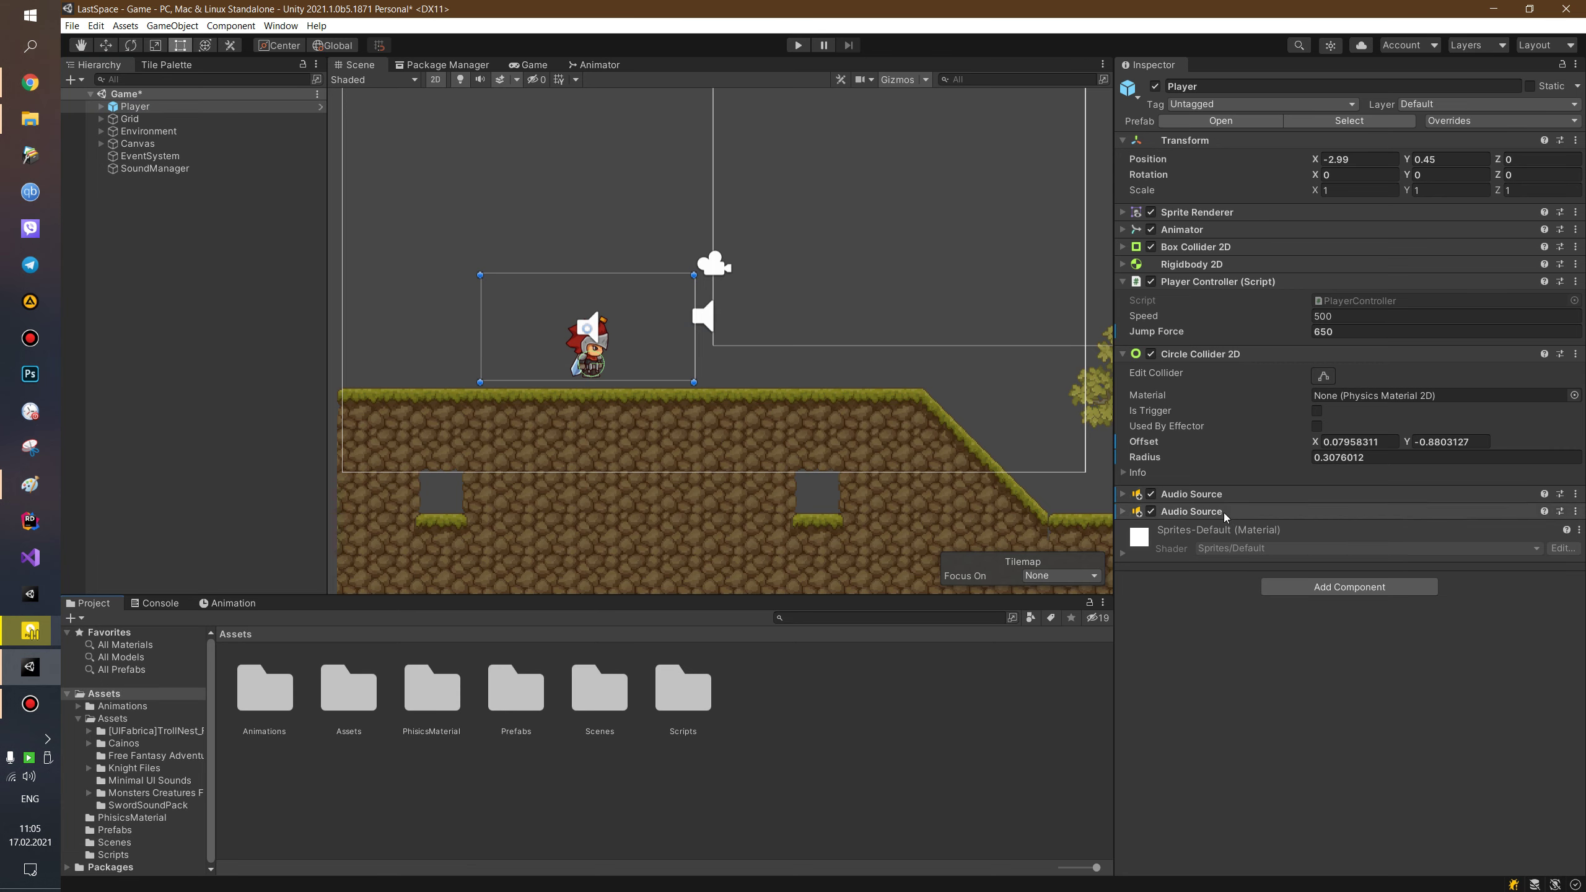
left_click(1132, 495)
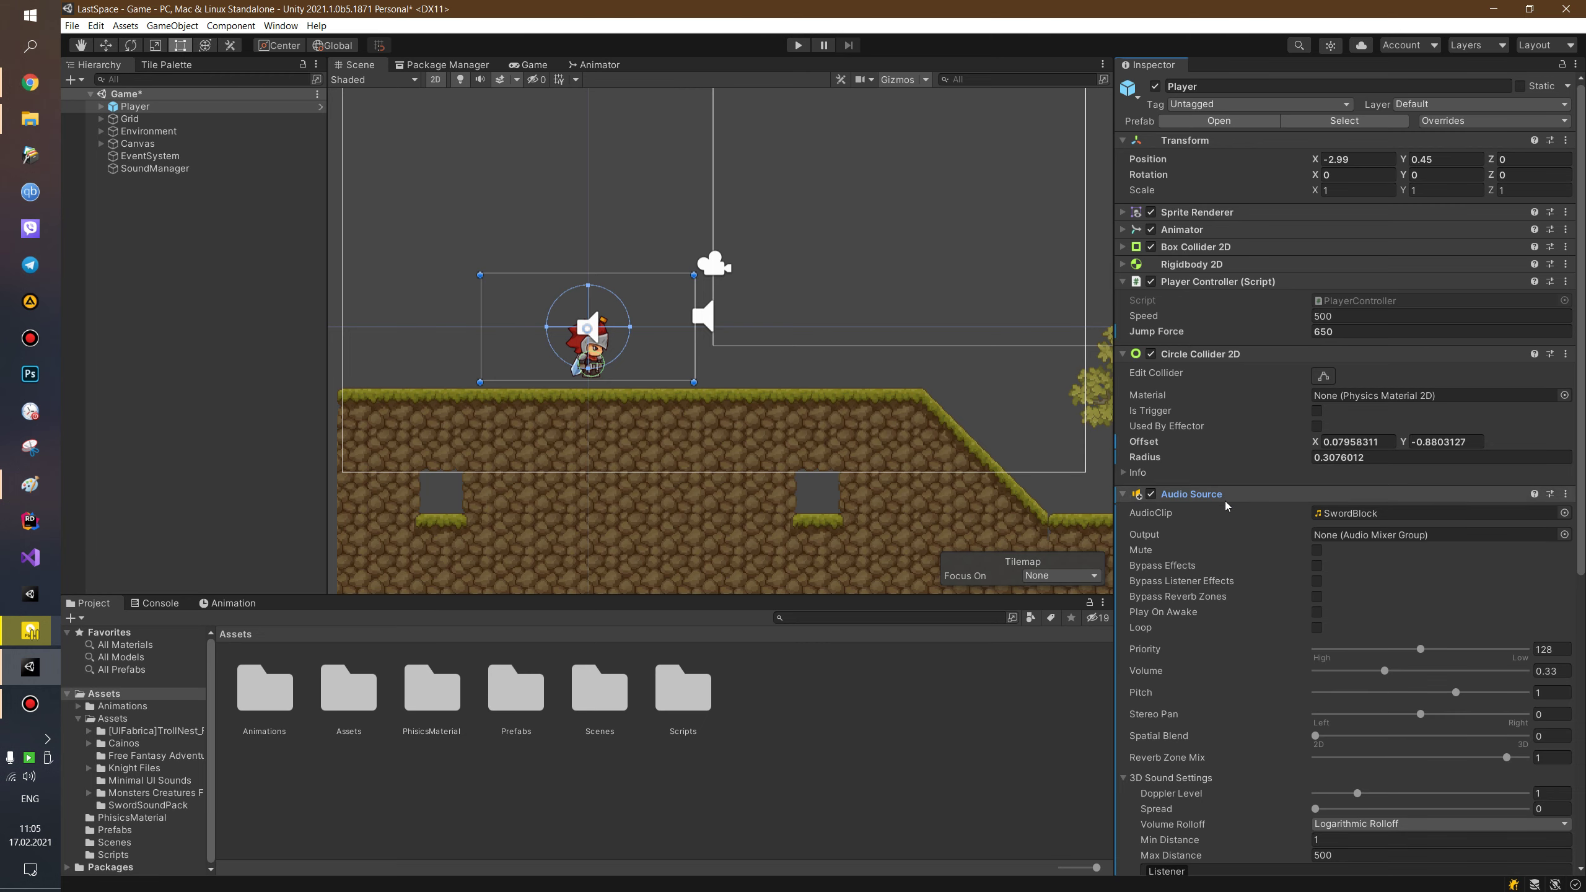
scroll(1224, 506, "down", 7)
scroll(1234, 509, "down", 3)
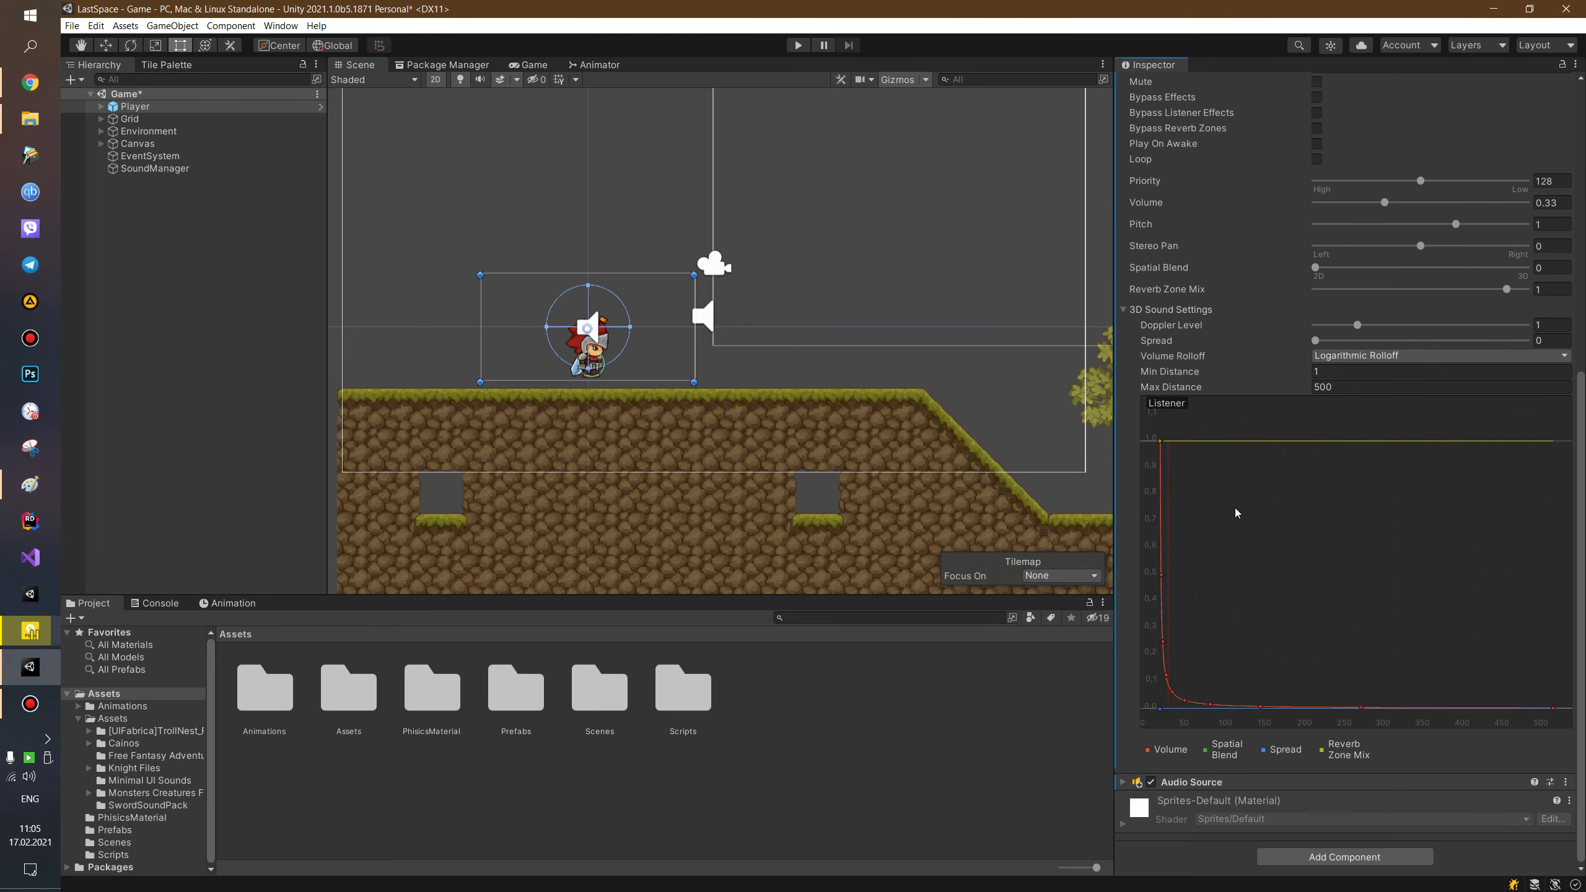
left_click(1122, 782)
scroll(1224, 474, "down", 10)
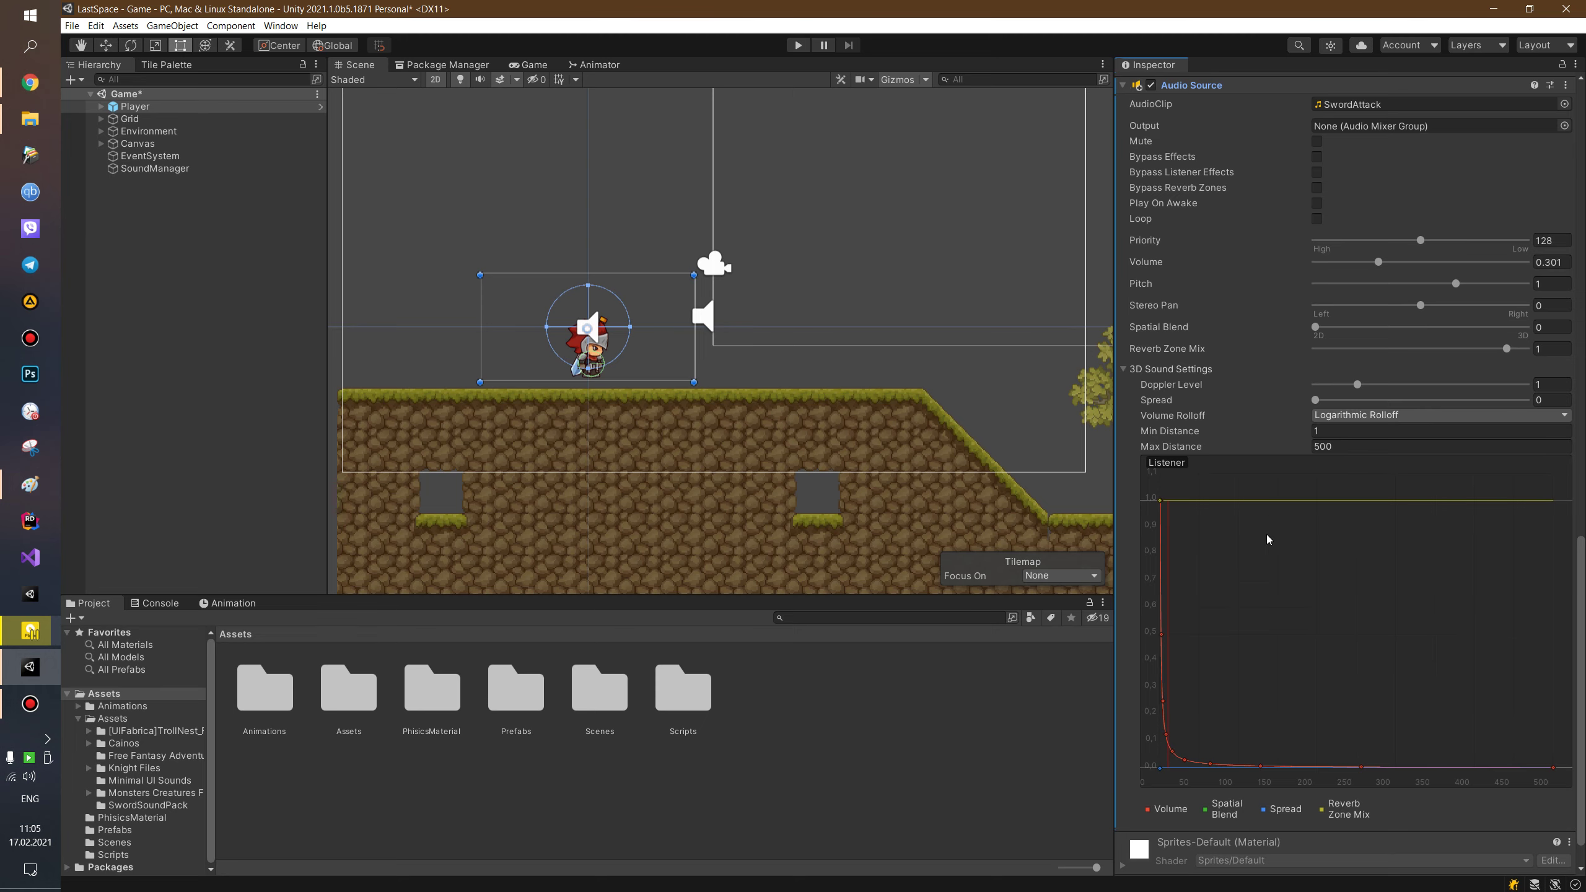
scroll(1278, 453, "up", 12)
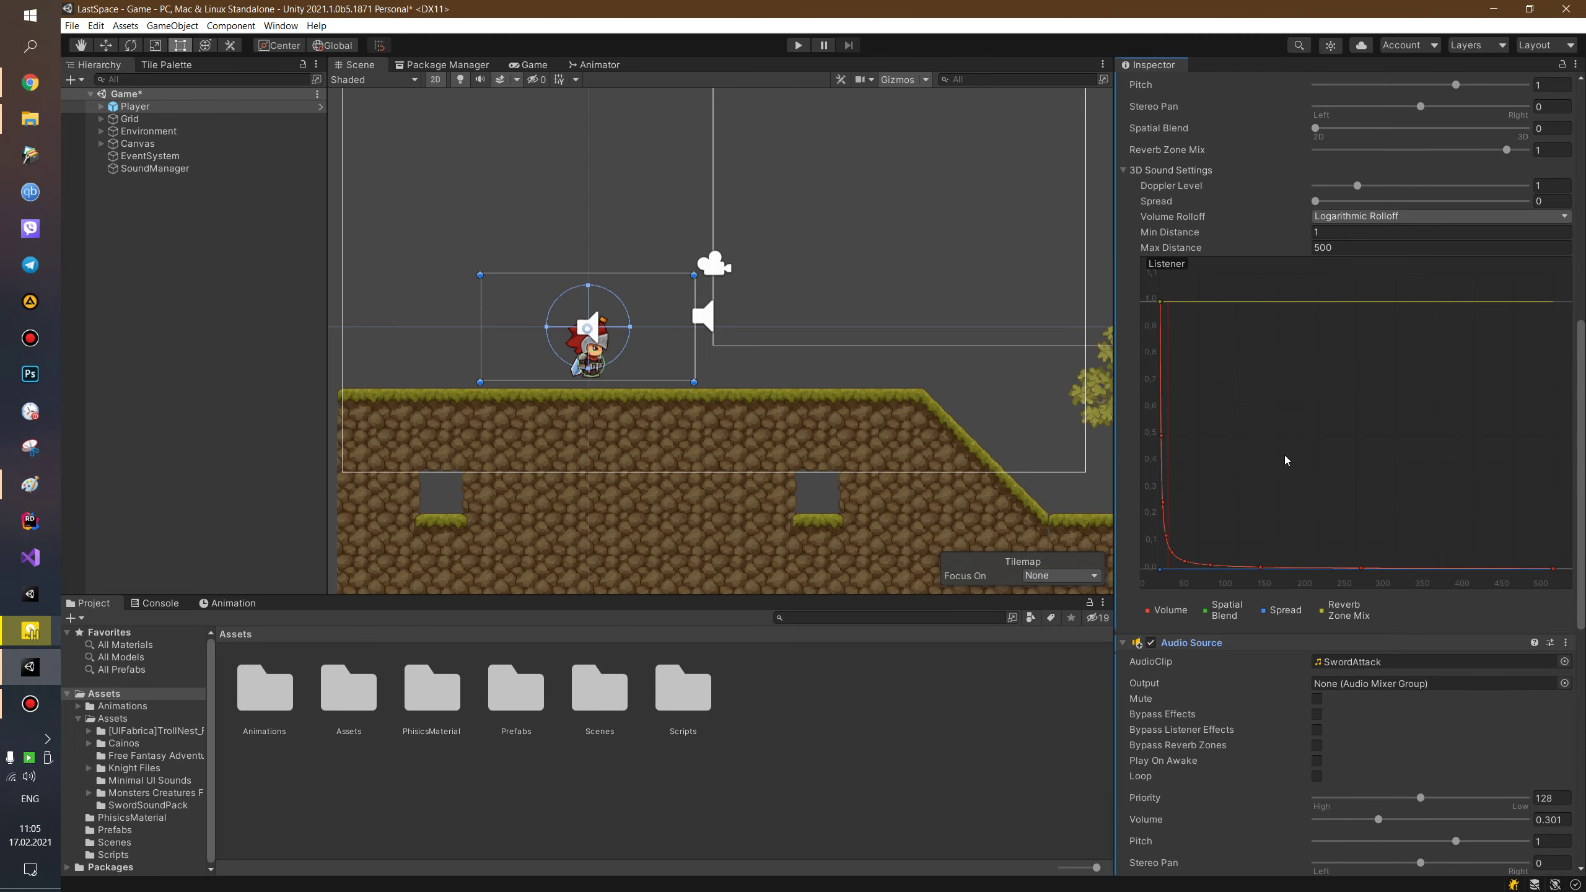
scroll(1284, 456, "up", 13)
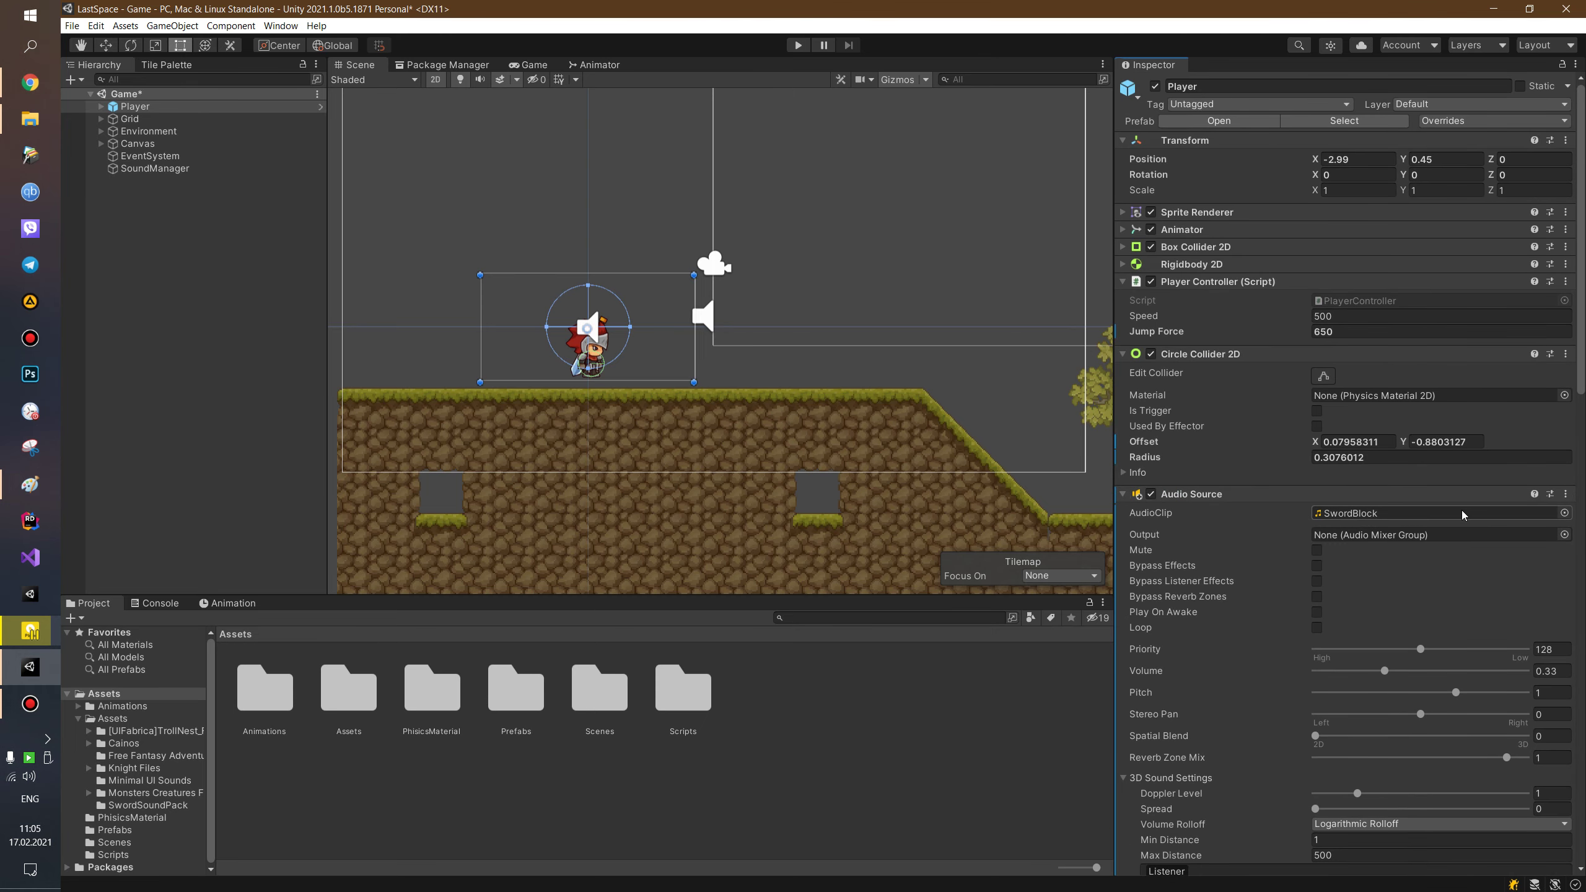
left_click(1566, 494)
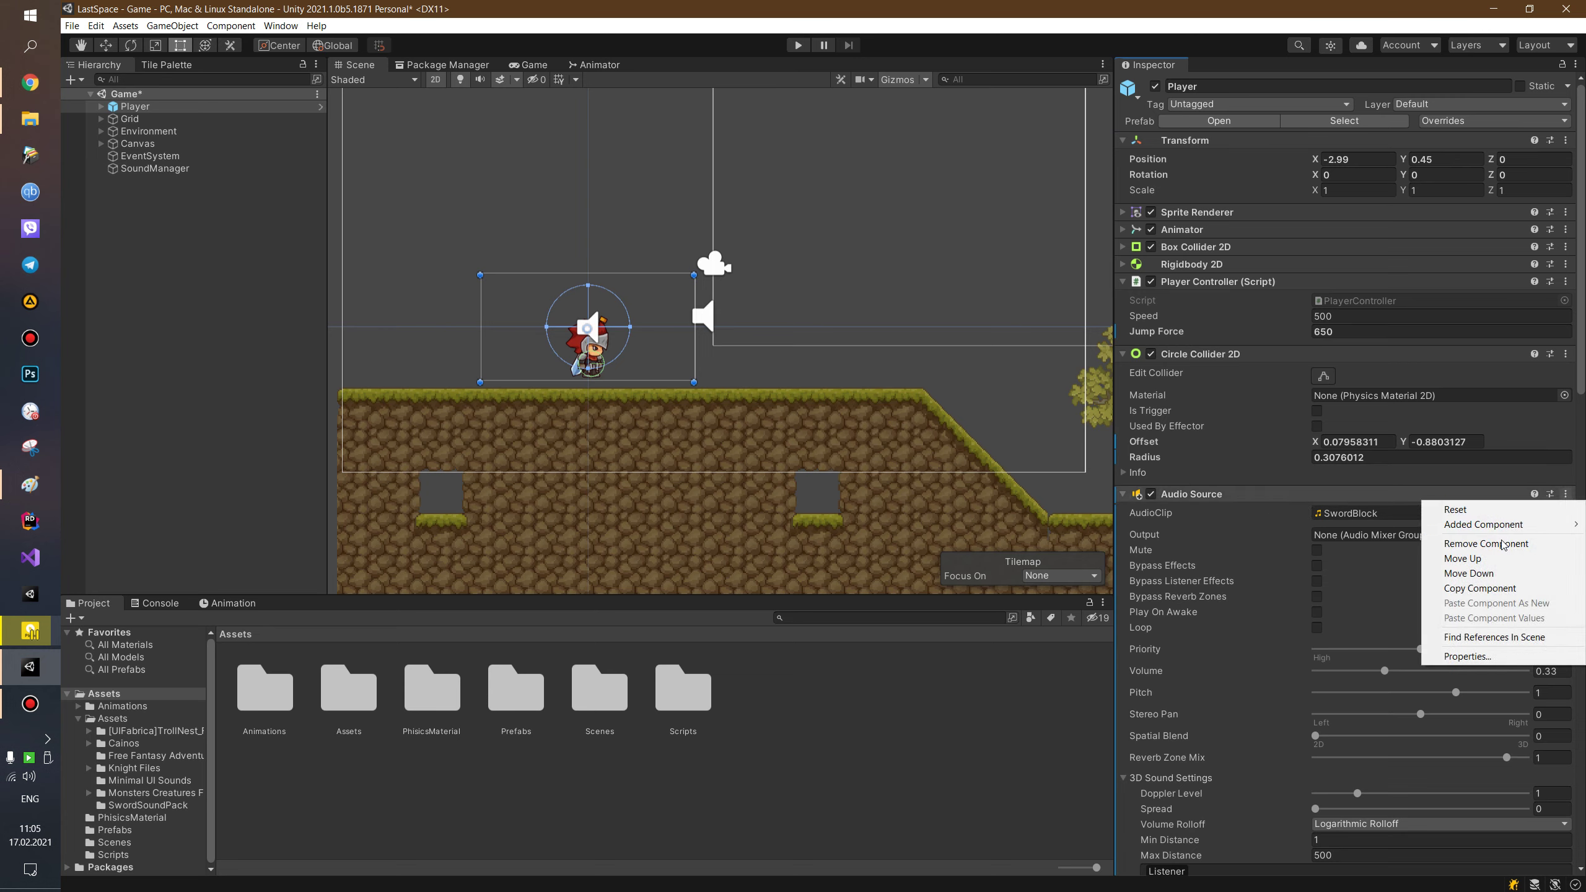
left_click(1487, 544)
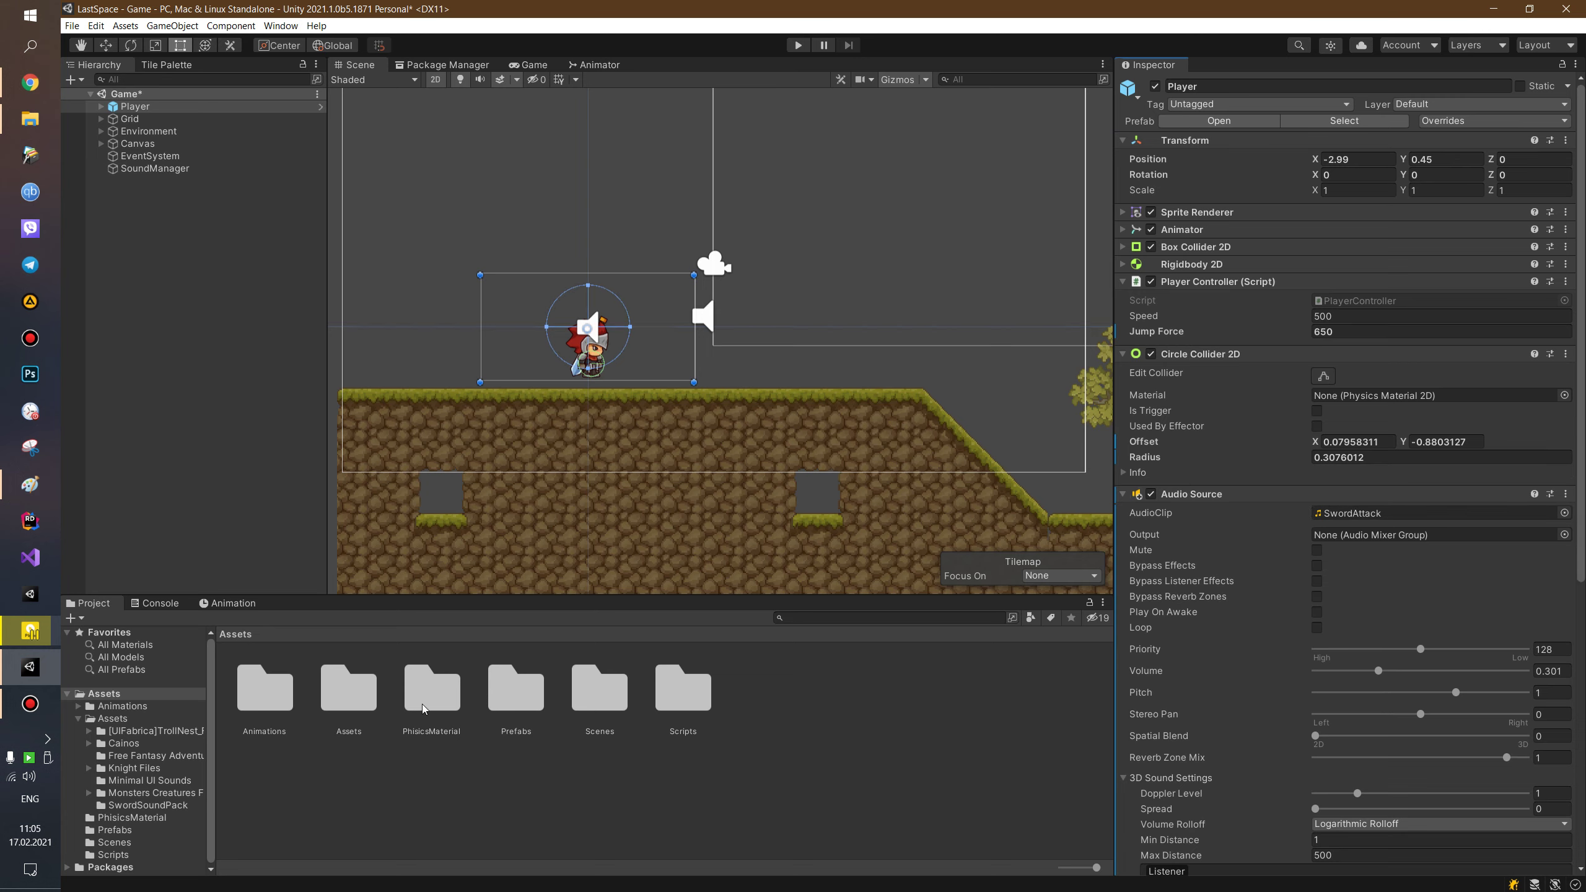
Open Scripts/PlayerController.cs in Rider, closing Paint without saving.
double_click(681, 692)
left_click(267, 704)
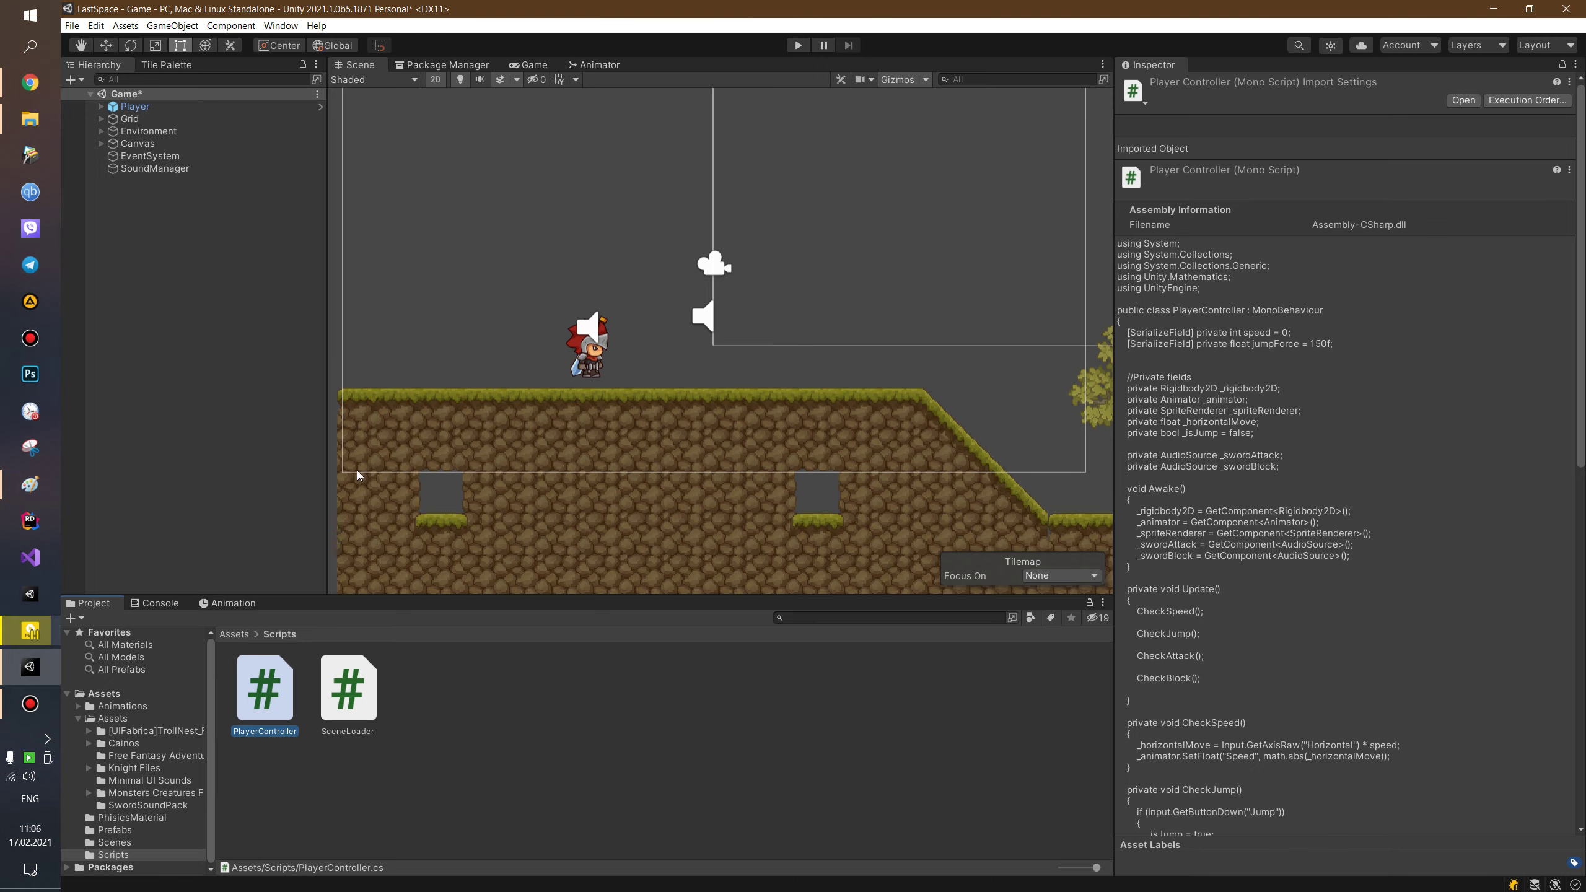
mouse_move(30, 484)
left_click(214, 435)
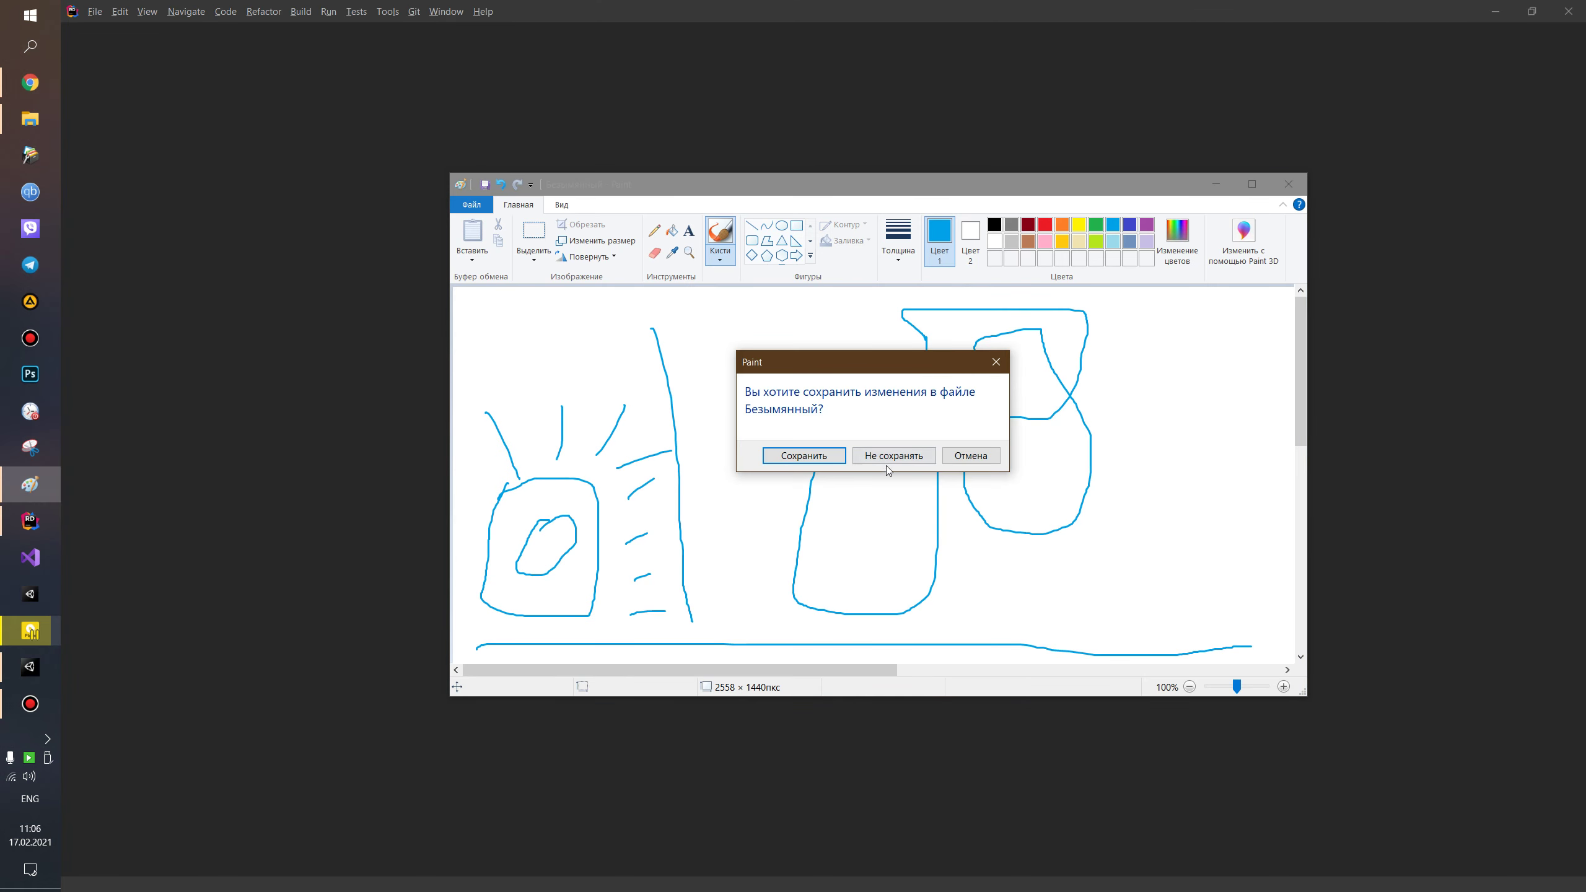
left_click(885, 462)
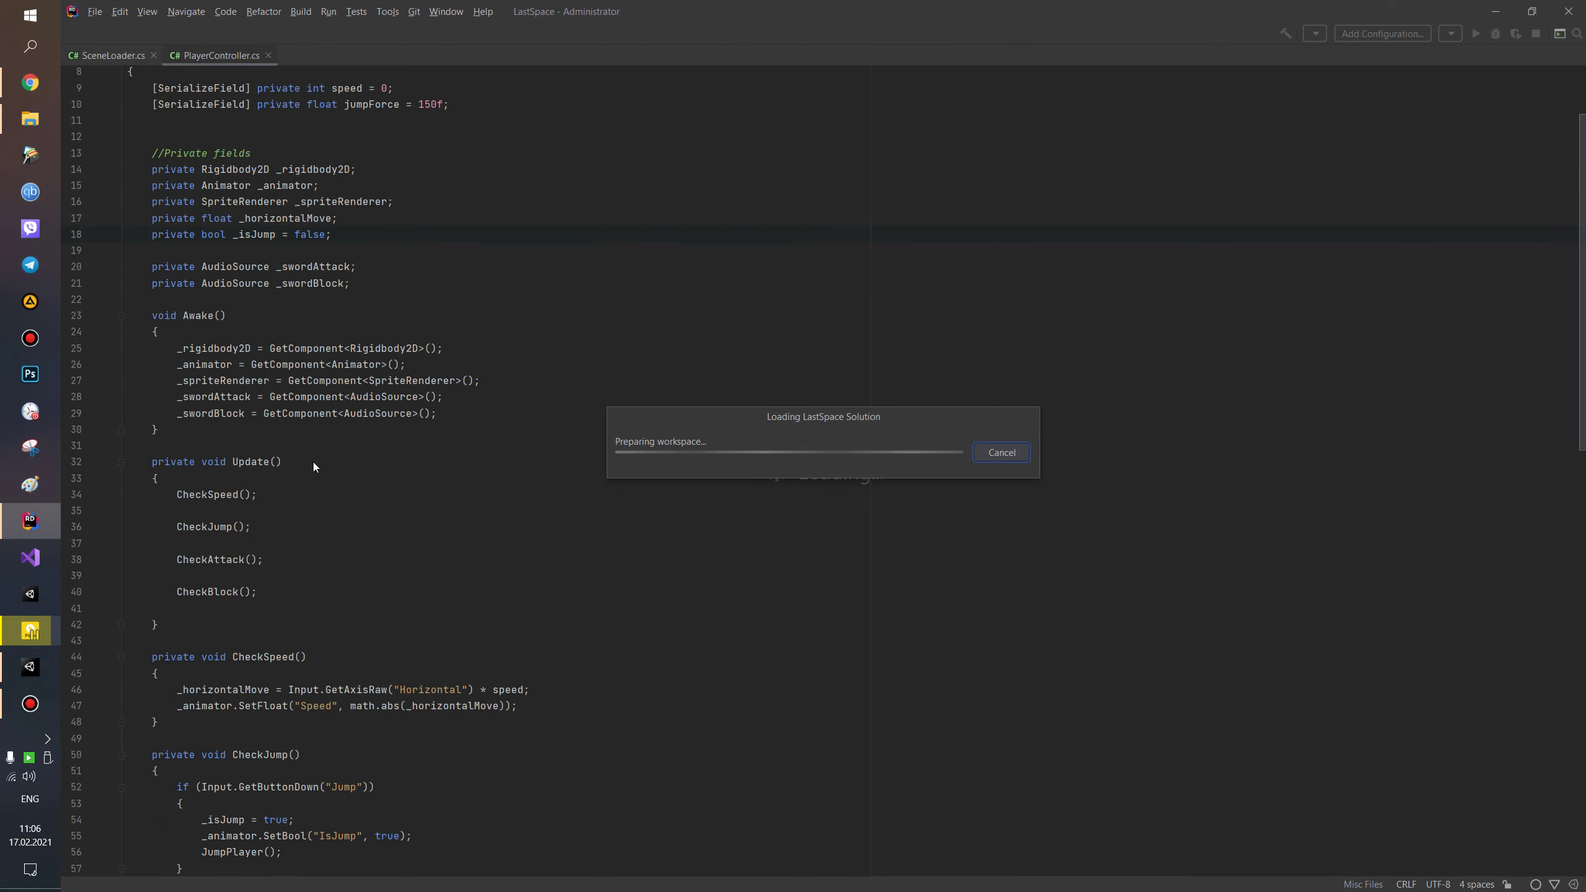
Read through PlayerController's Update code, examining the Fire1 check and _swordAttack.Play() call.
left_click(257, 495)
scroll(256, 495, "down", 2)
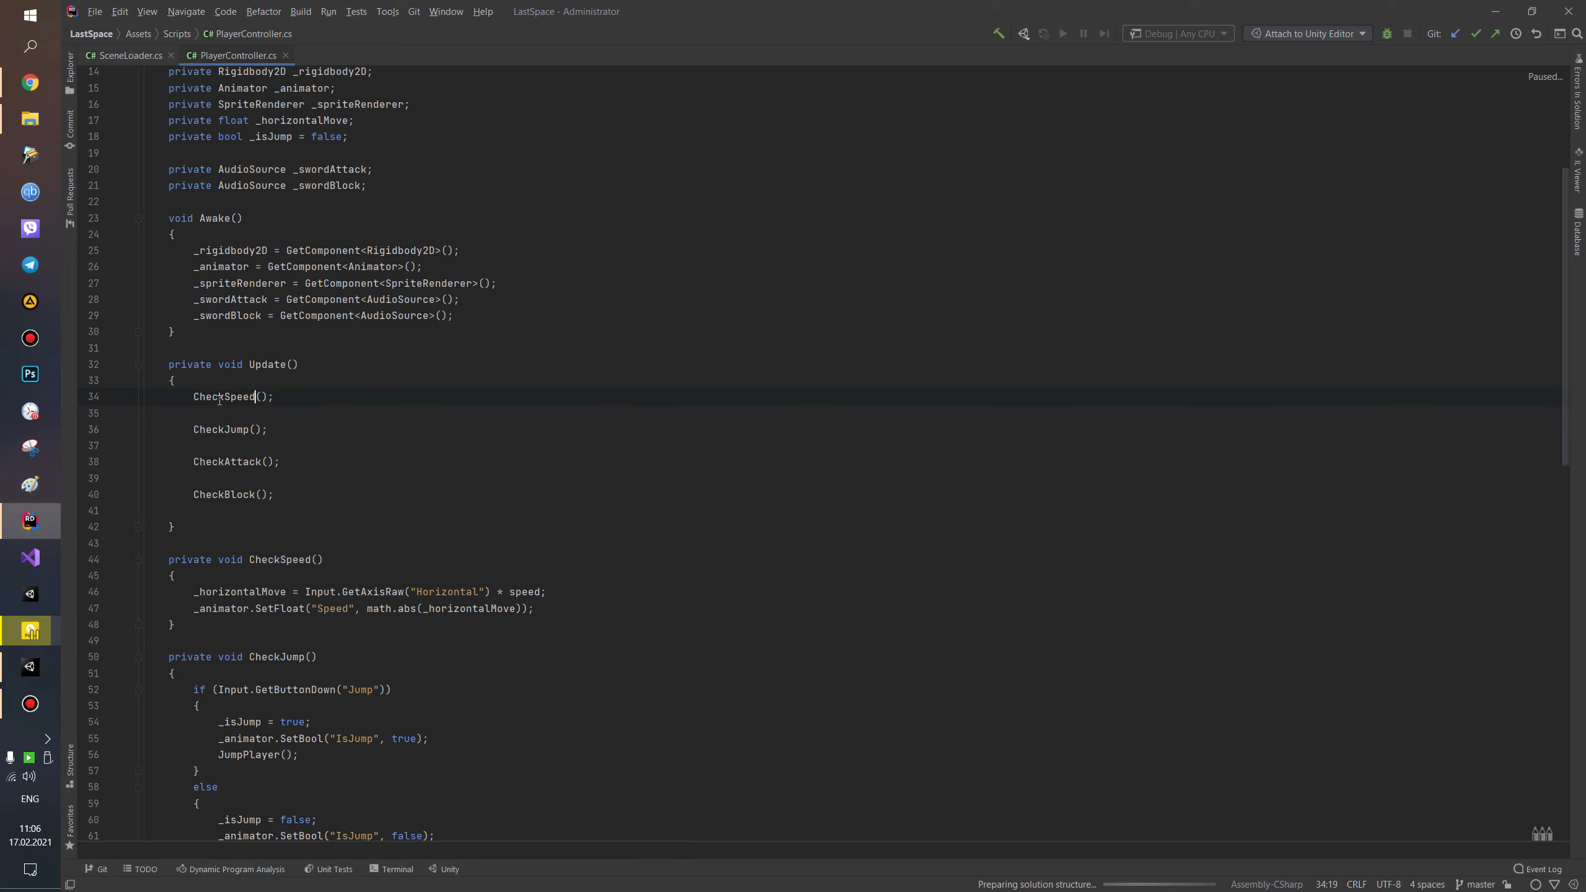
scroll(243, 431, "down", 2)
scroll(261, 452, "down", 2)
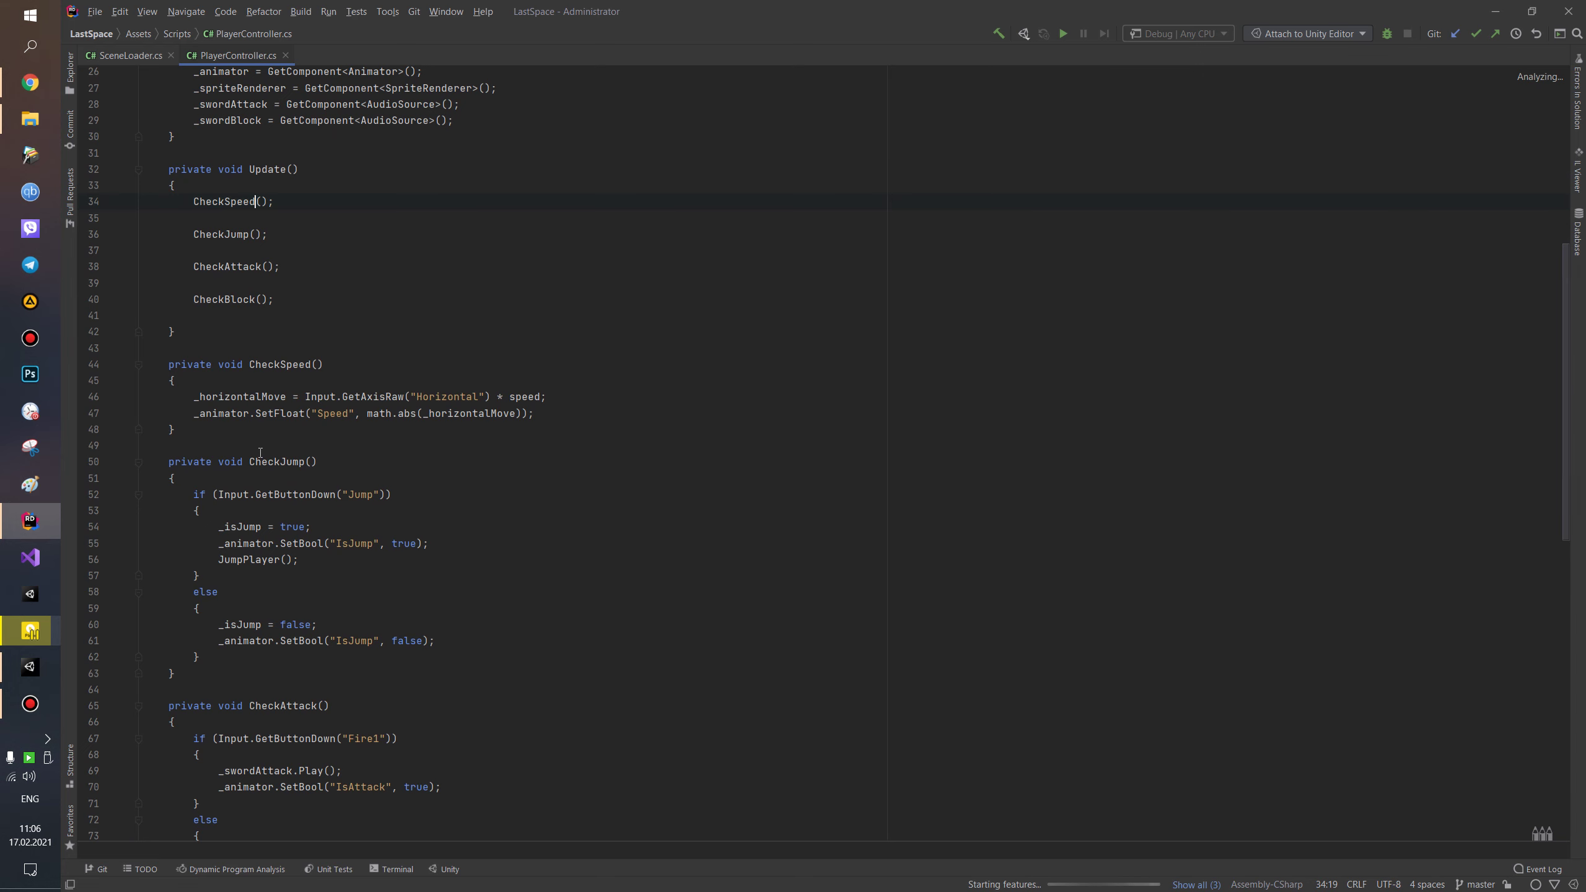
scroll(281, 475, "down", 2)
scroll(324, 531, "down", 1)
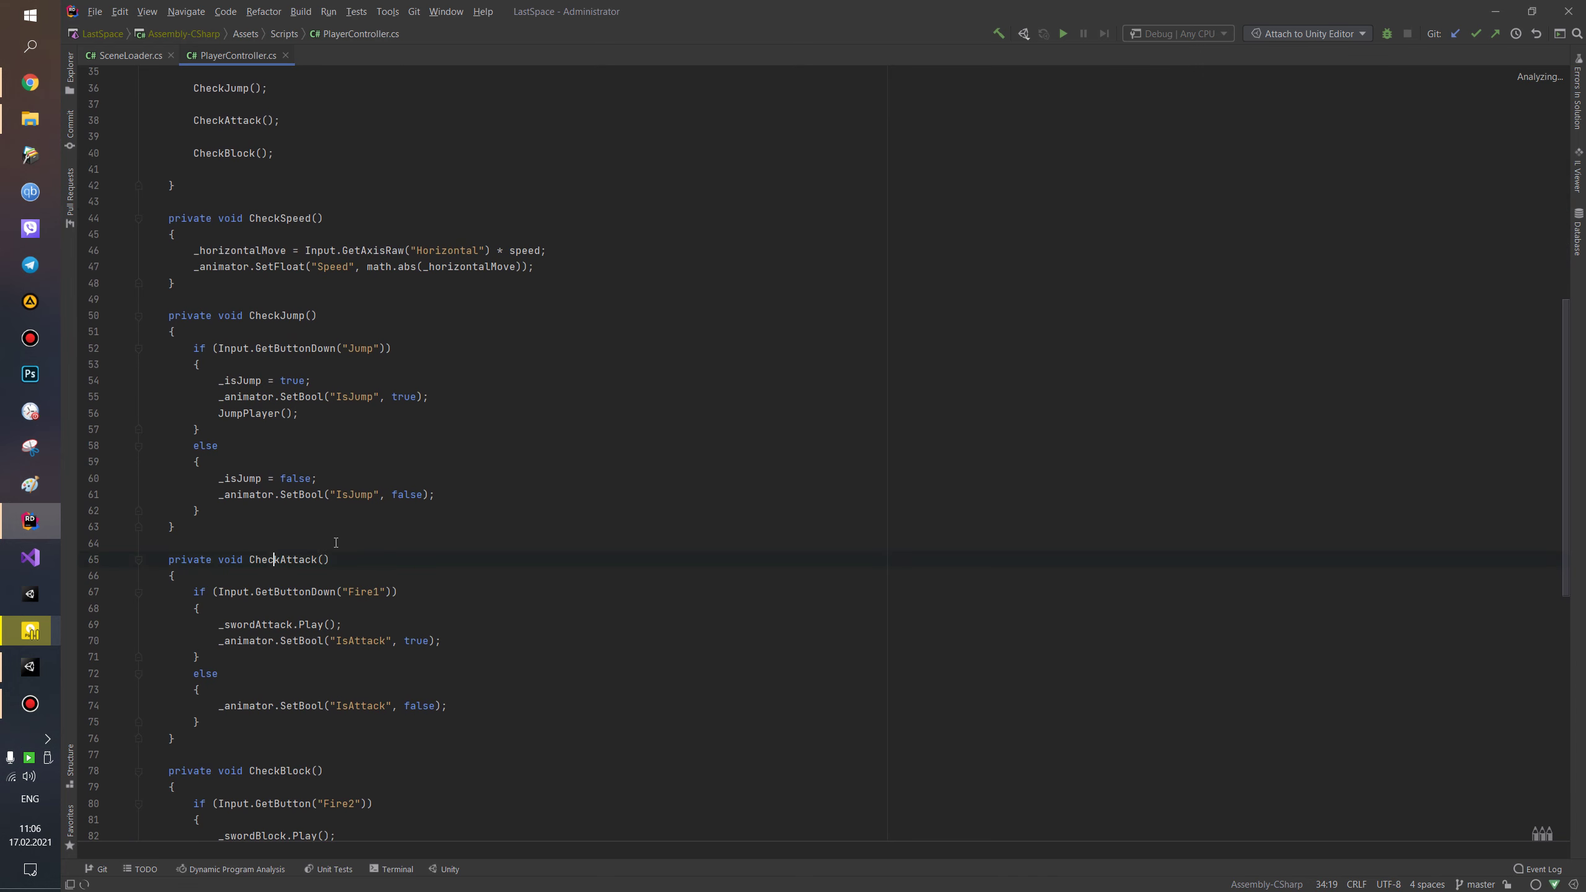
scroll(336, 542, "down", 3)
left_click_drag(251, 495, 486, 500)
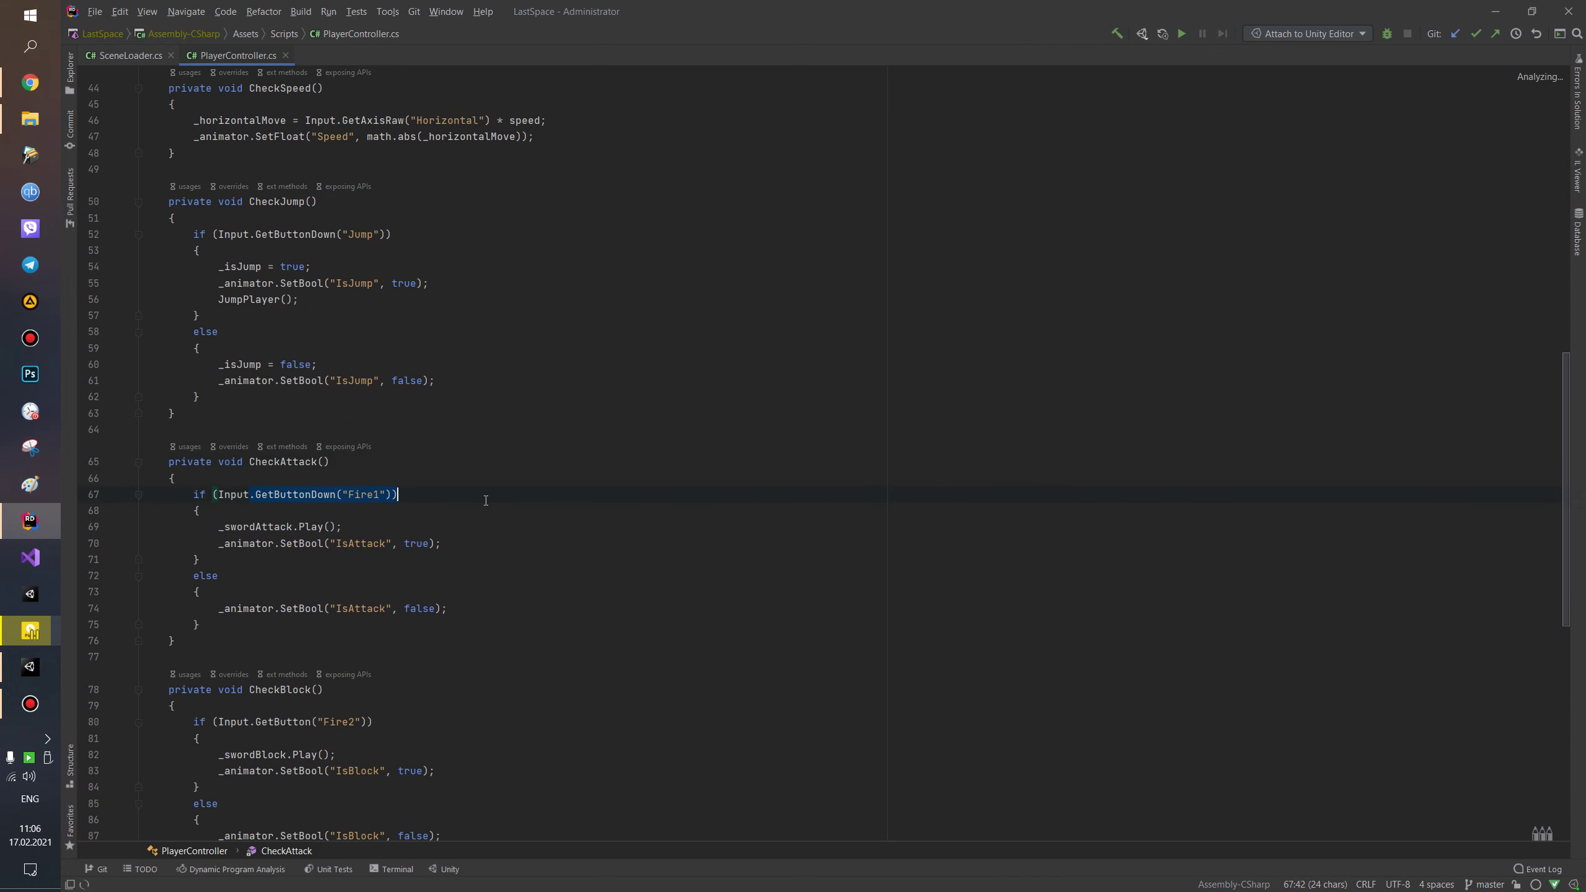
left_click(486, 500)
scroll(312, 475, "down", 2)
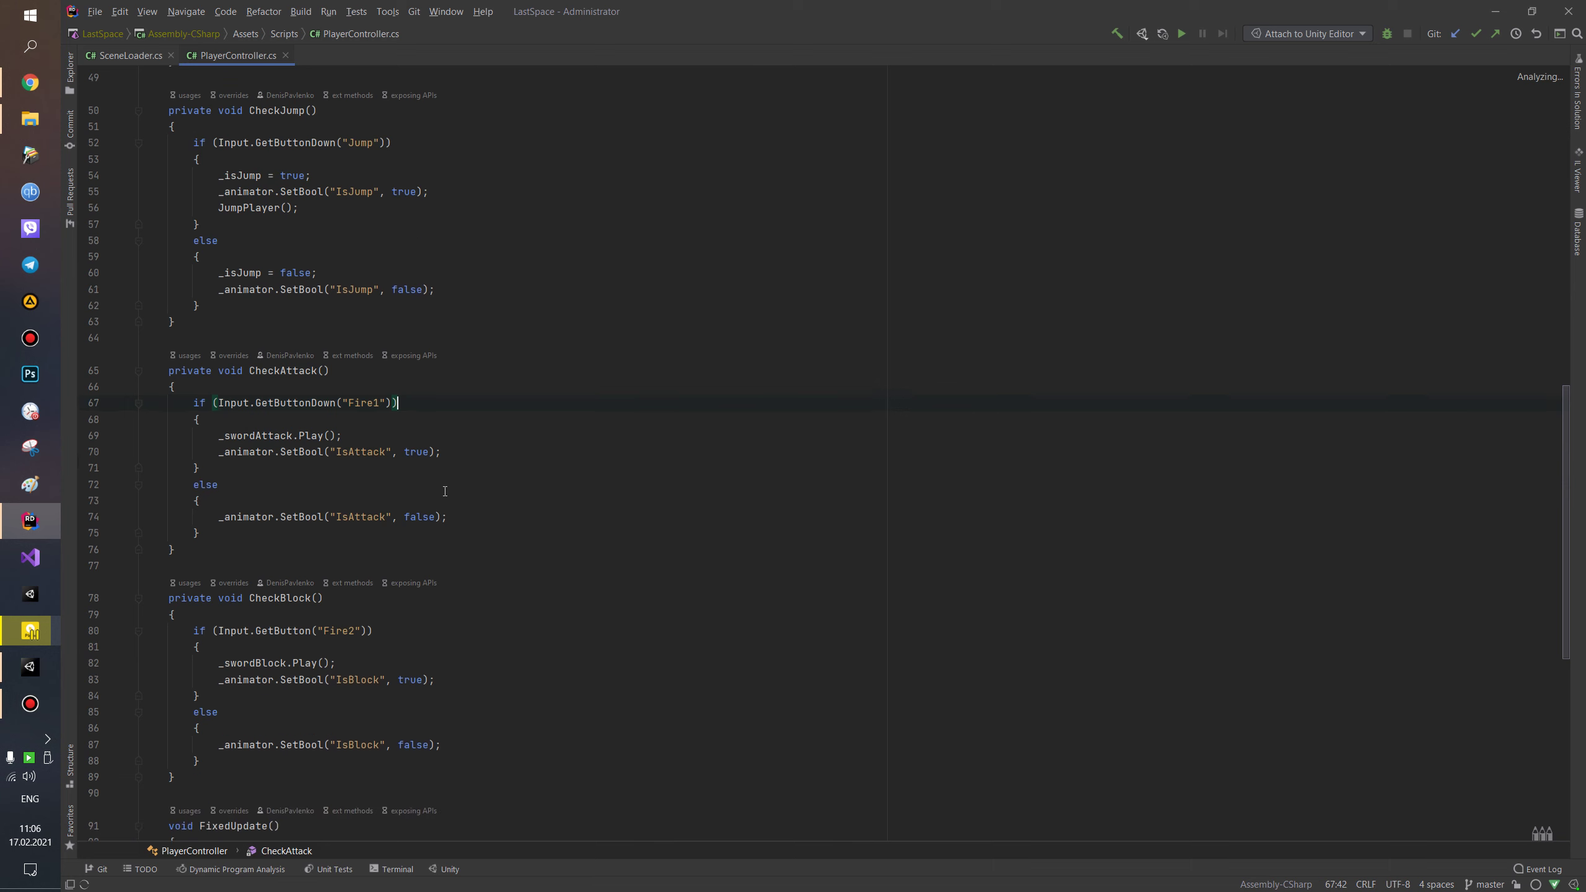
left_click(222, 447)
key("shift+End")
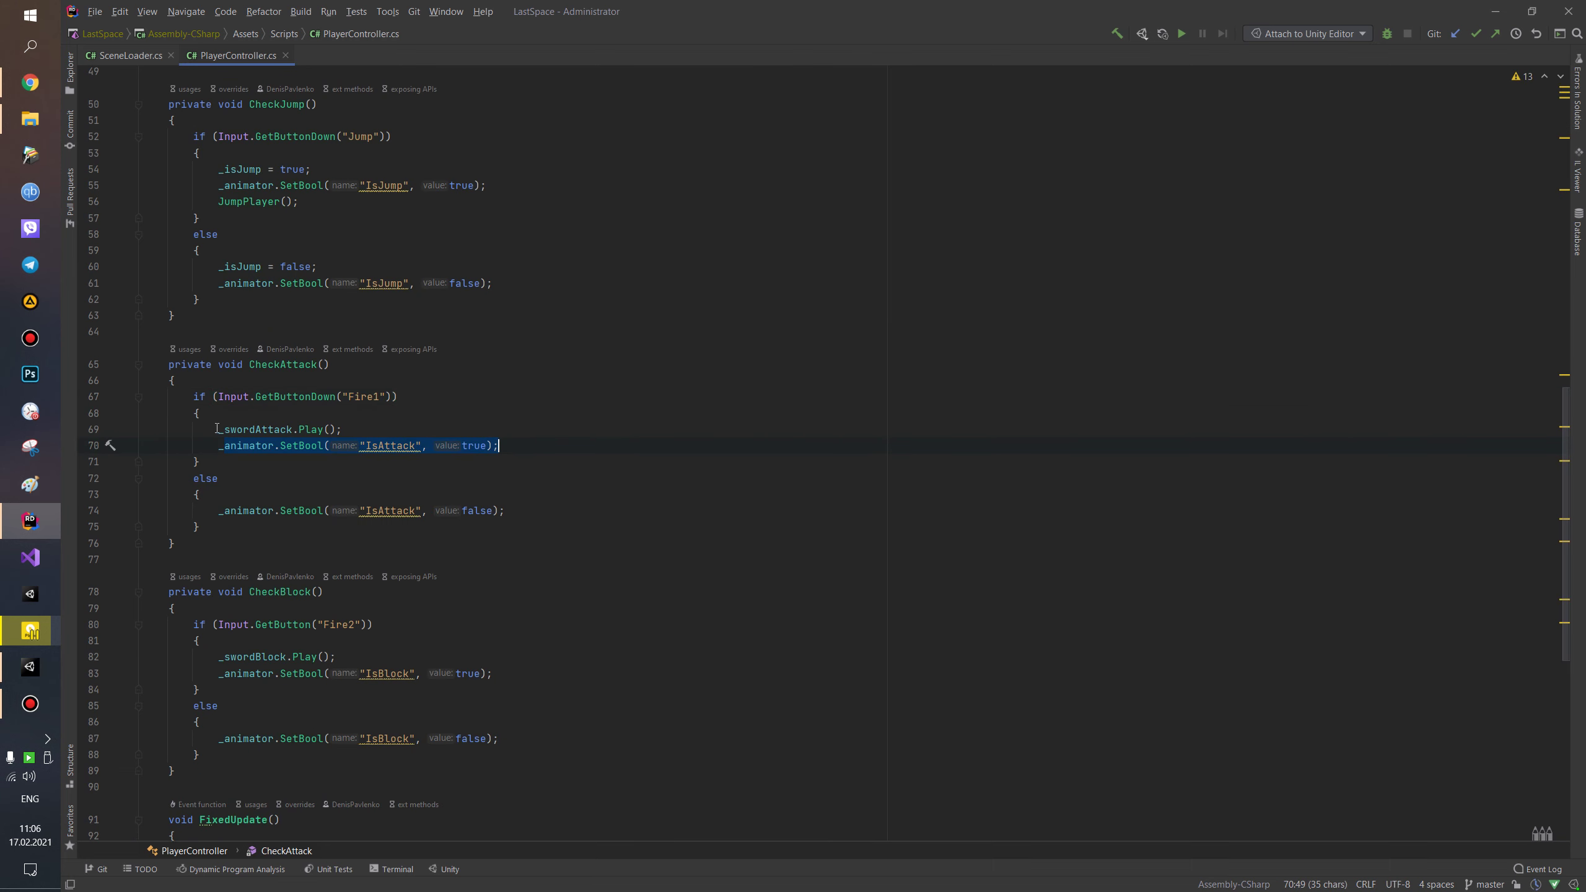
left_click_drag(218, 429, 342, 430)
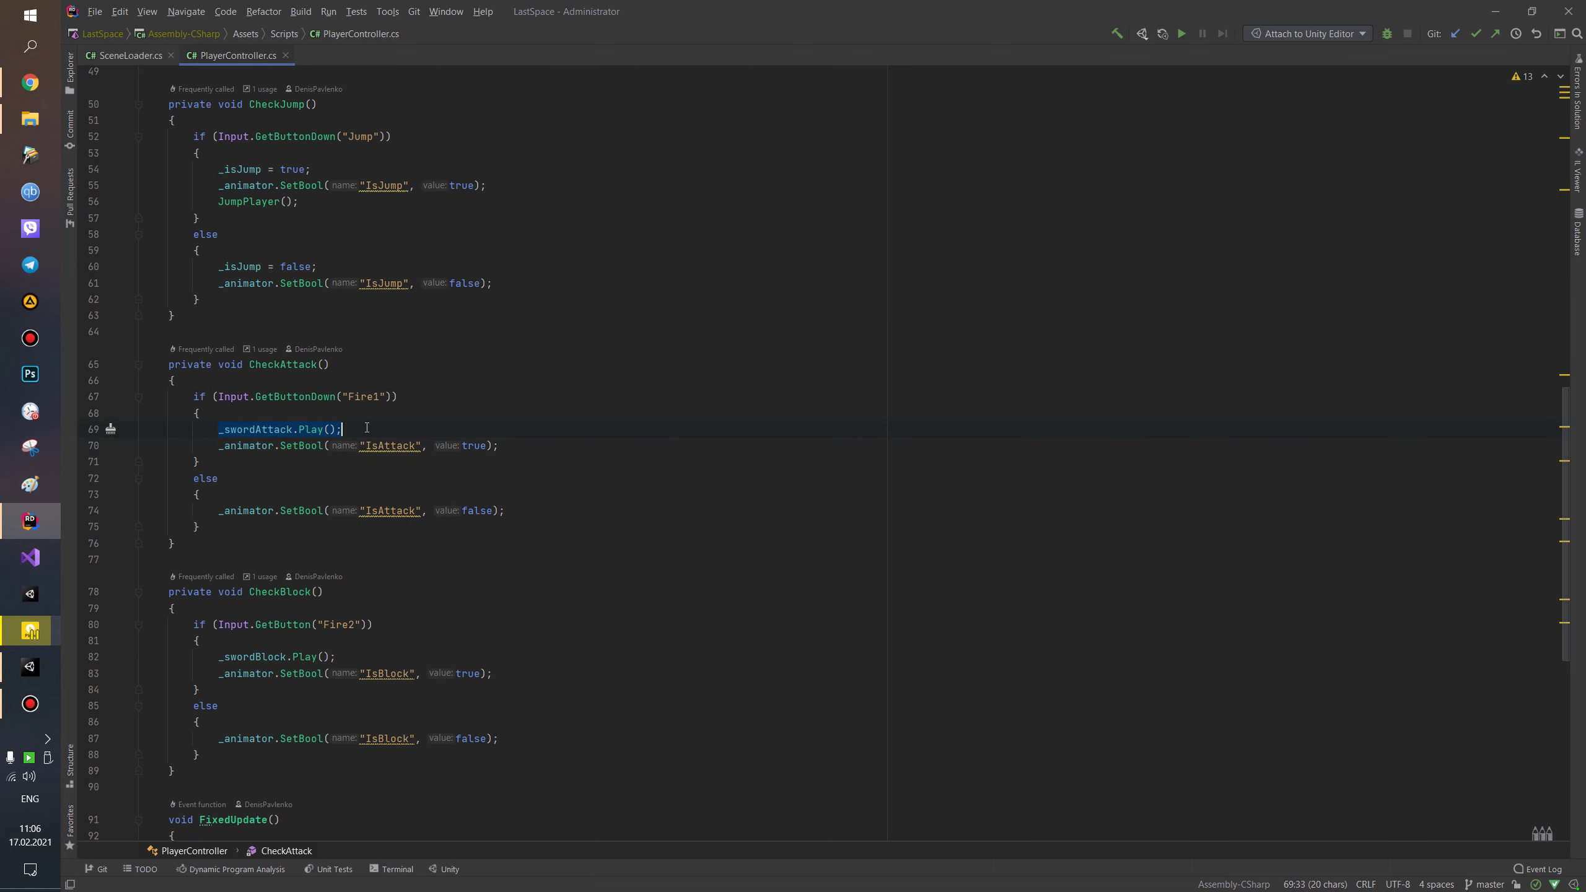
Delete the _swordBlock.Play() line from the CheckBlock method.
left_click(356, 654)
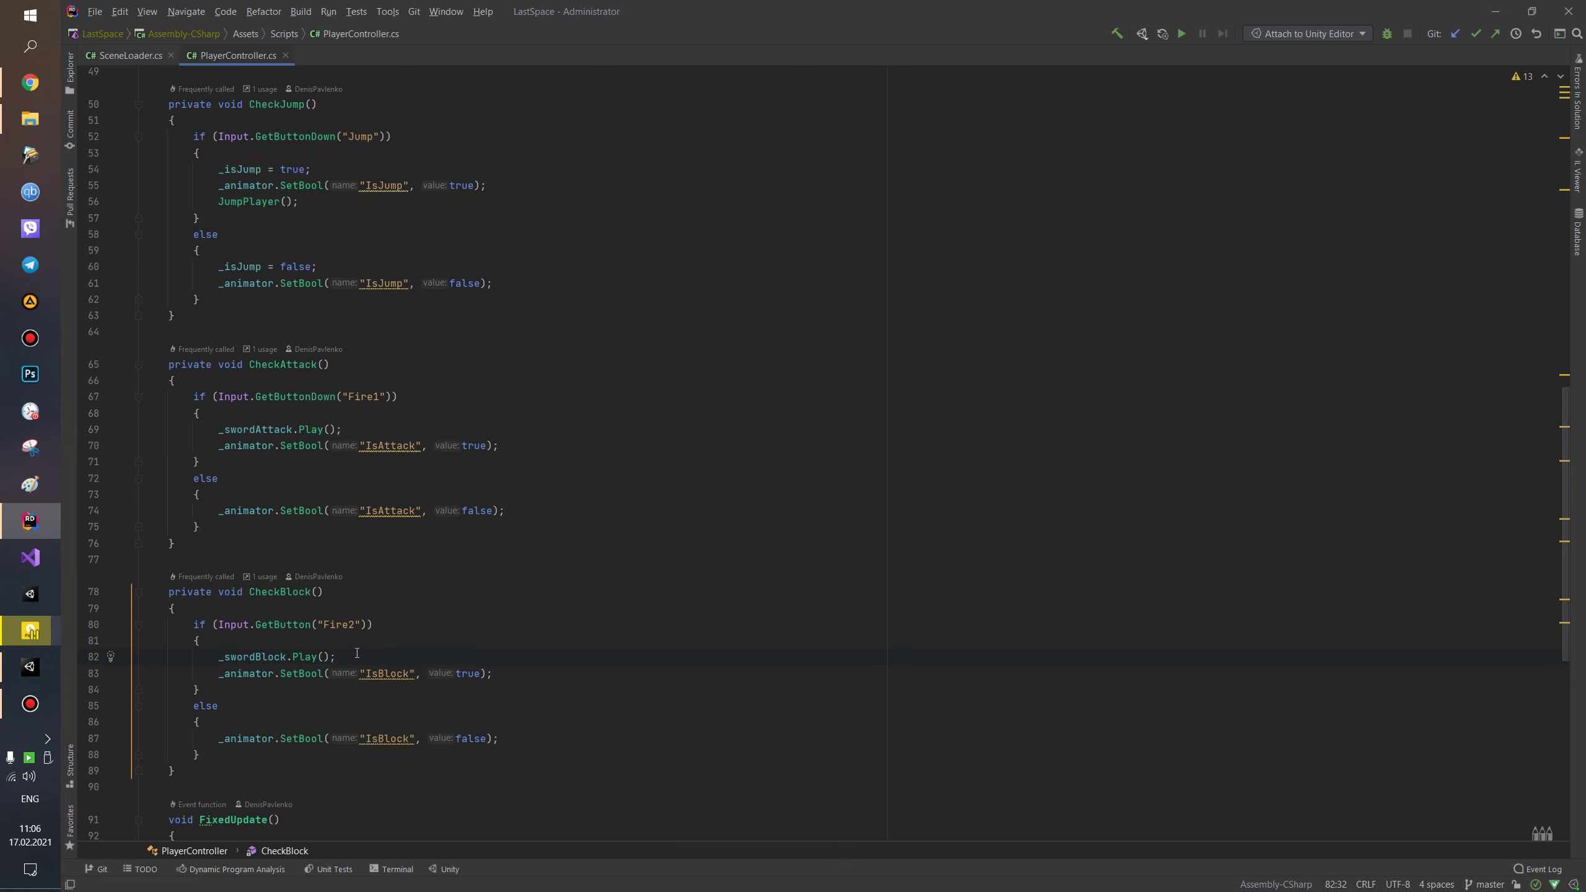
key("ctrl+x")
scroll(375, 625, "up", 15)
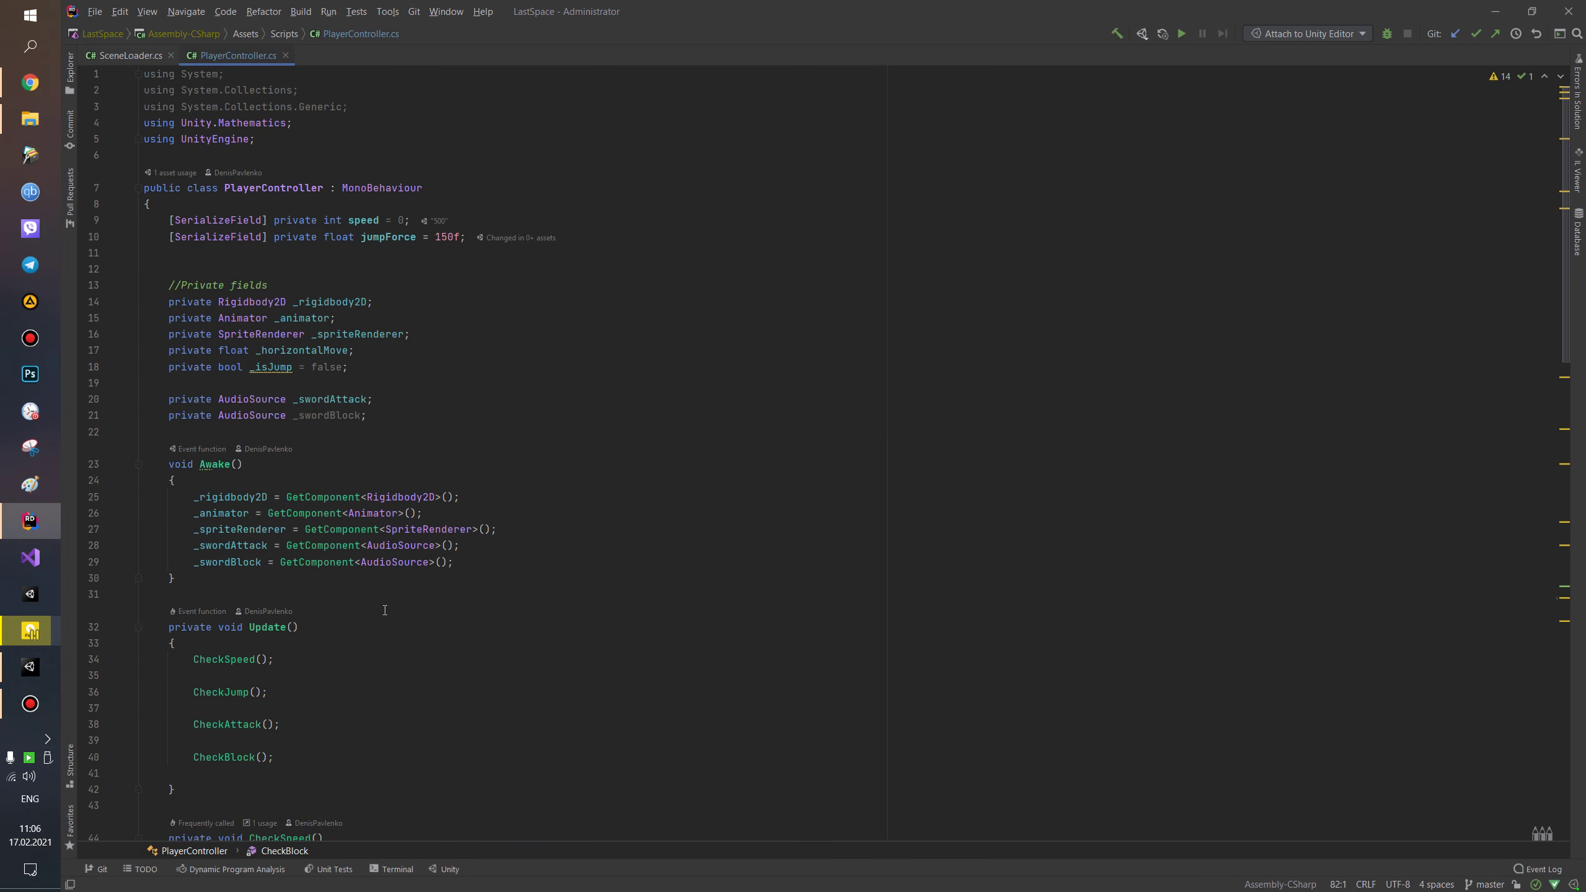
Delete the _swordBlock field declaration and its GetComponent<AudioSource>() assignment in Awake.
left_click(375, 416)
key("ctrl+x")
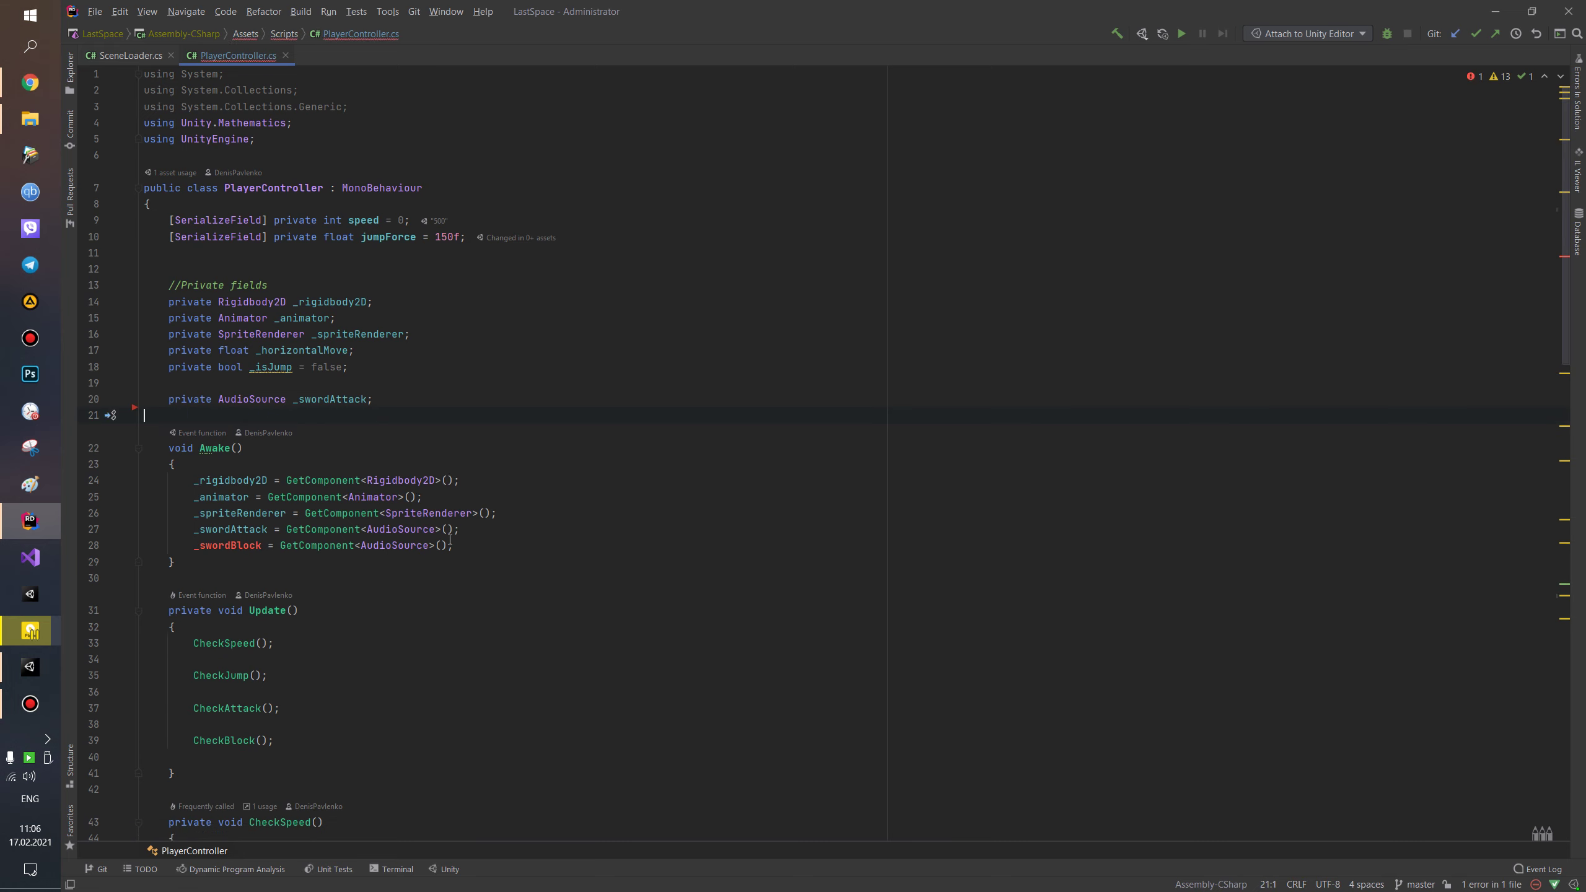
left_click(476, 545)
key("ctrl+x")
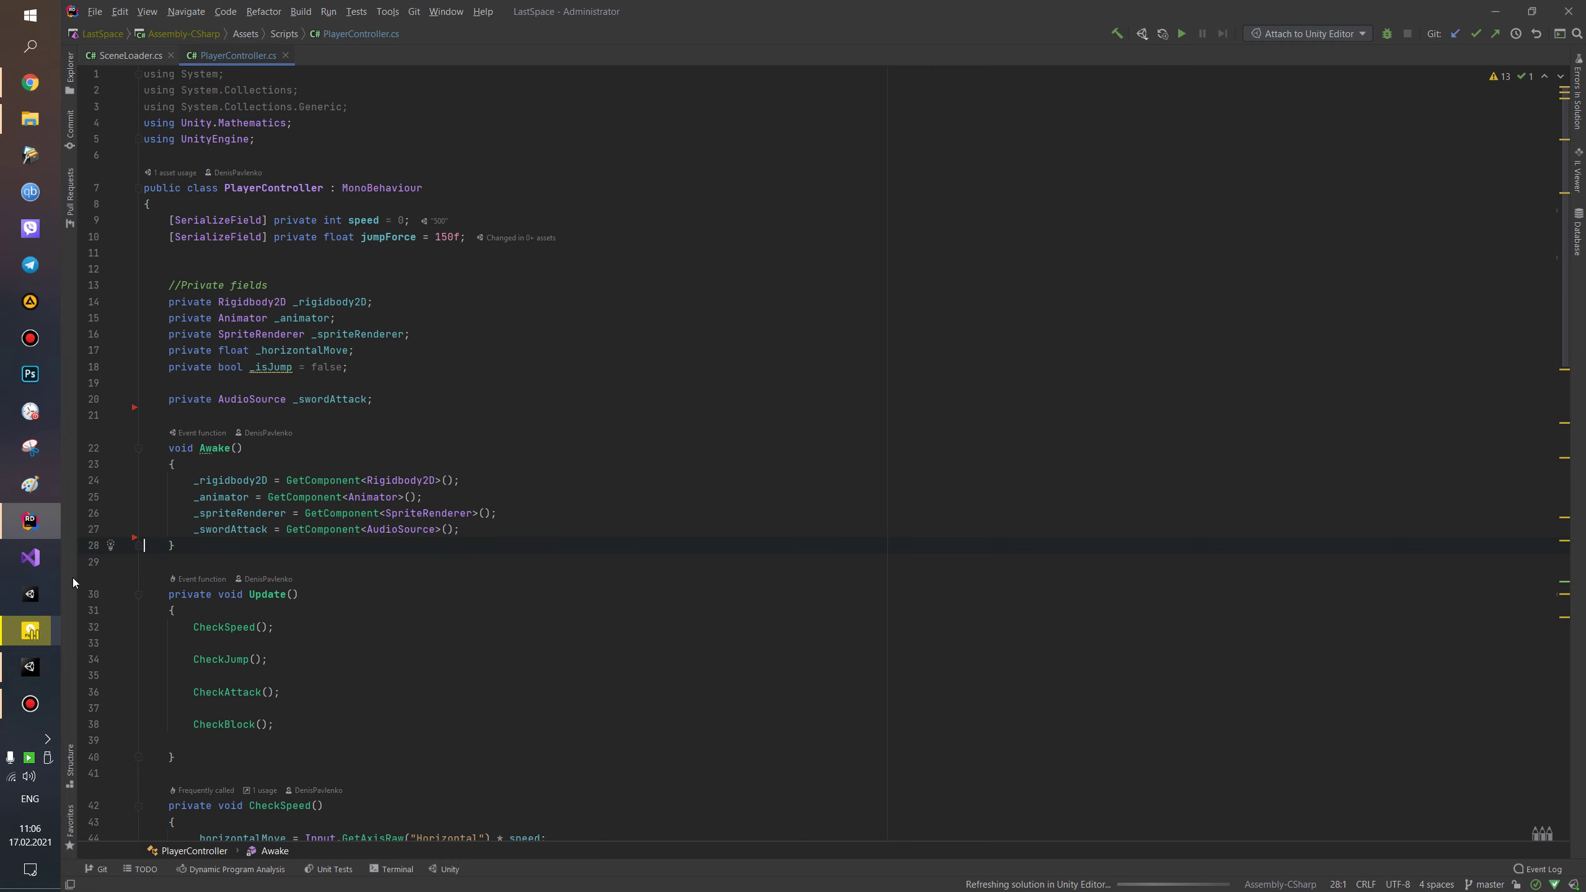
left_click(32, 669)
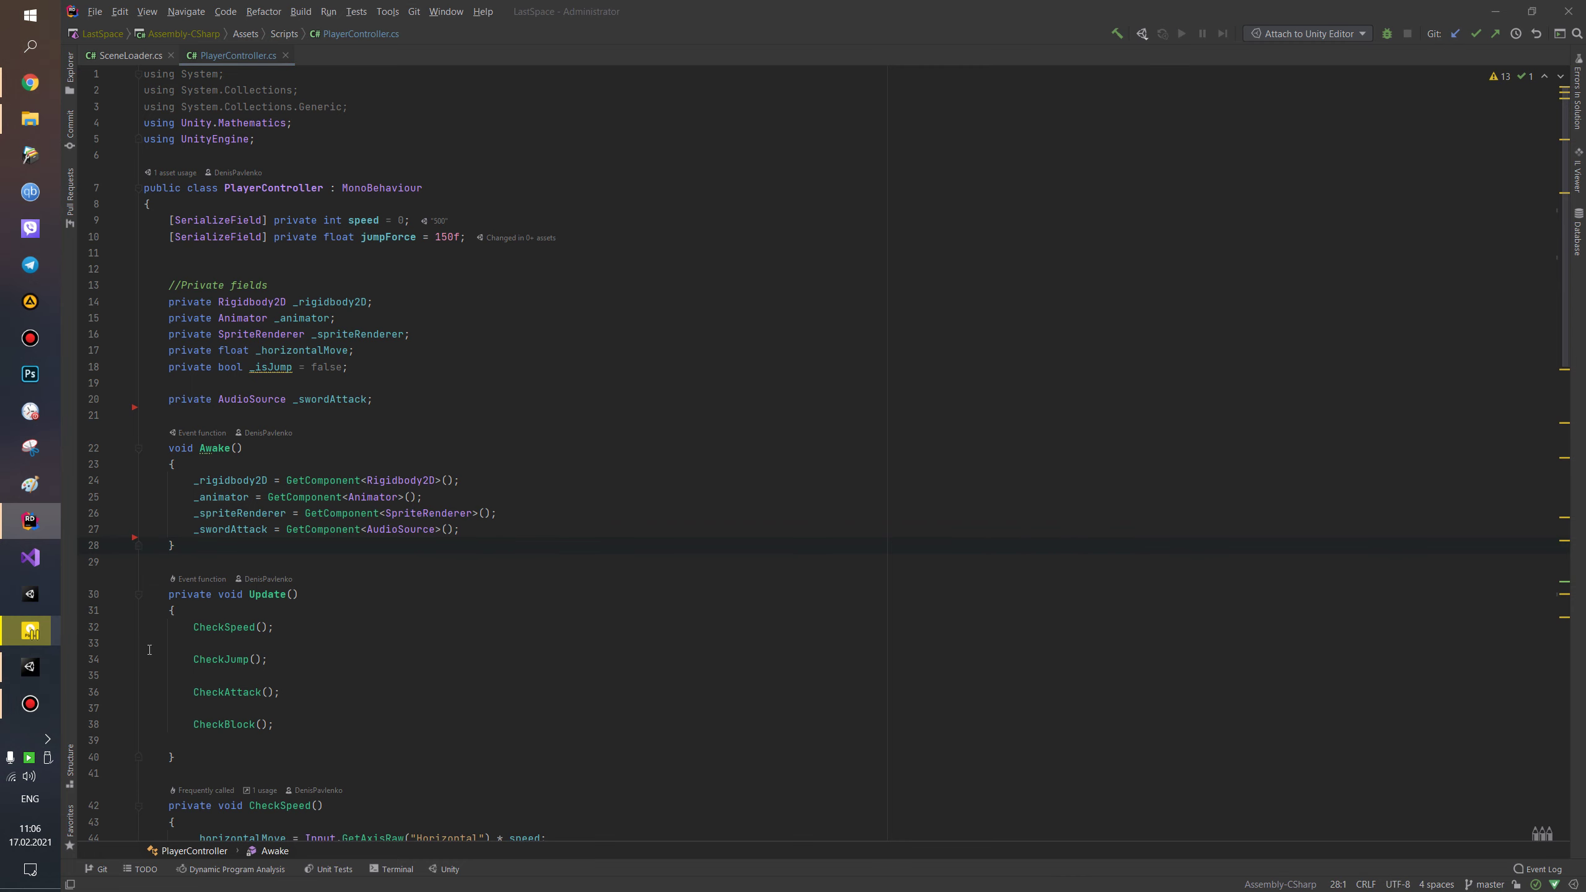
Inspect the SwordAttack clip in Assets/SwordSoundPack, then open the Animations folder.
left_click(216, 645)
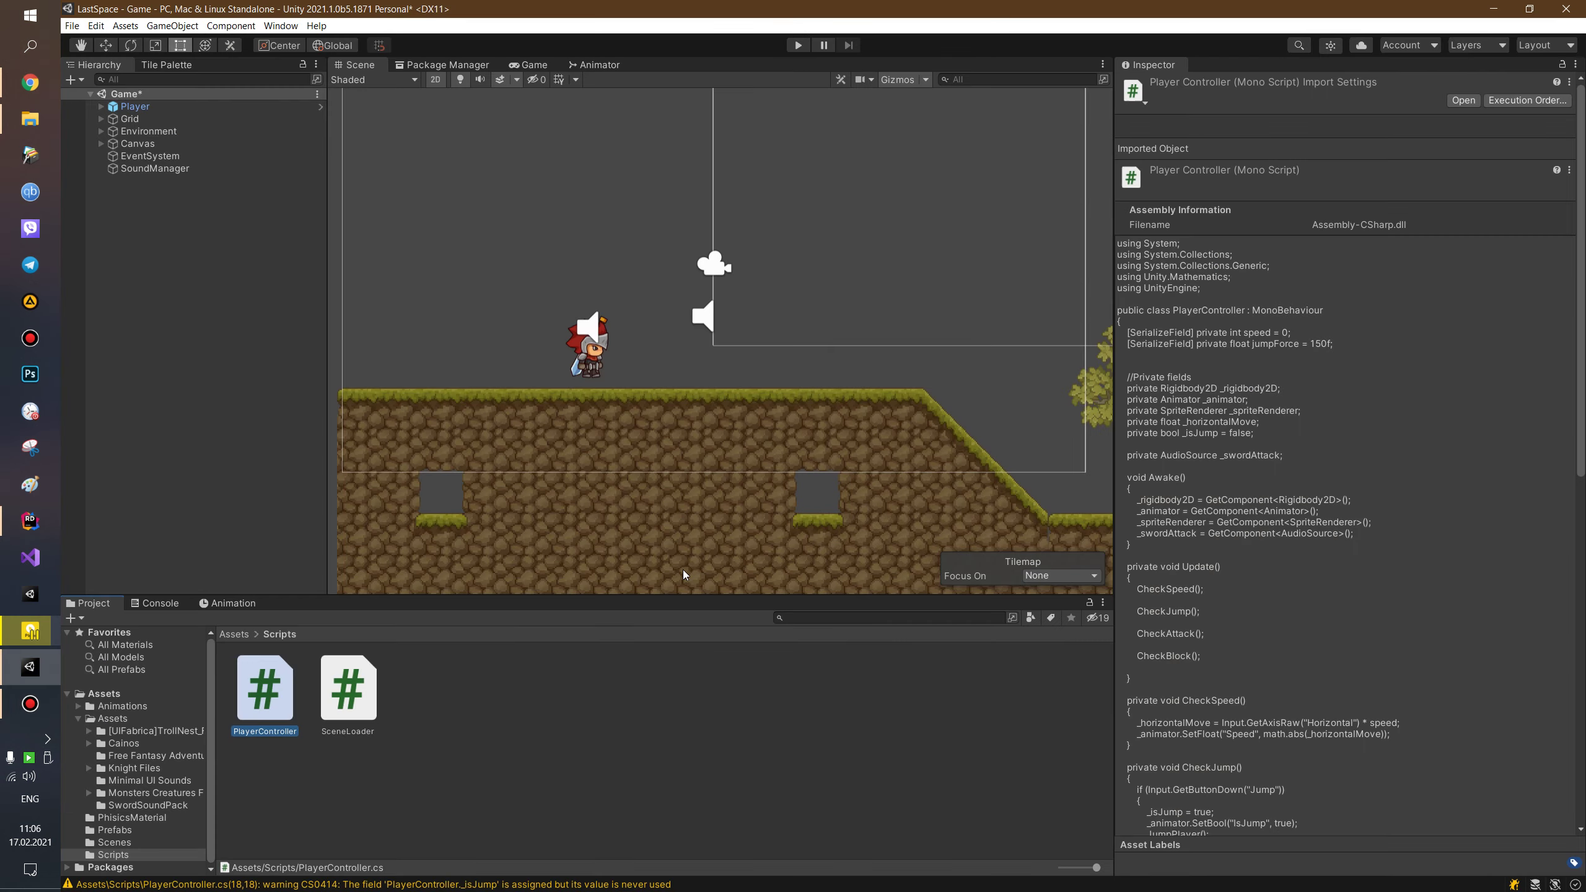
left_click(236, 634)
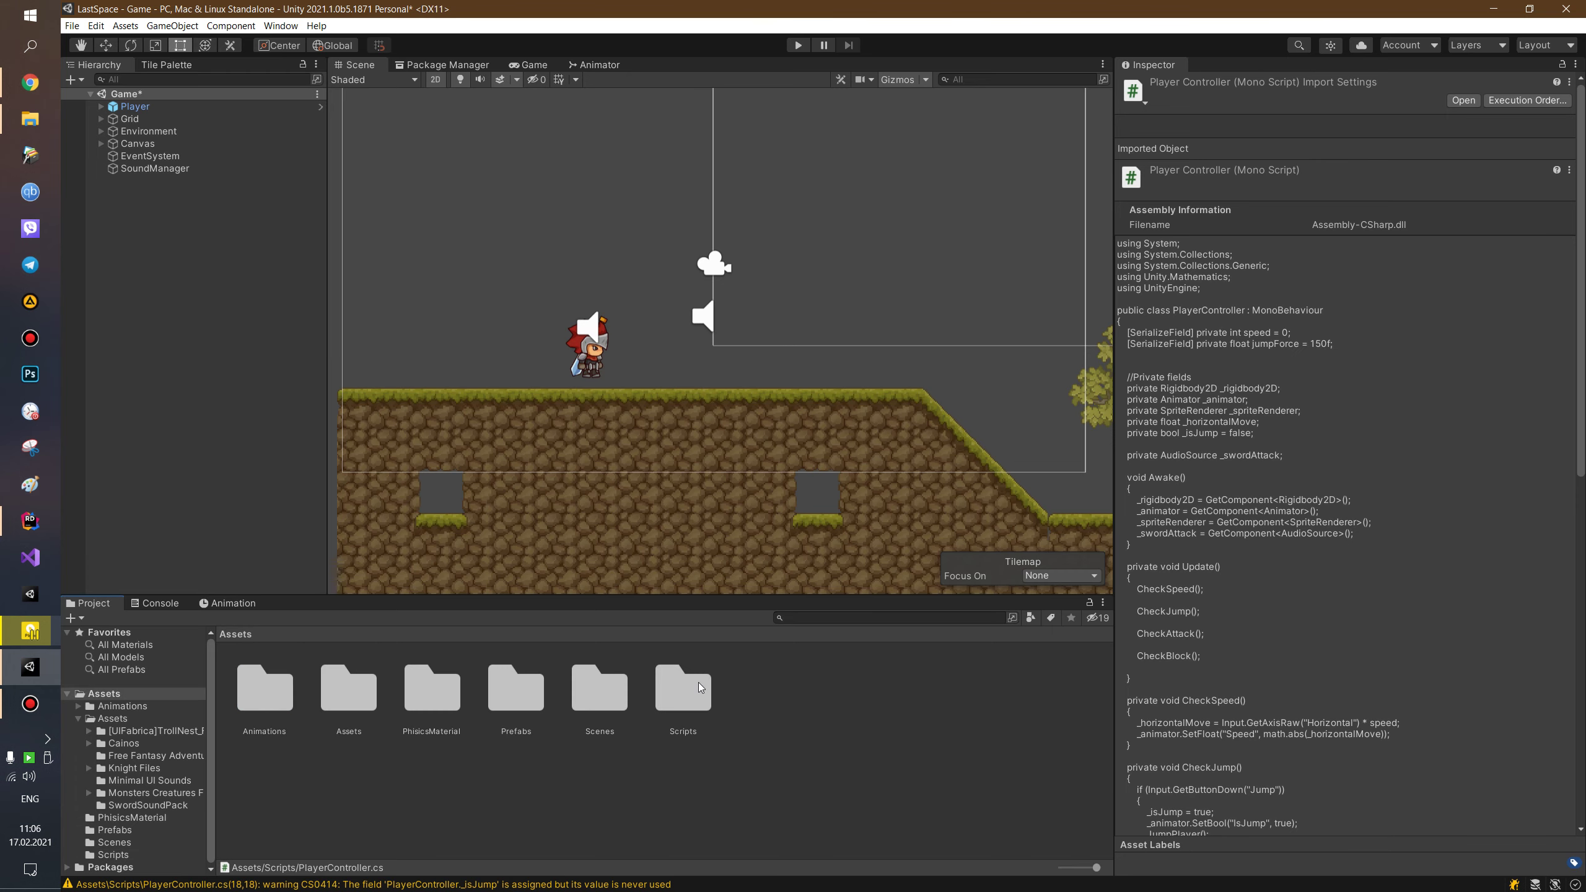
double_click(345, 692)
double_click(747, 707)
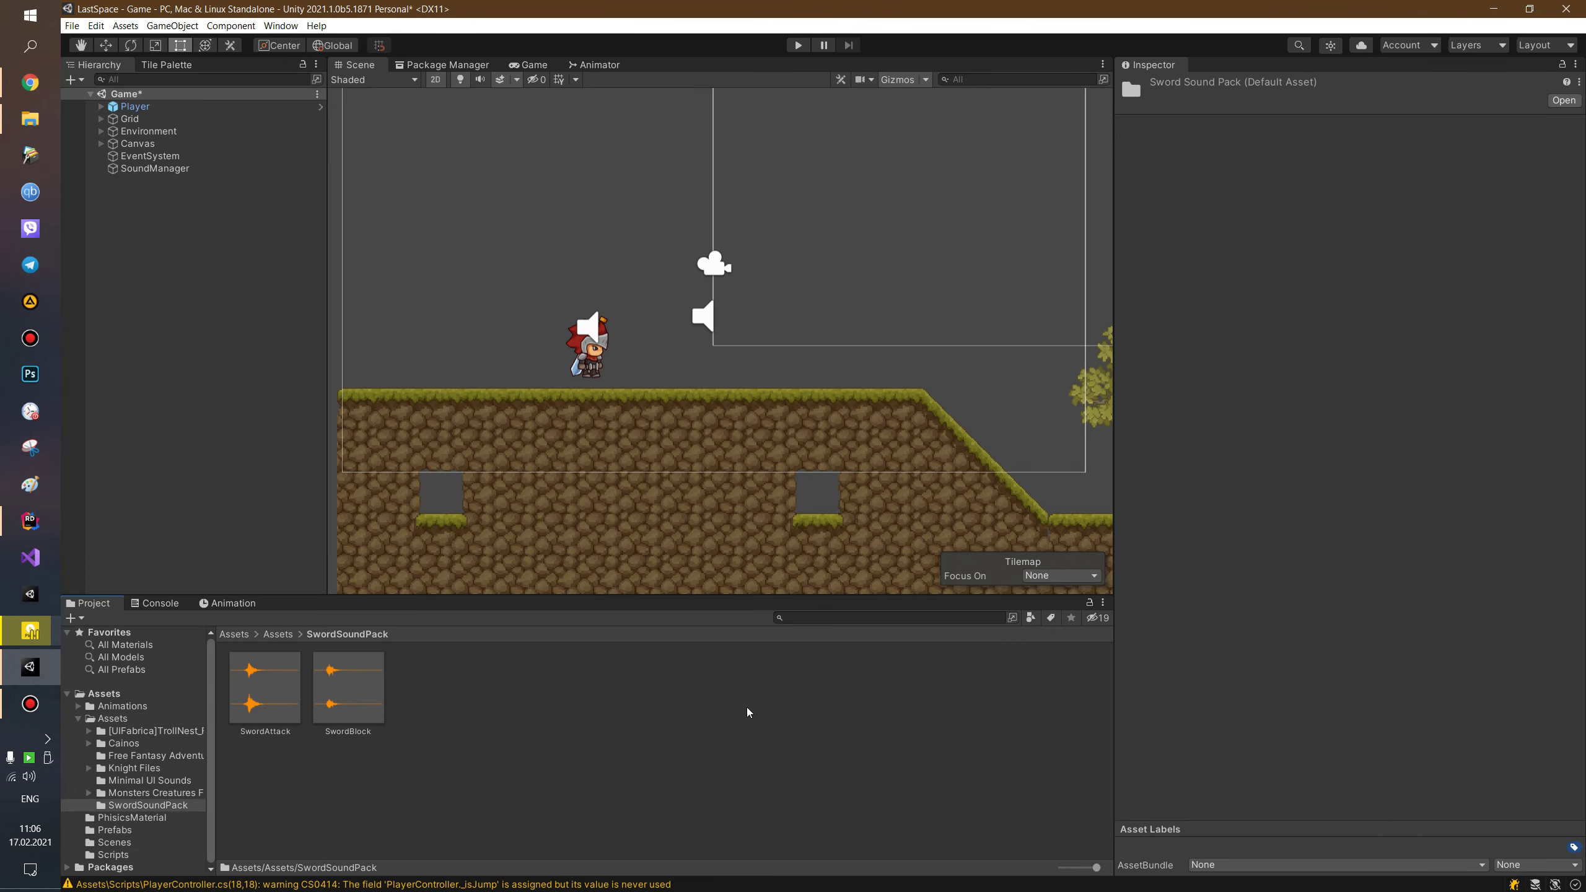
left_click(291, 696)
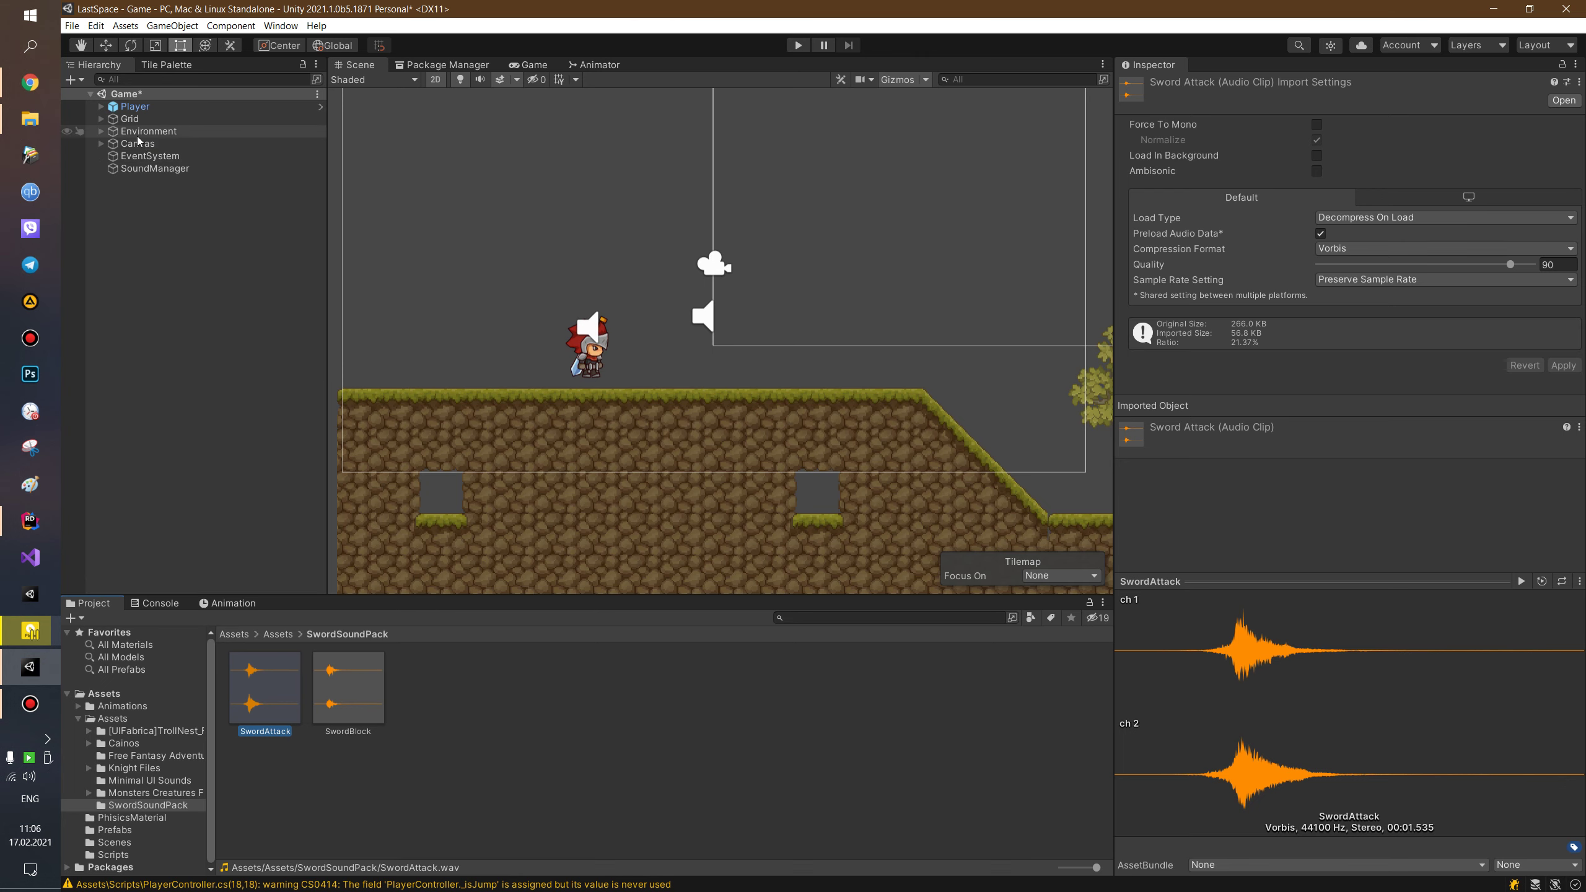
left_click(234, 634)
double_click(275, 707)
Open the PlayerAttack clip, play its preview, and expand its Sprite keyframes in the timeline.
double_click(352, 701)
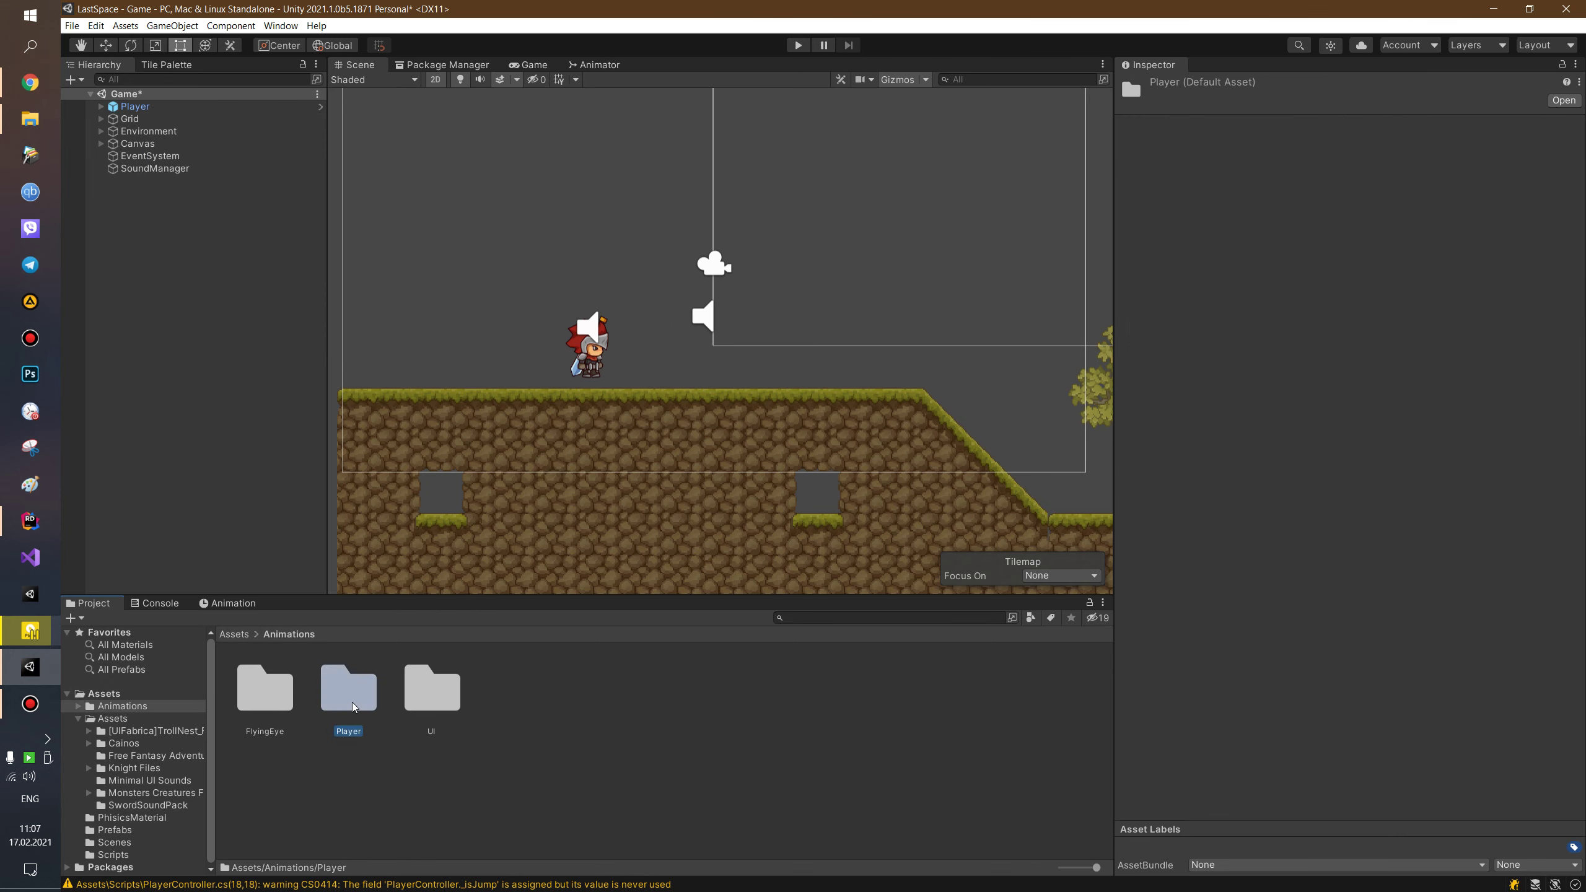
double_click(369, 694)
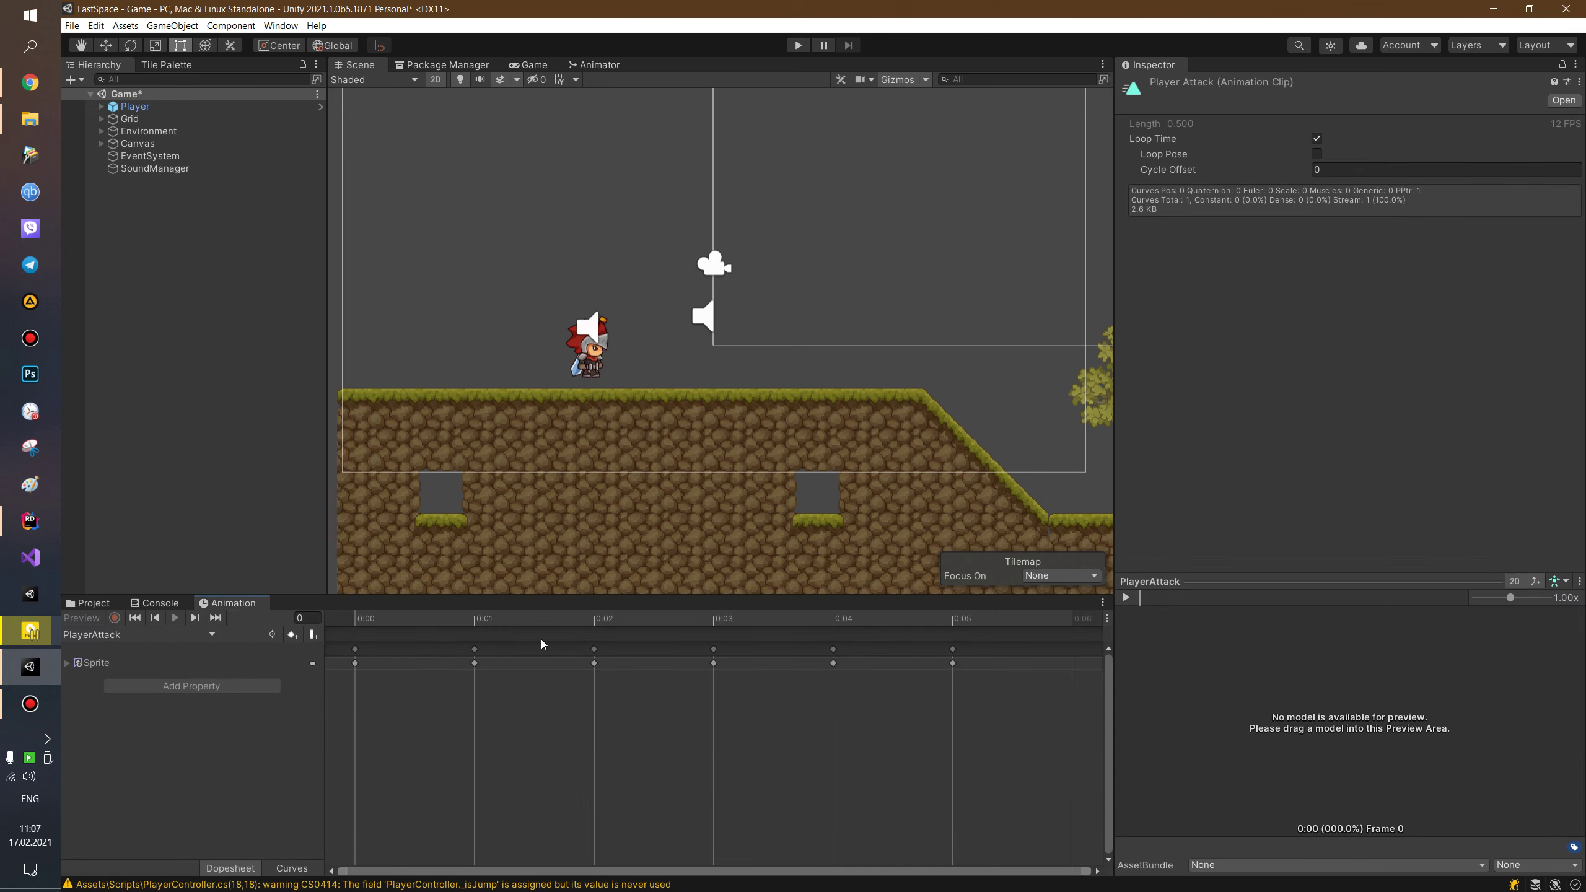
left_click(1127, 598)
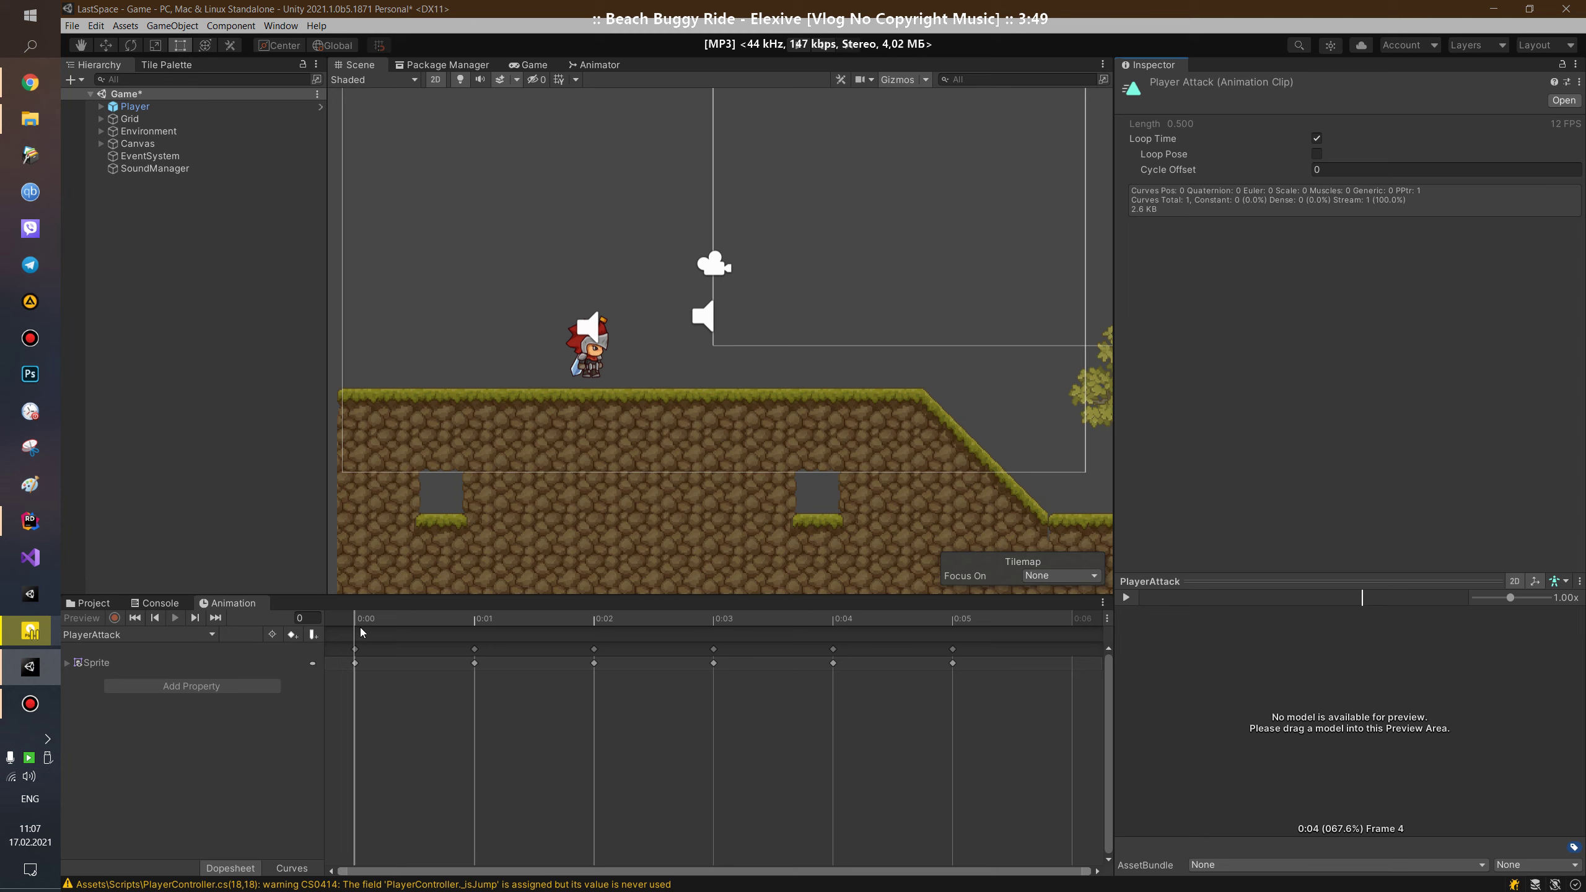
left_click(353, 650)
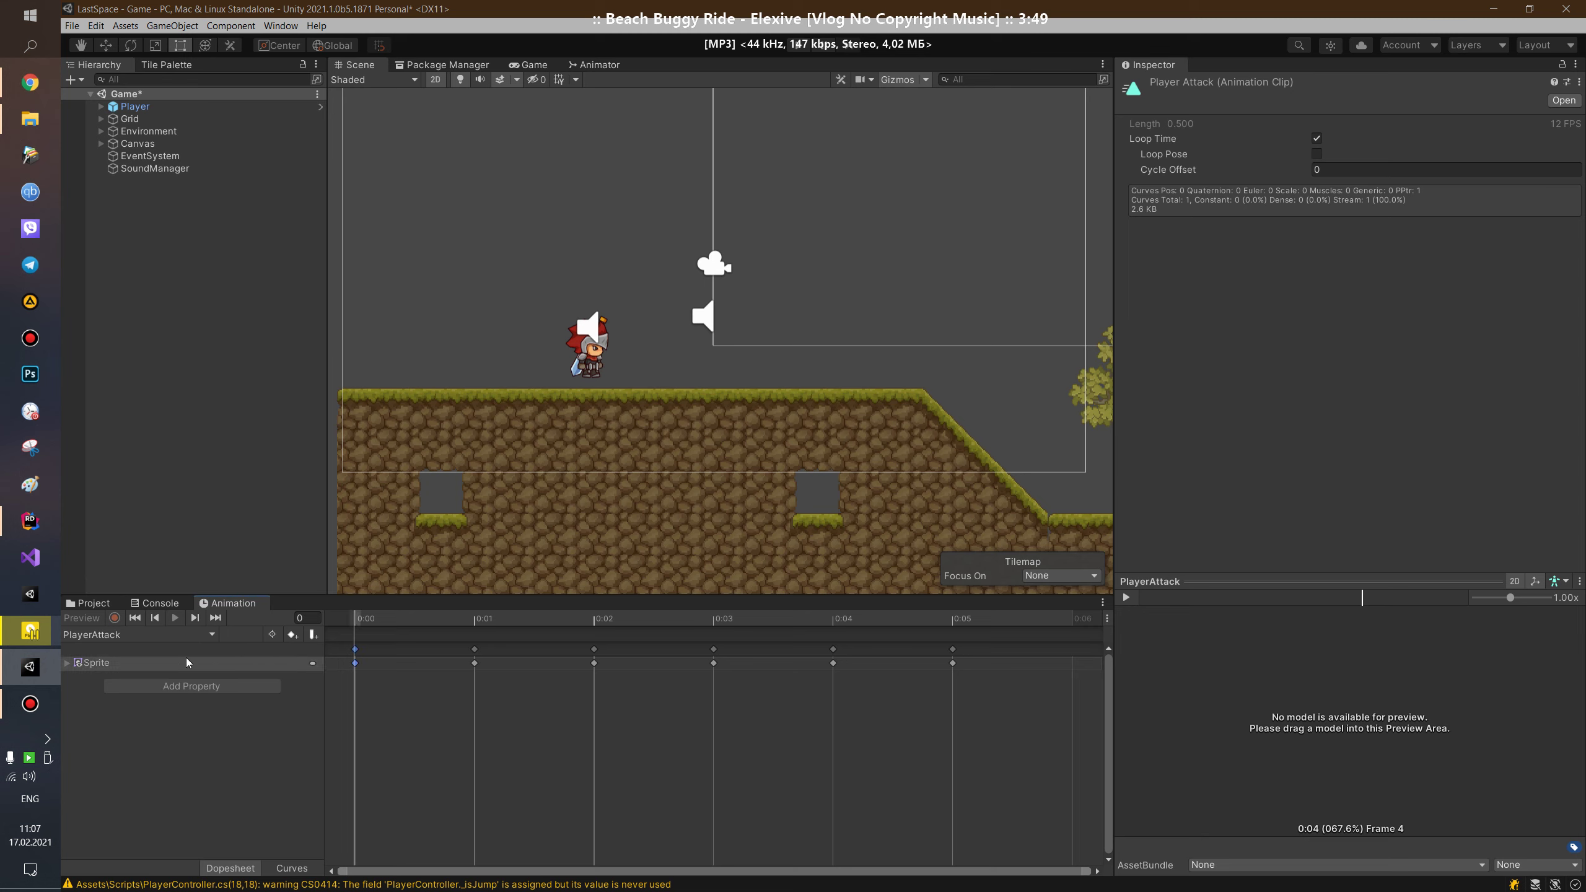
left_click(66, 665)
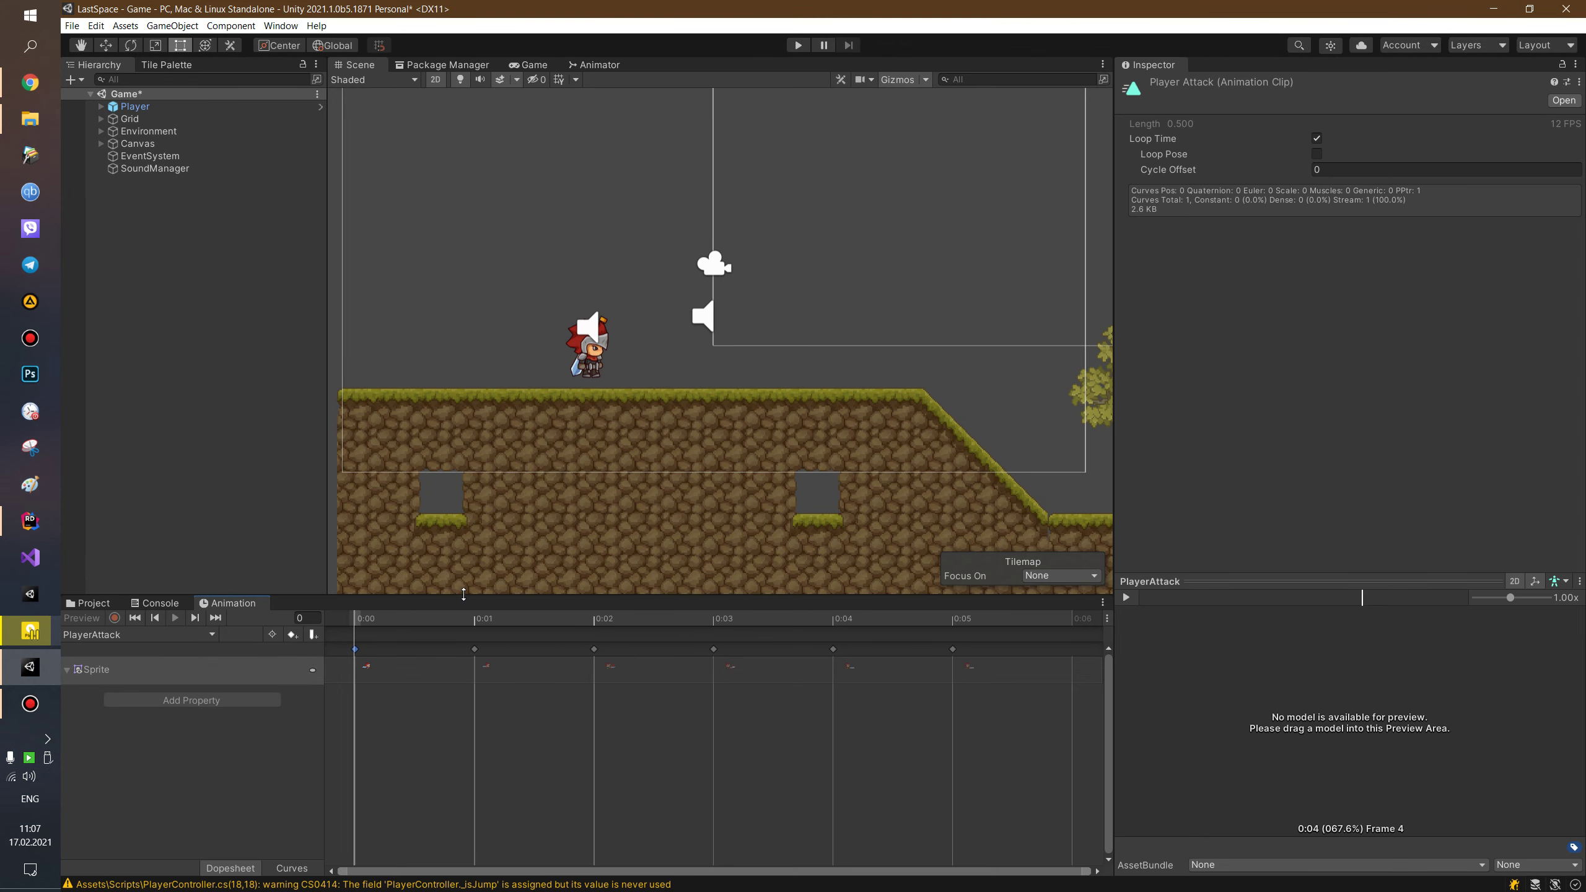
left_click_drag(464, 594, 400, 586)
scroll(424, 675, "down", 1)
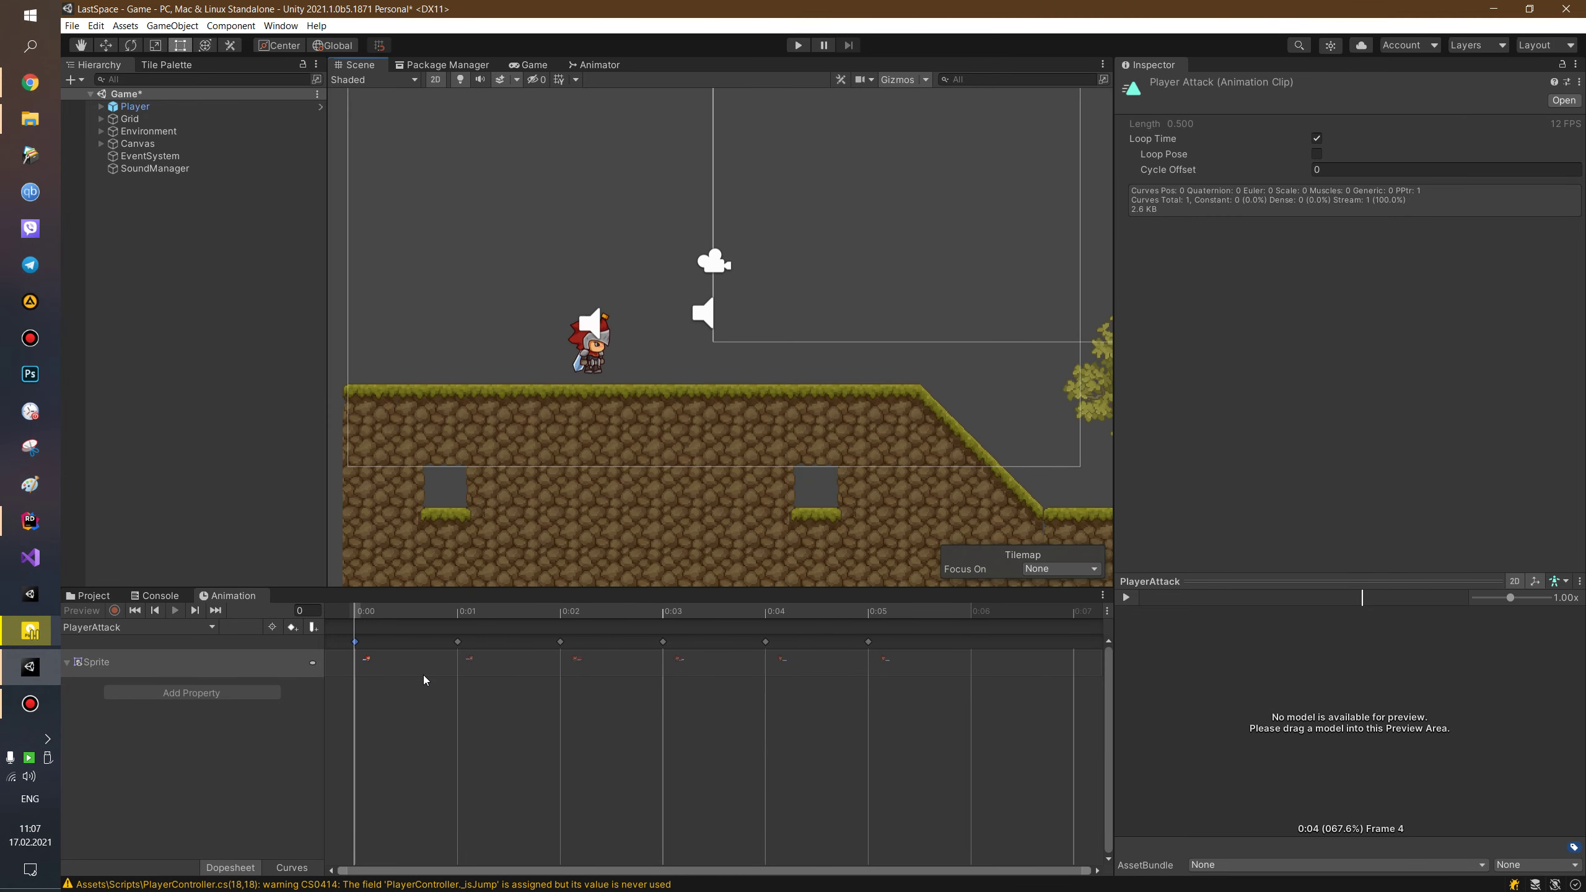
scroll(424, 674, "up", 2)
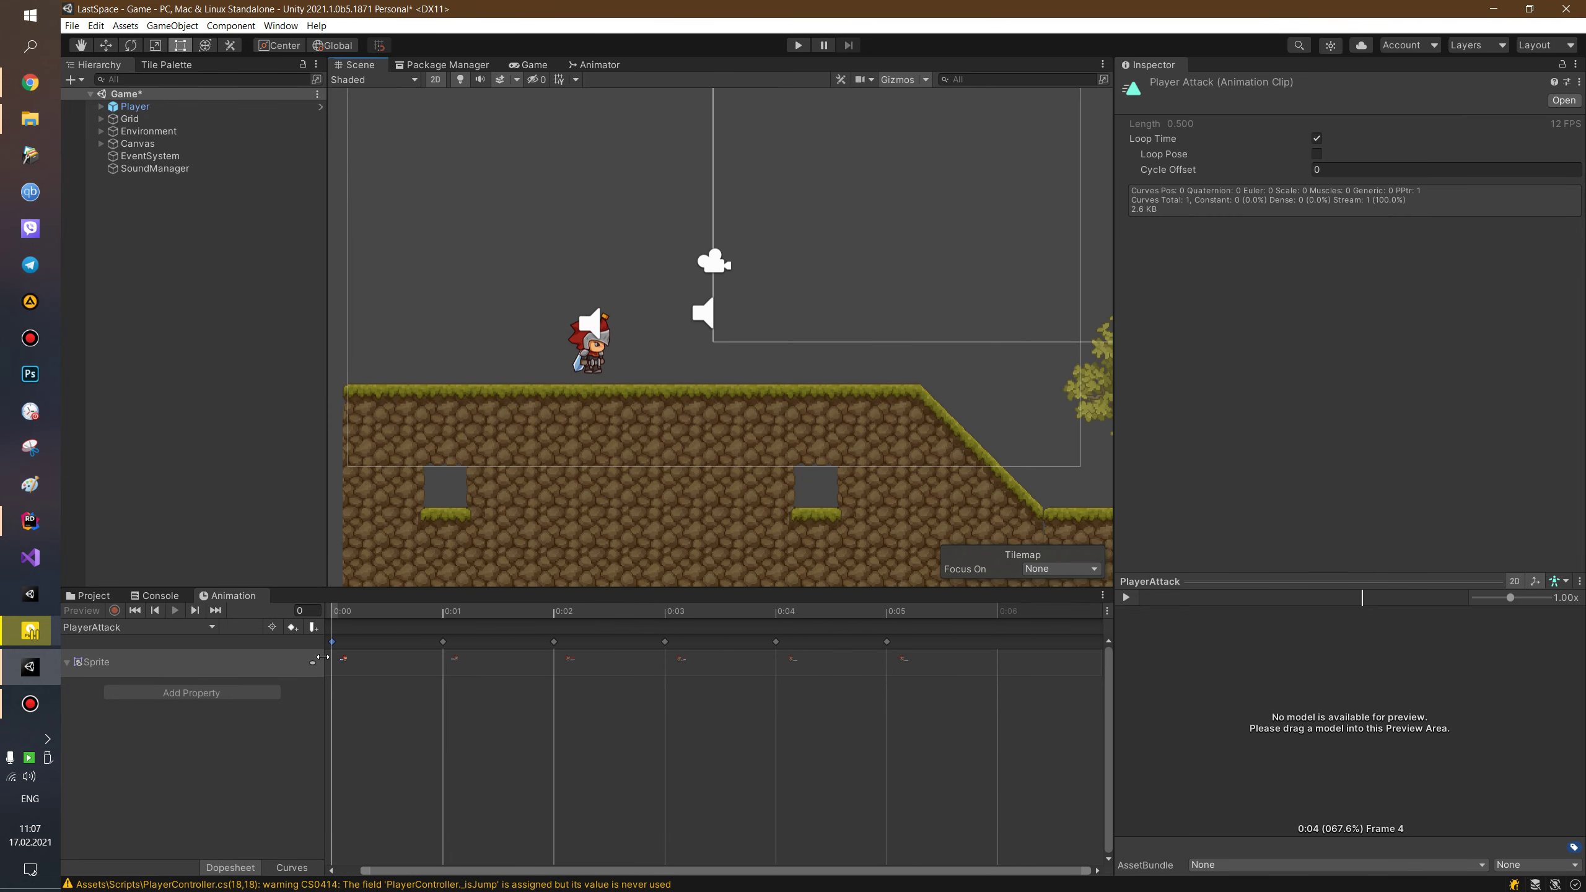
left_click(351, 680)
left_click(360, 678)
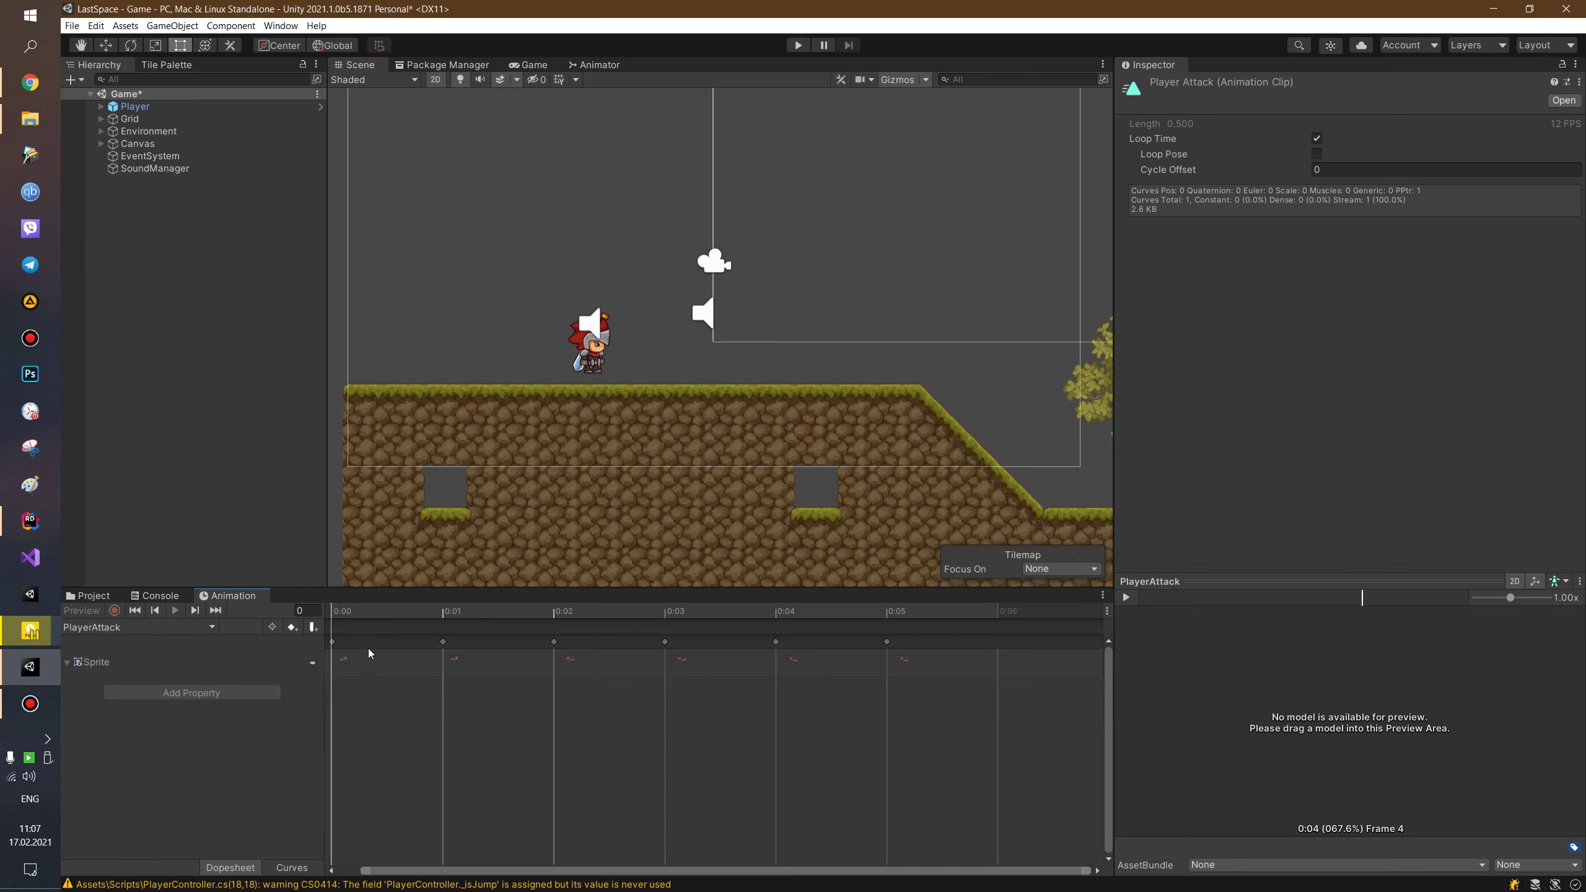
left_click(369, 647)
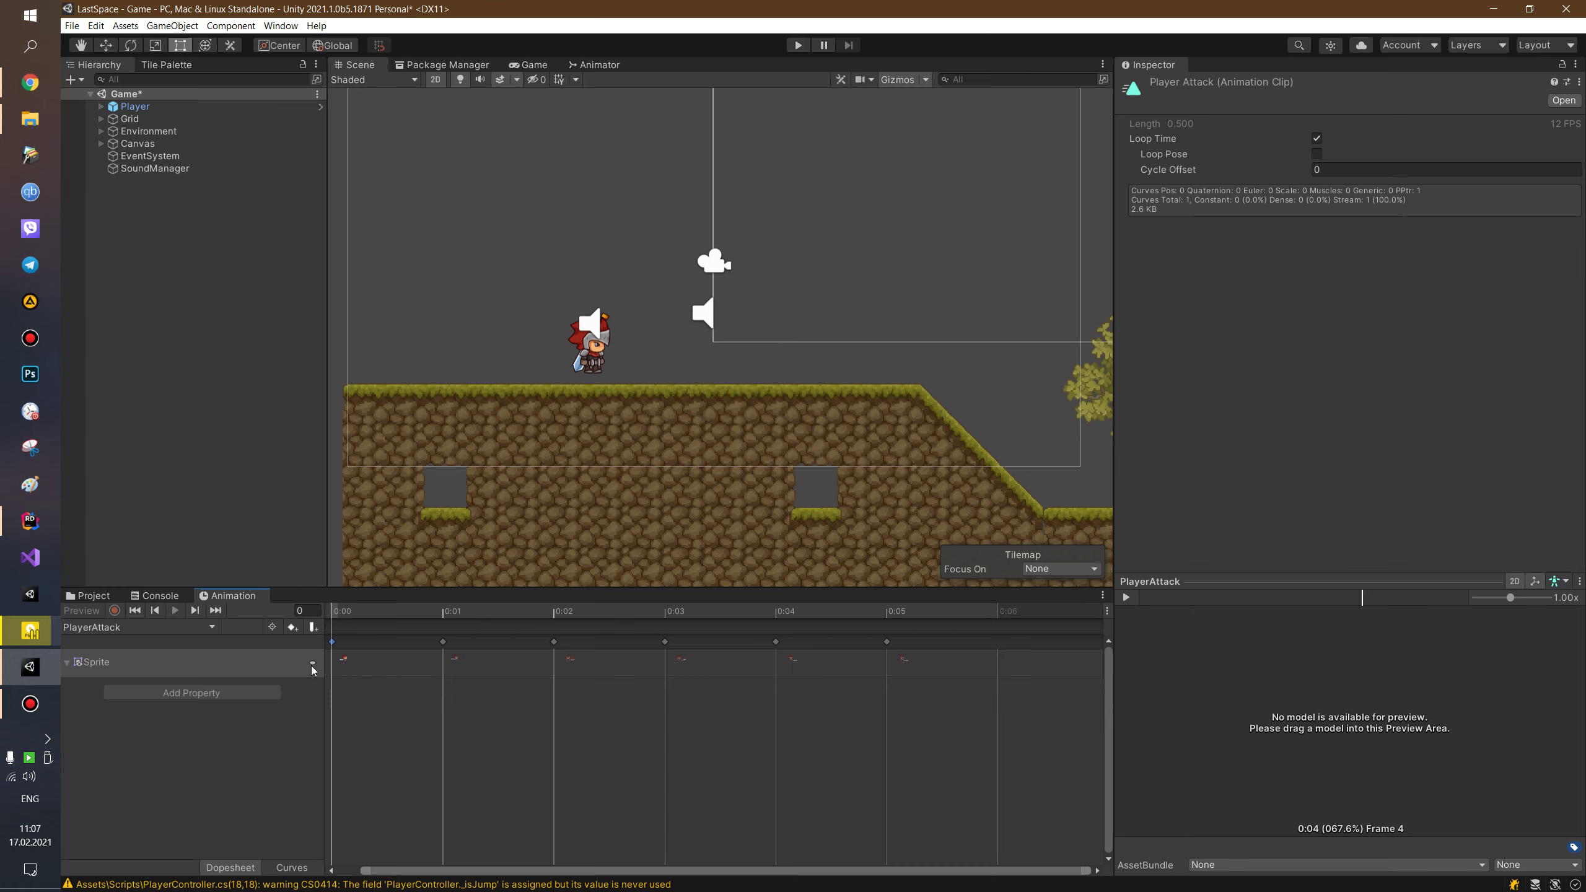
left_click(723, 766)
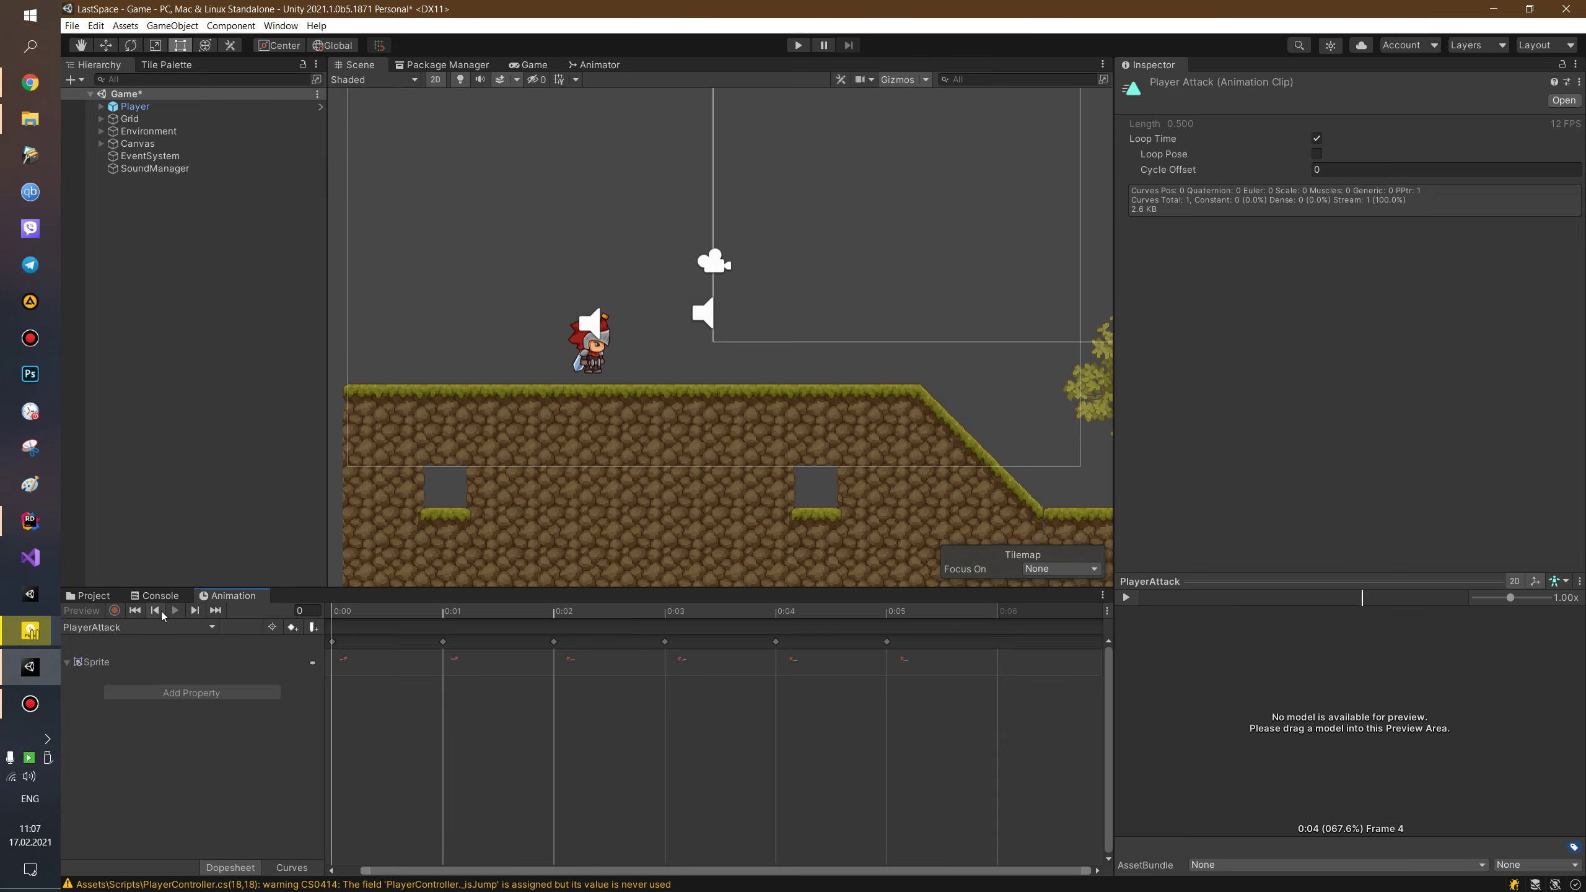
Step the PlayerAttack clip through frames 1 to 5, then collapse the Sprite row and preview.
left_click(192, 612)
left_click(192, 612)
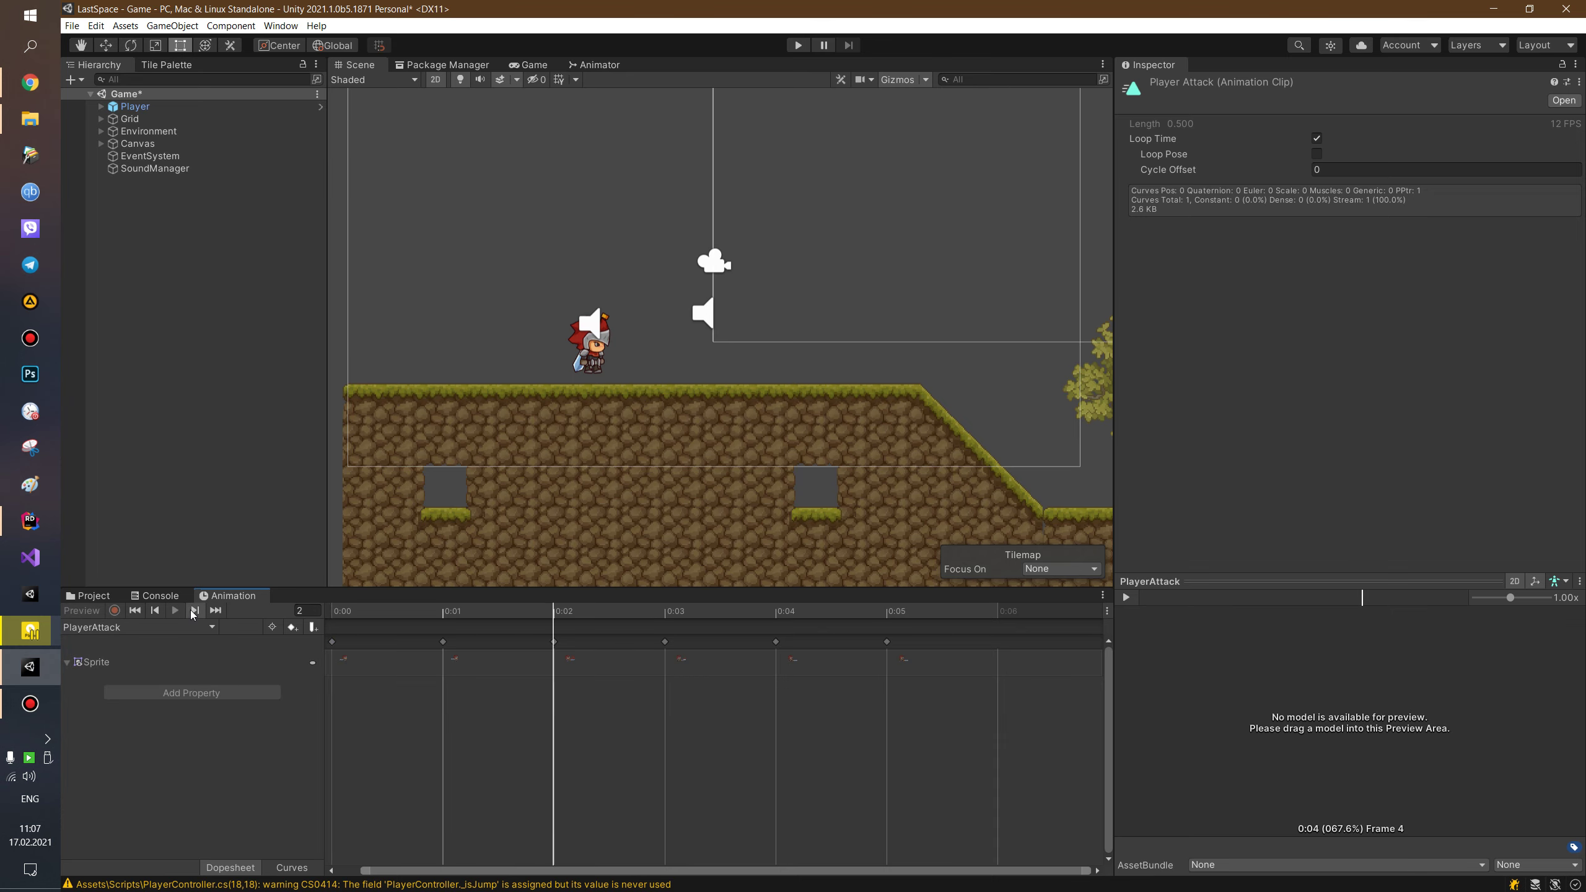
left_click(192, 612)
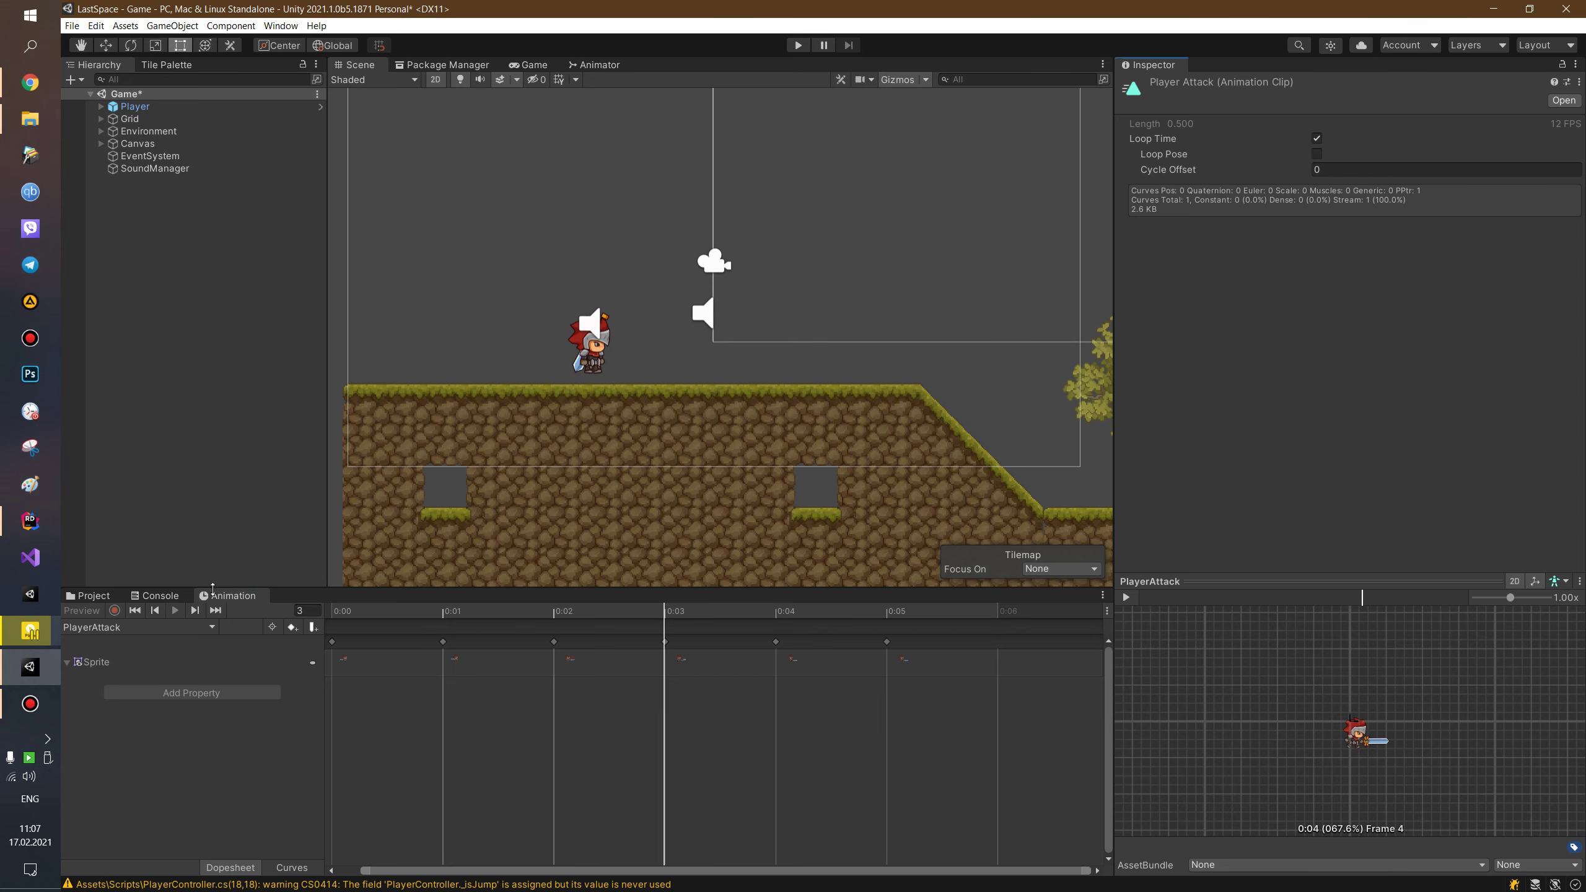
left_click(195, 612)
left_click(195, 612)
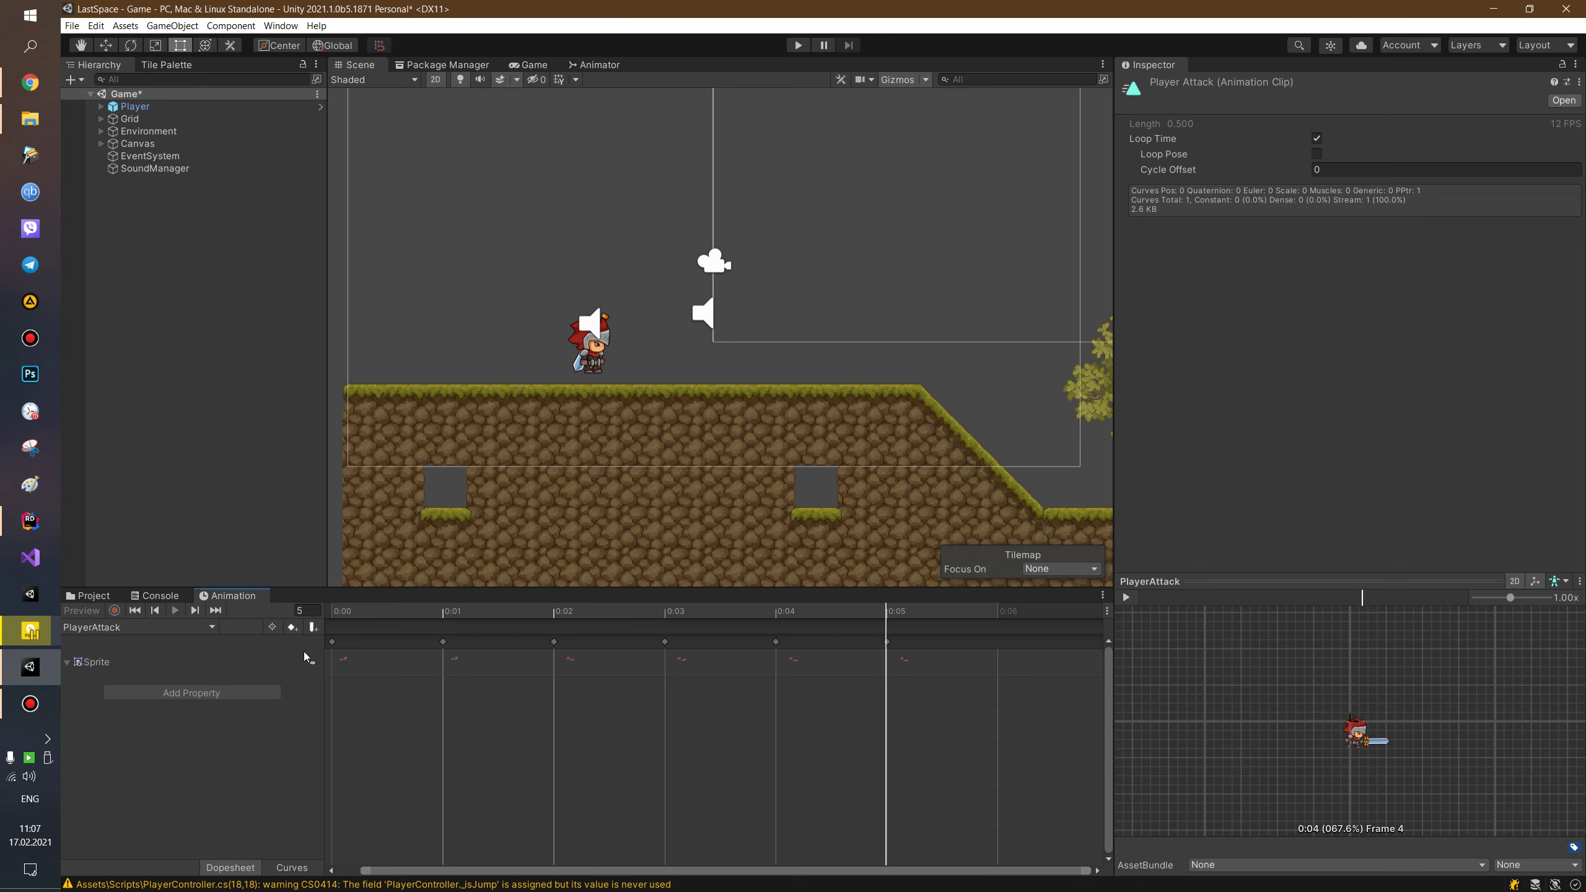
left_click(342, 653)
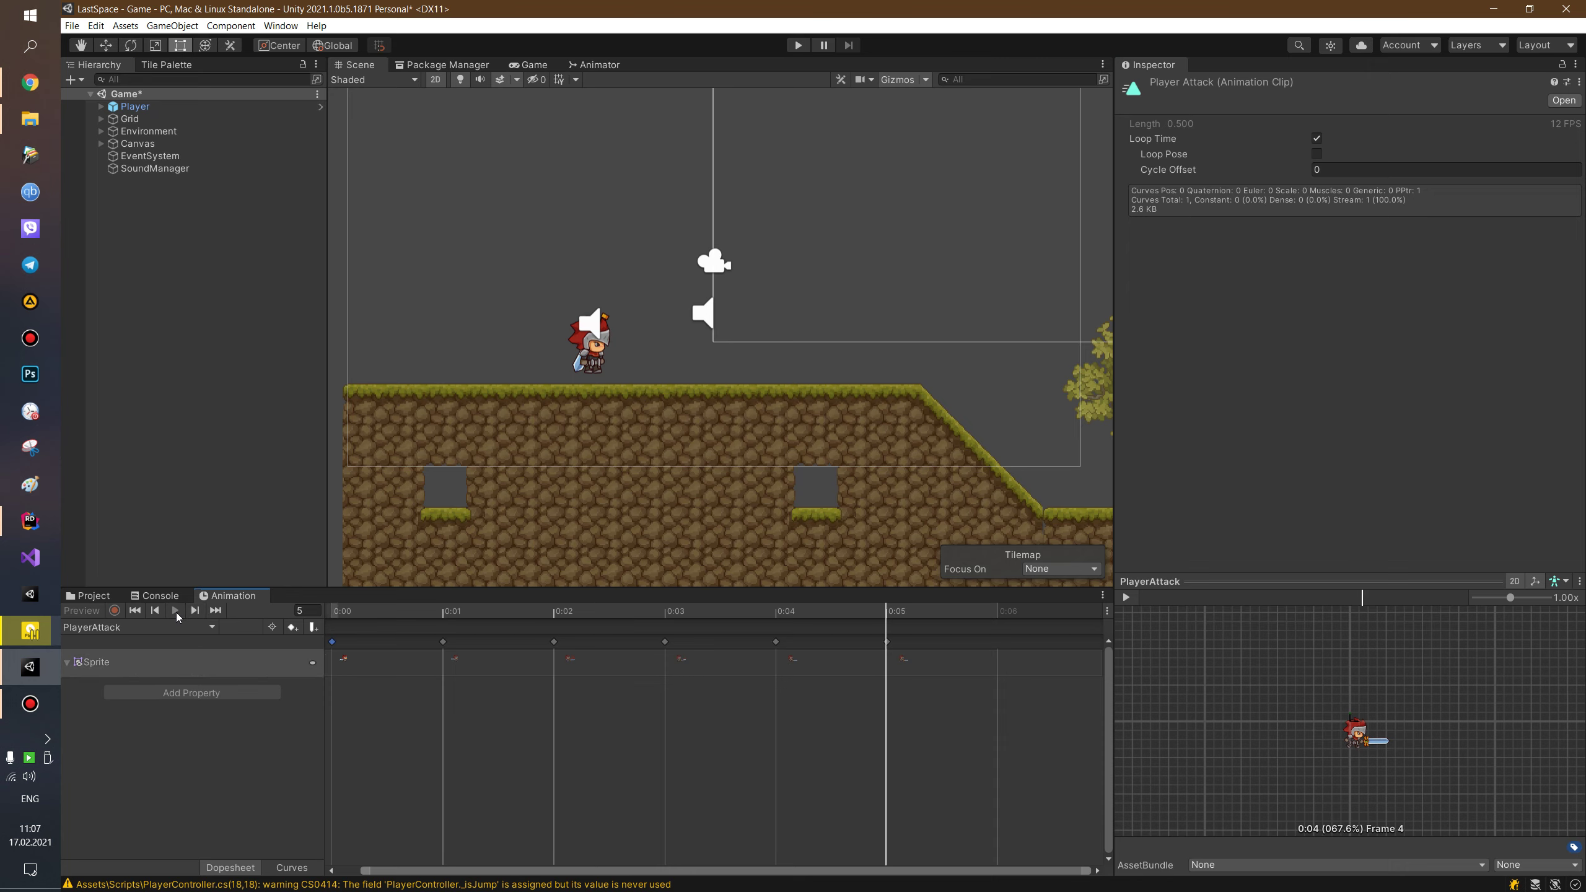
left_click(68, 663)
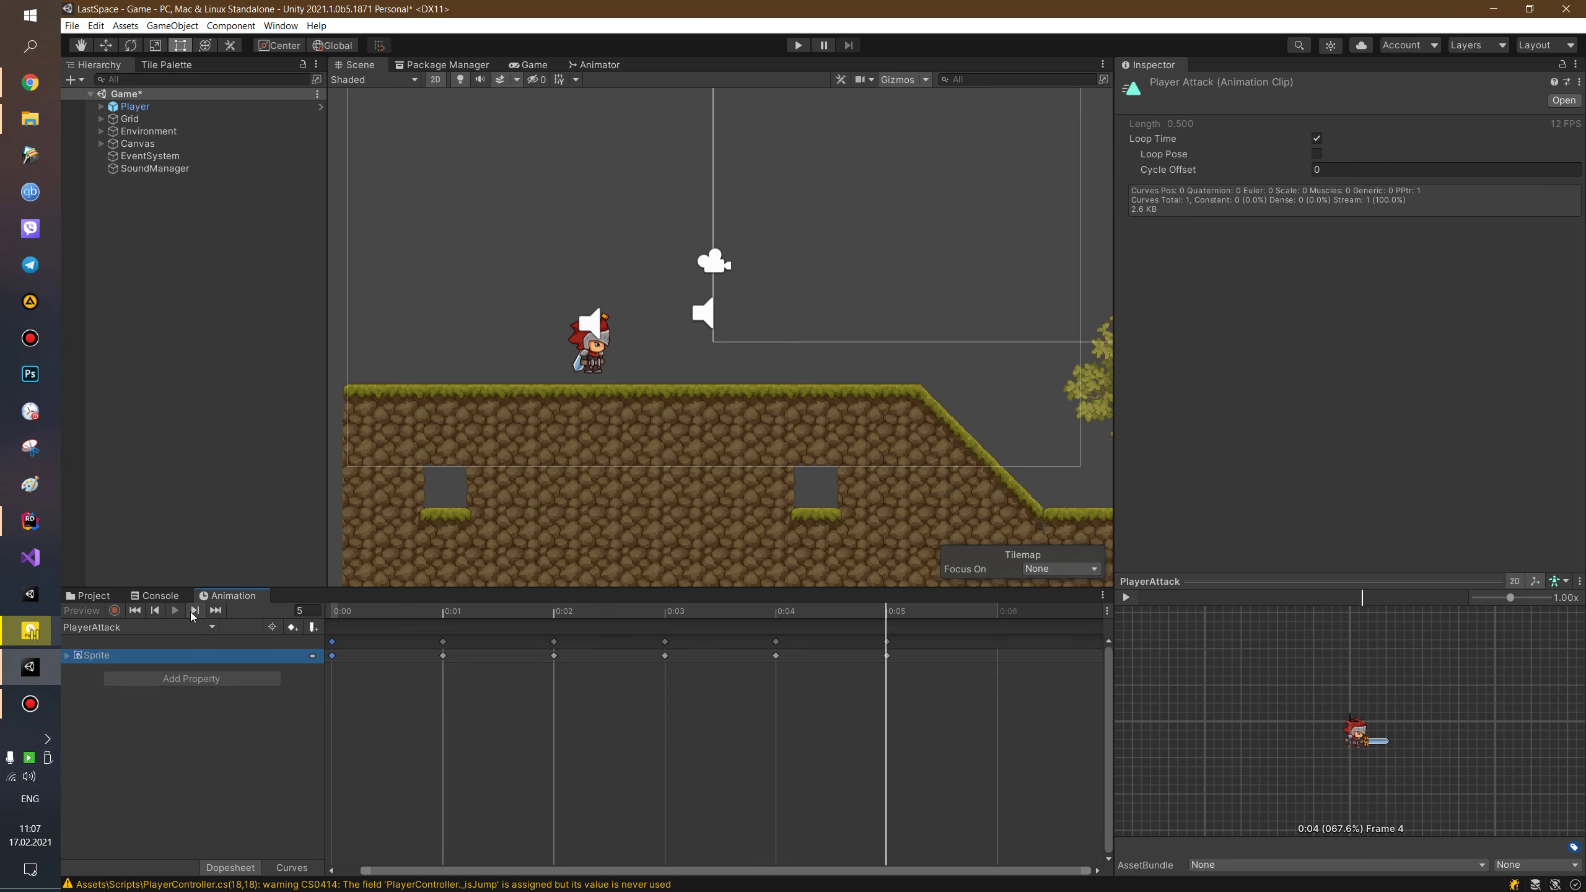
left_click(452, 700)
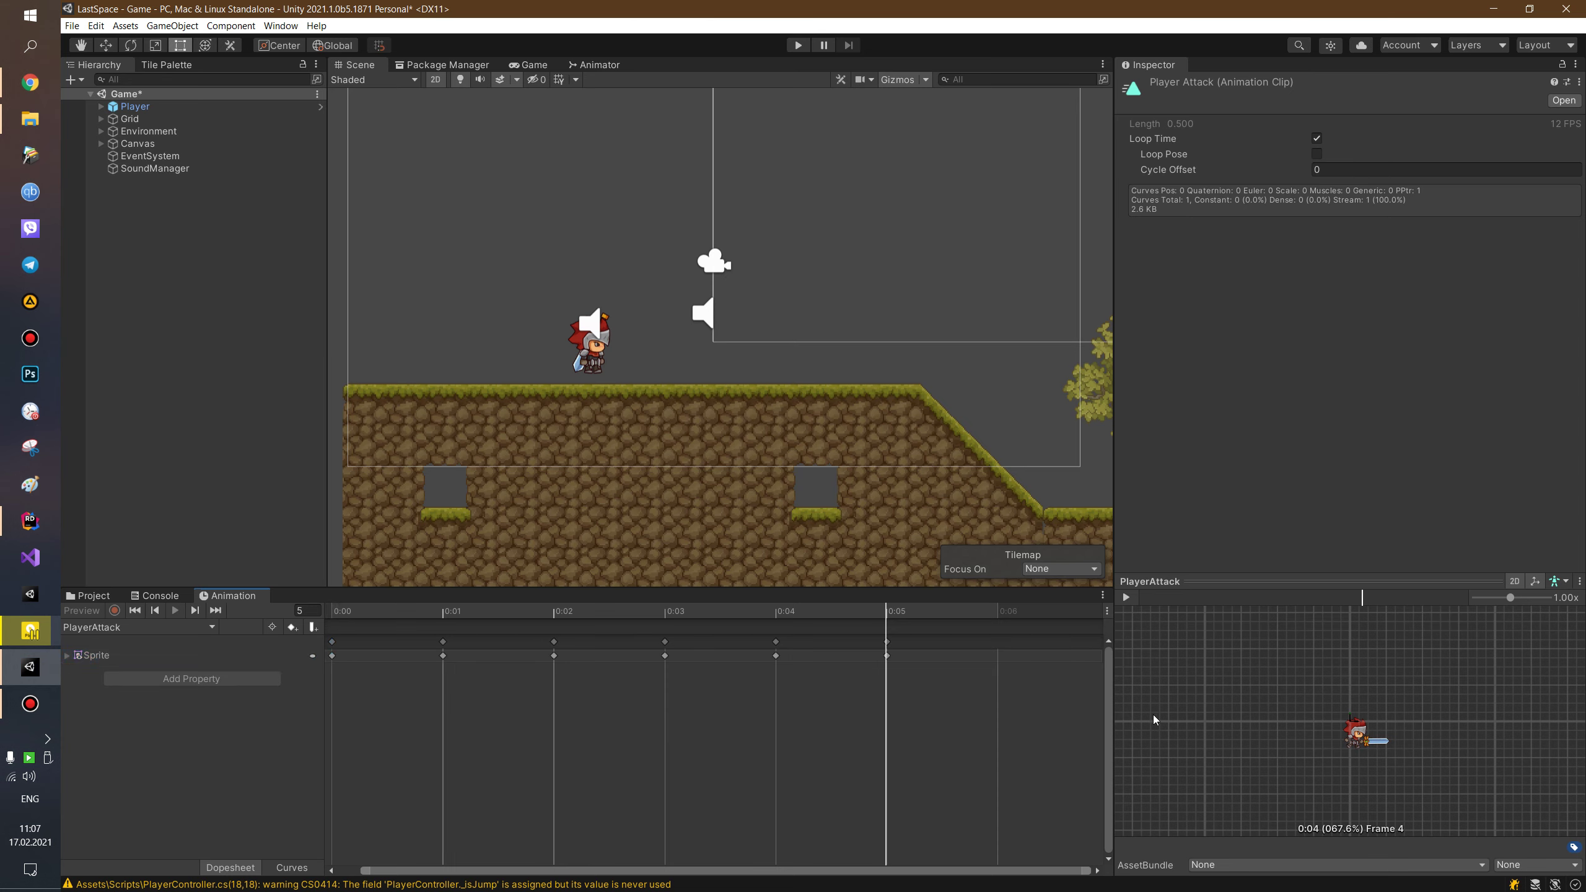
left_click(1124, 584)
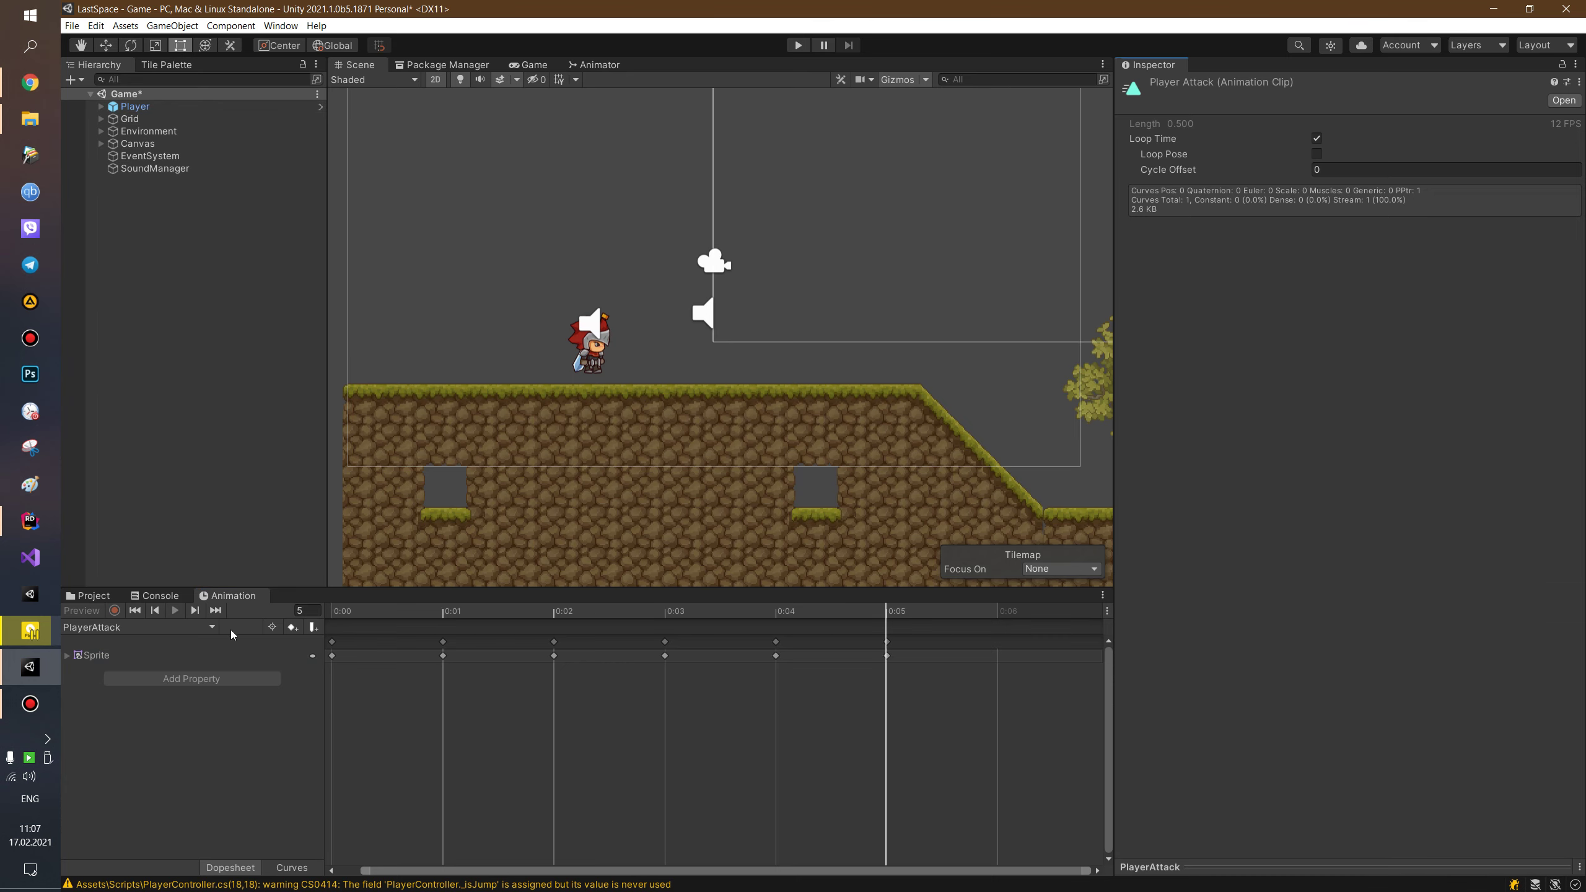
left_click(192, 658)
left_click(400, 648)
left_click(256, 422)
Preview PlayerAttack on the Player, stop it, and step back from the last frame to frame 1.
left_click(164, 106)
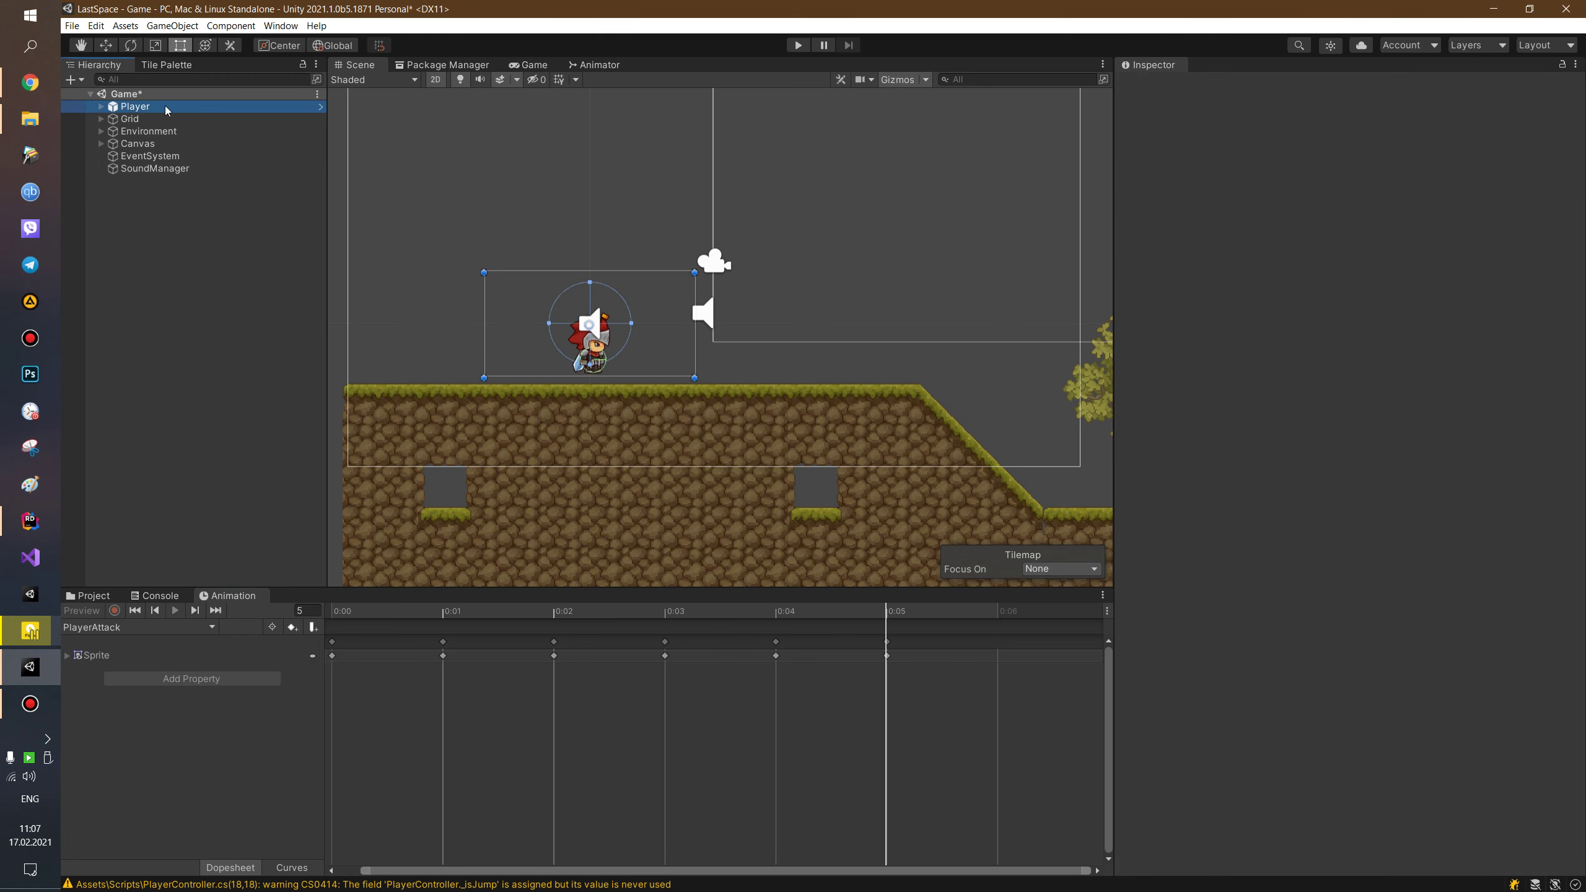
scroll(1284, 744, "down", 10)
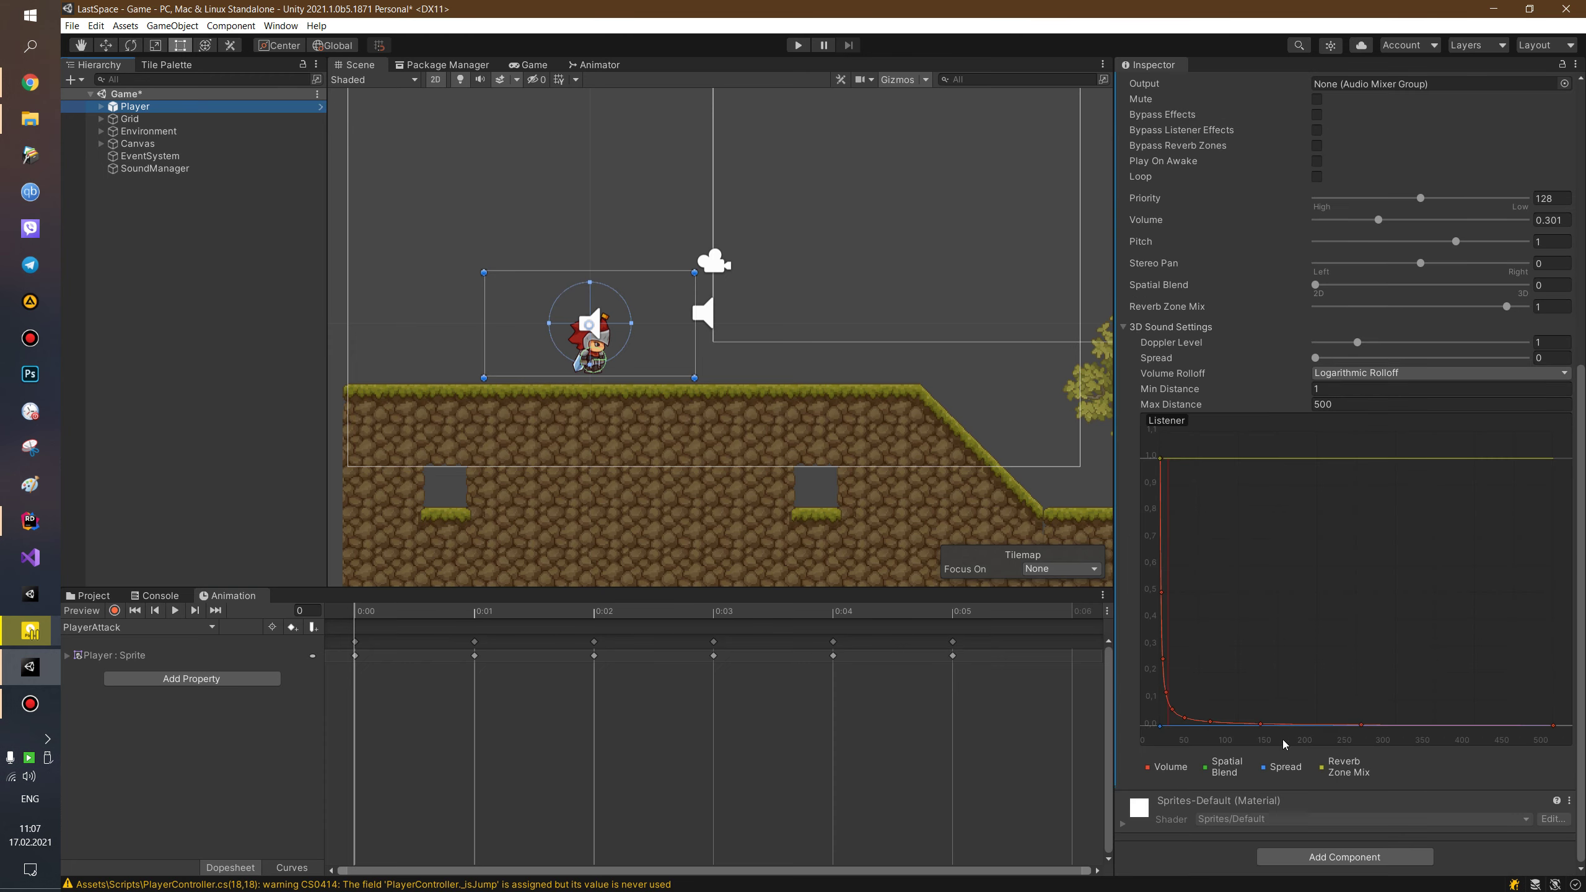
left_click(175, 611)
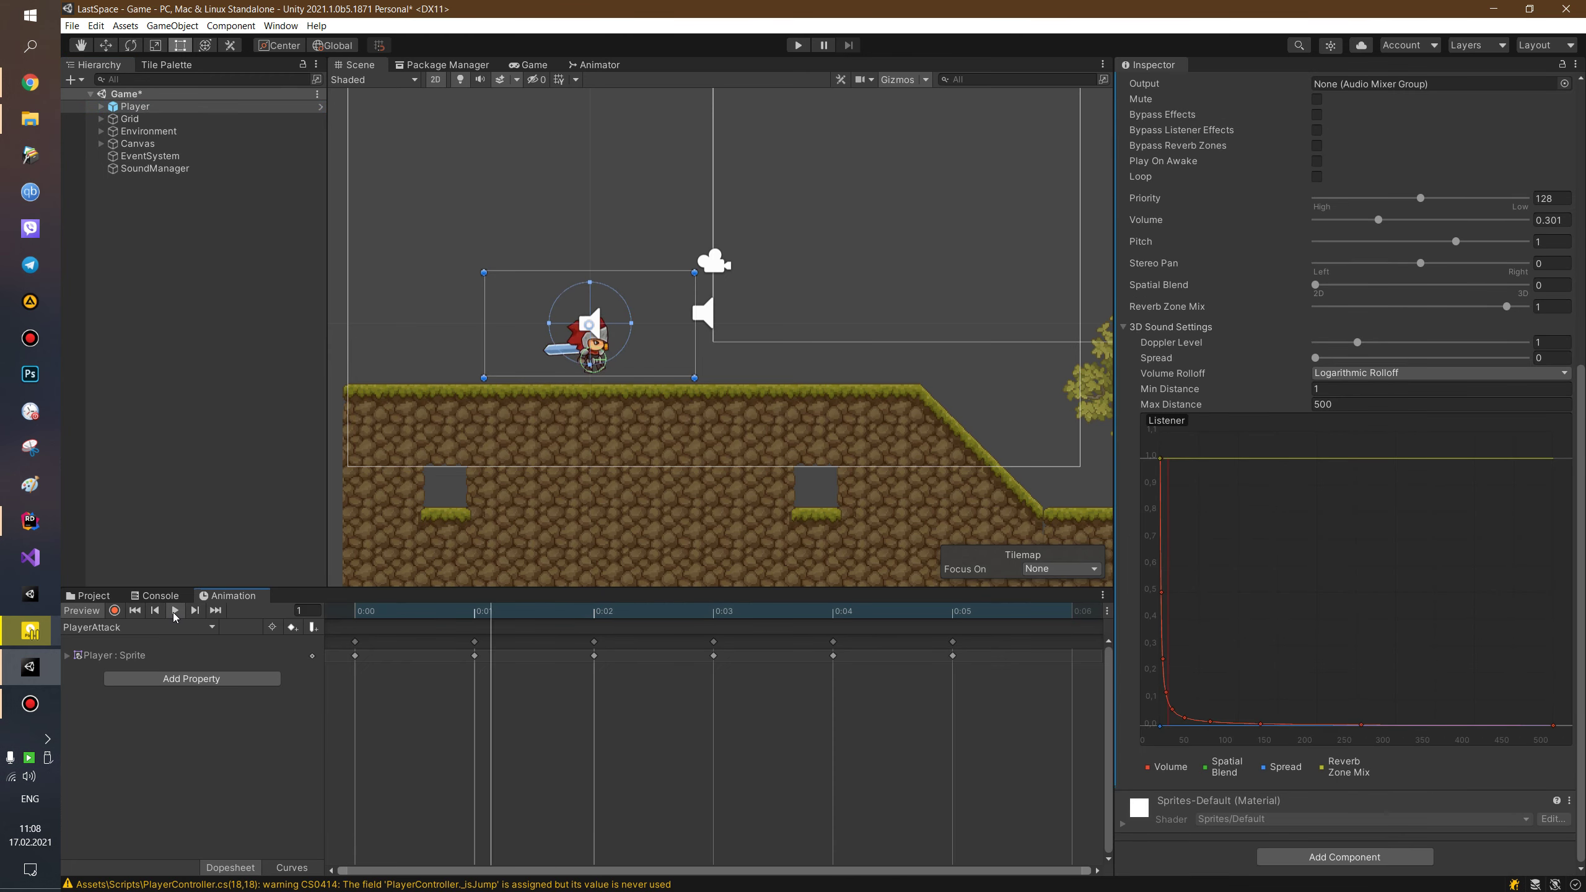
left_click(174, 612)
left_click(194, 612)
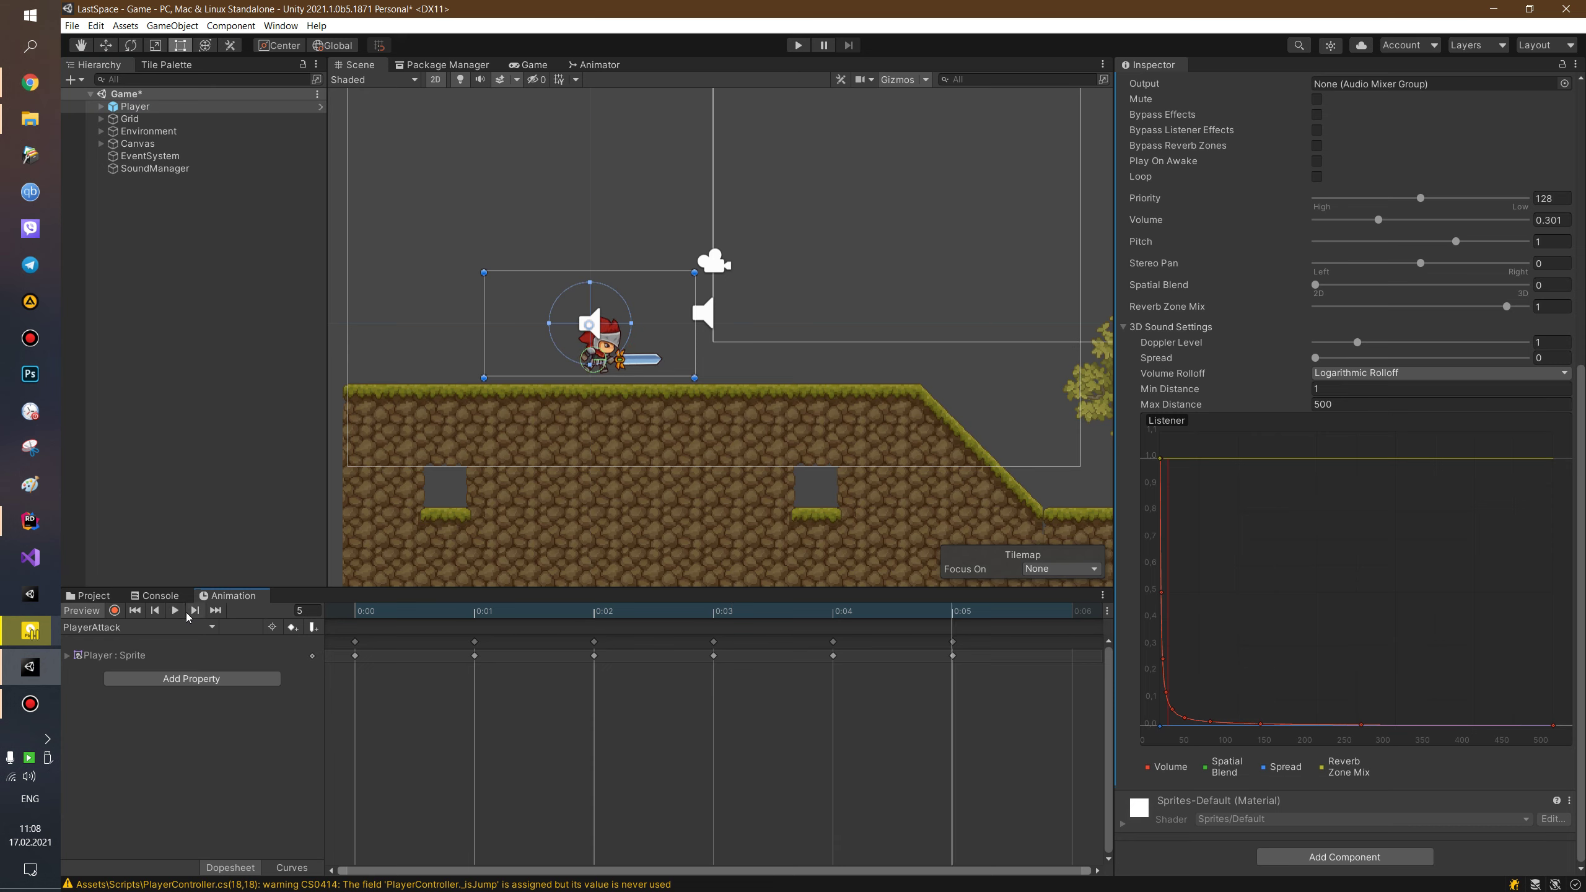
left_click(160, 615)
left_click(162, 616)
left_click(162, 616)
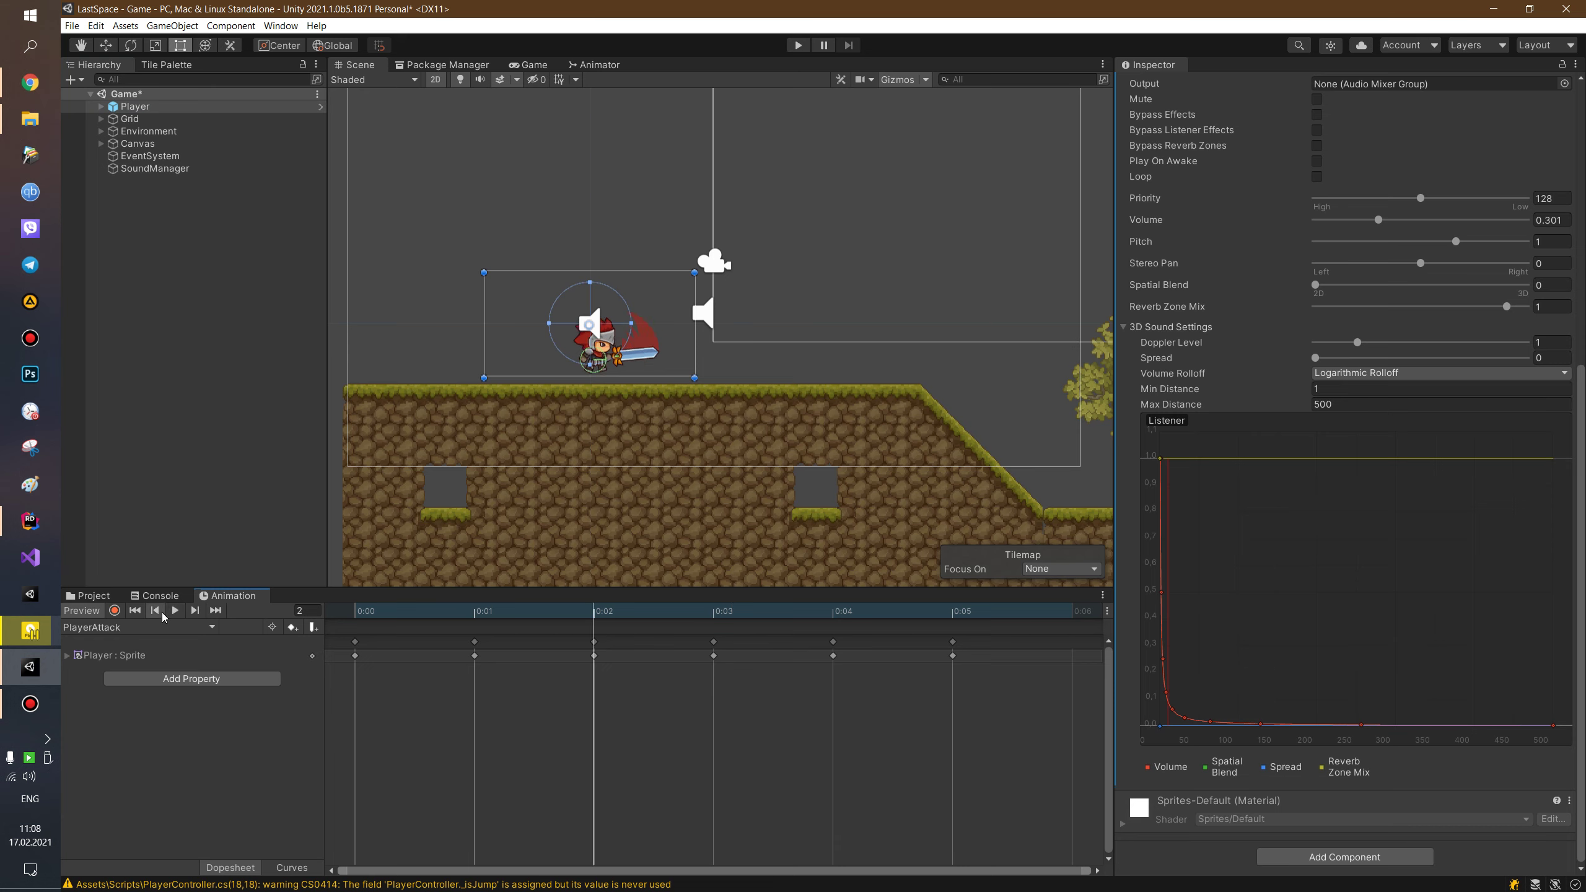
left_click(162, 616)
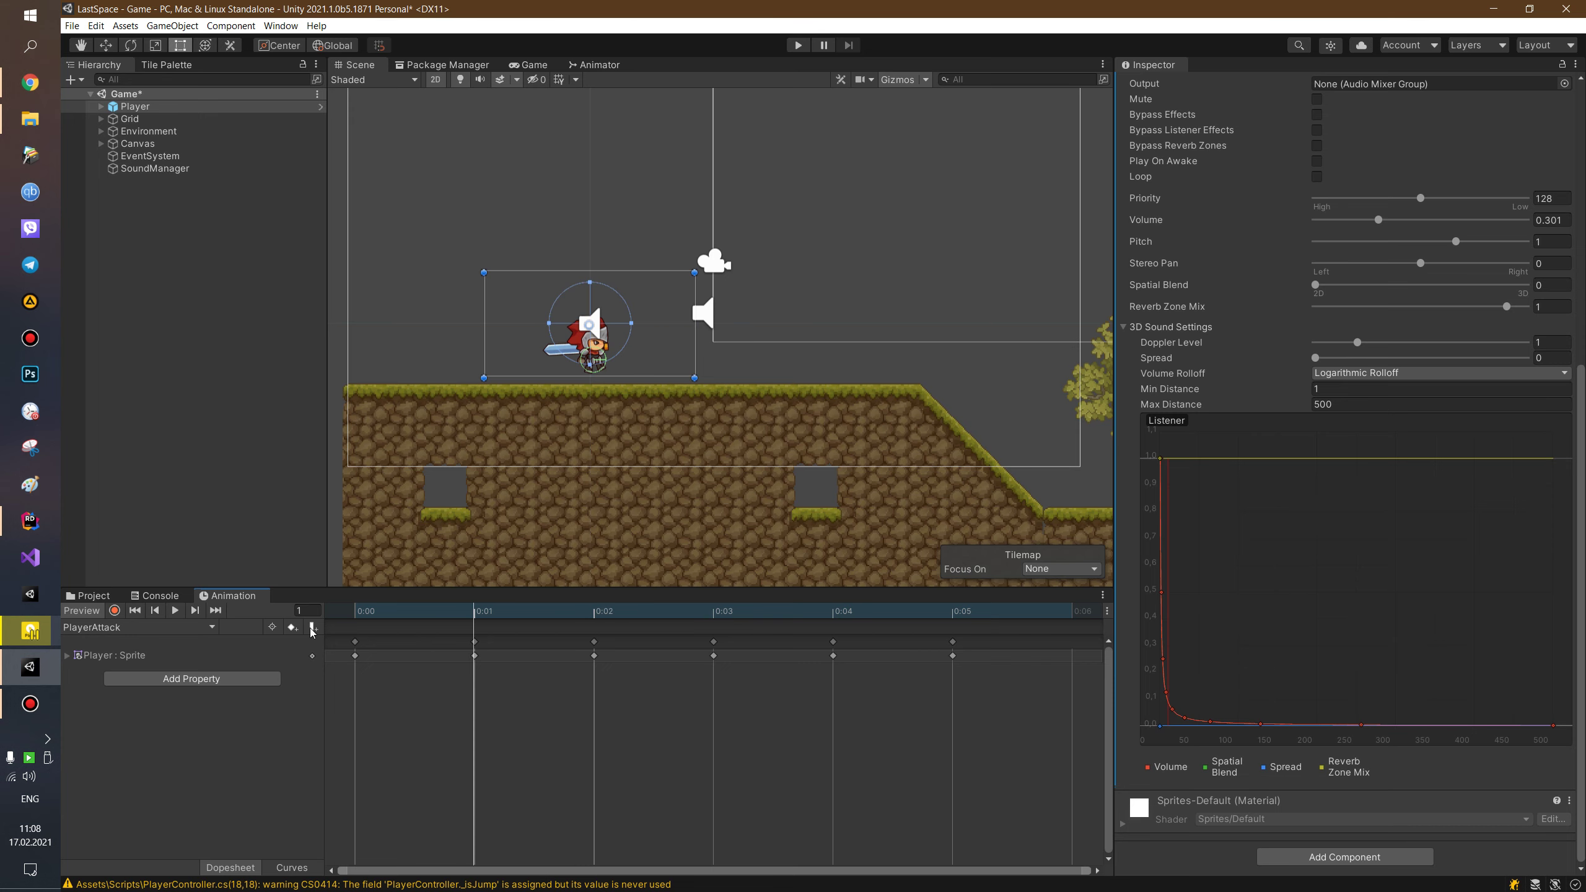
Deselect Player, return the Project browser to the Assets root, and frame the level in the Scene view.
left_click(263, 313)
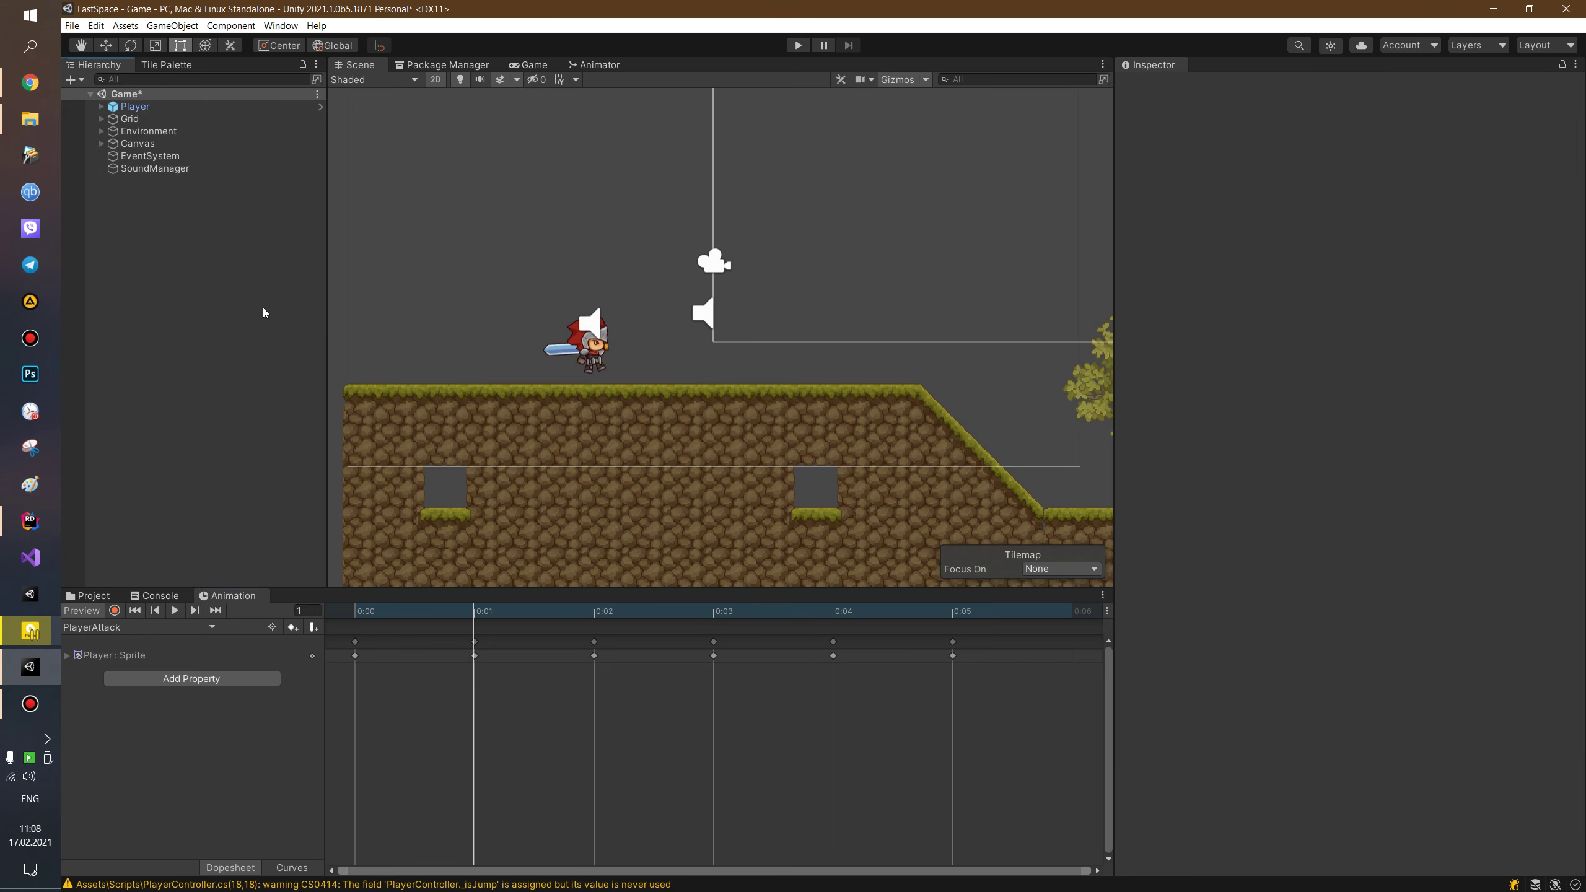
left_click(91, 595)
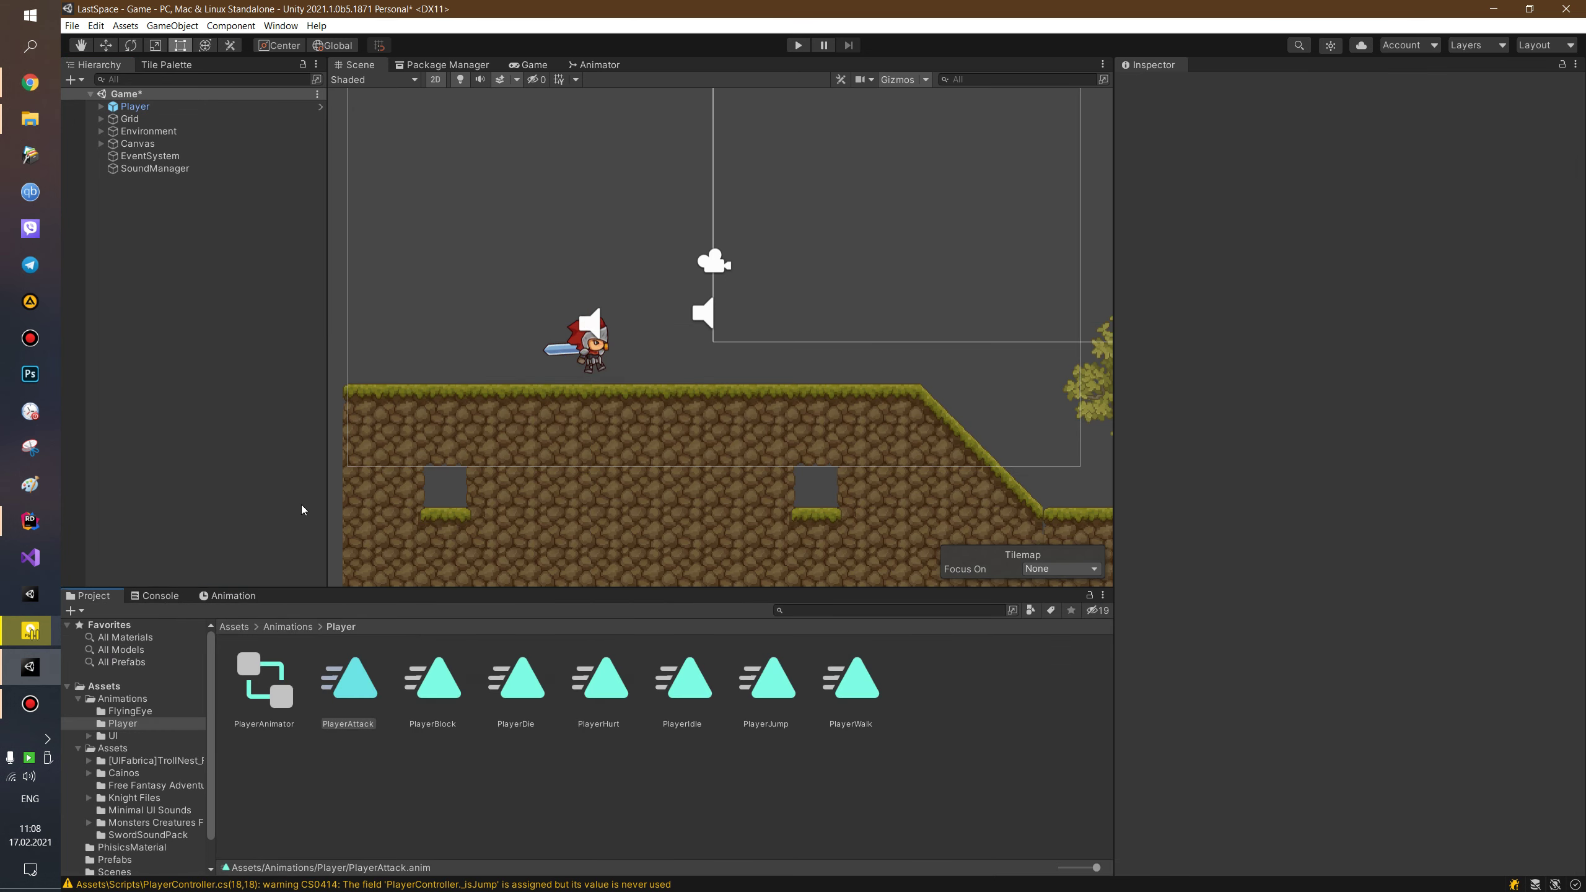
left_click(234, 627)
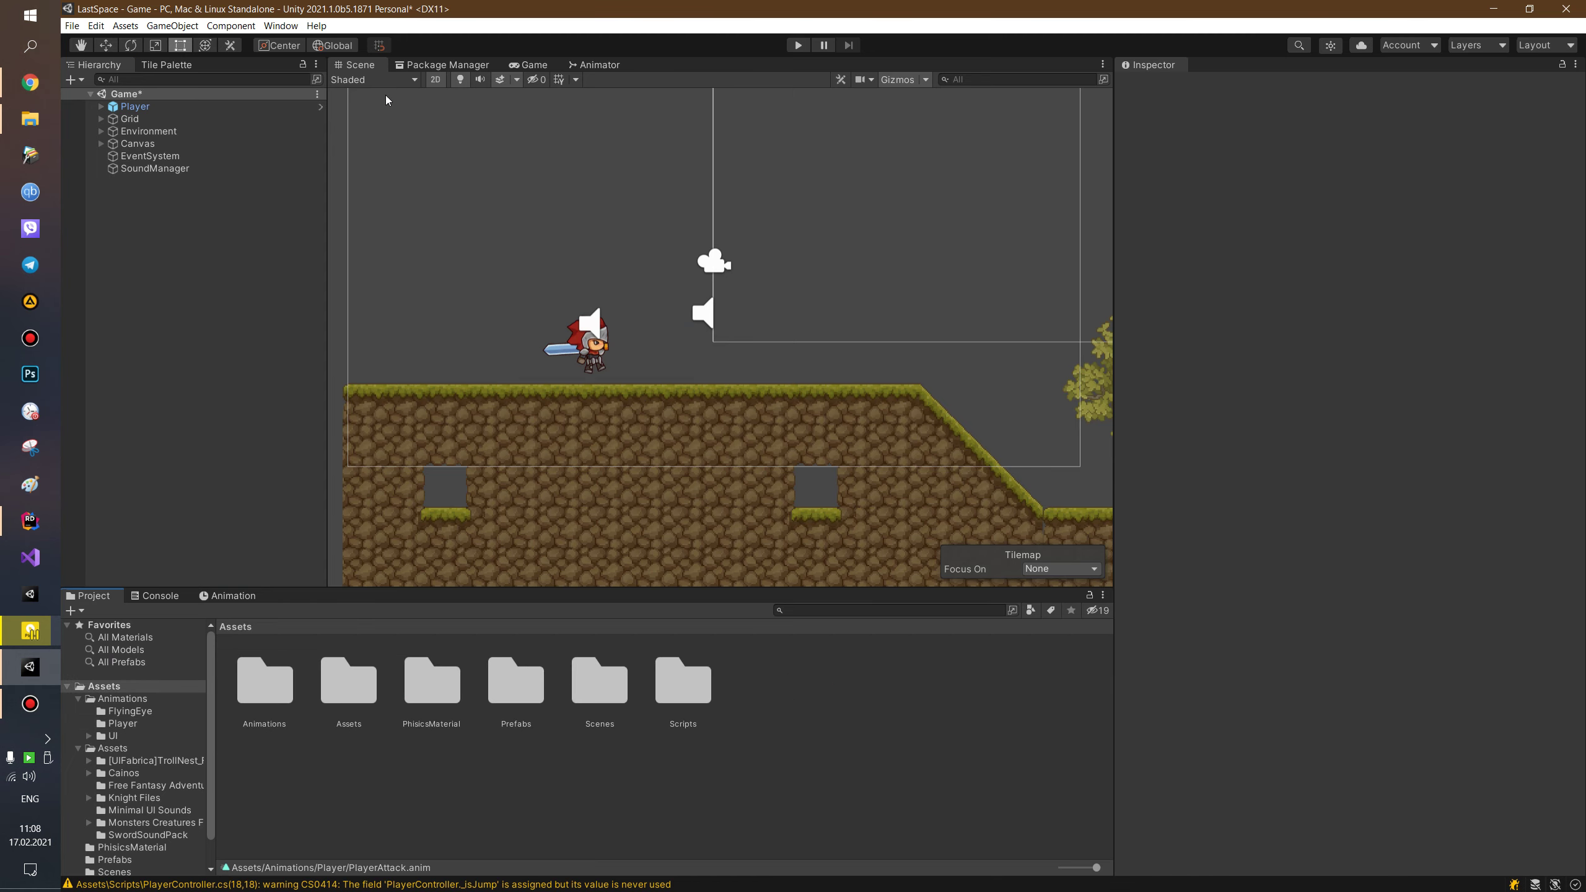
scroll(520, 424, "down", 1)
scroll(607, 425, "down", 1)
scroll(687, 431, "down", 1)
scroll(760, 444, "down", 2)
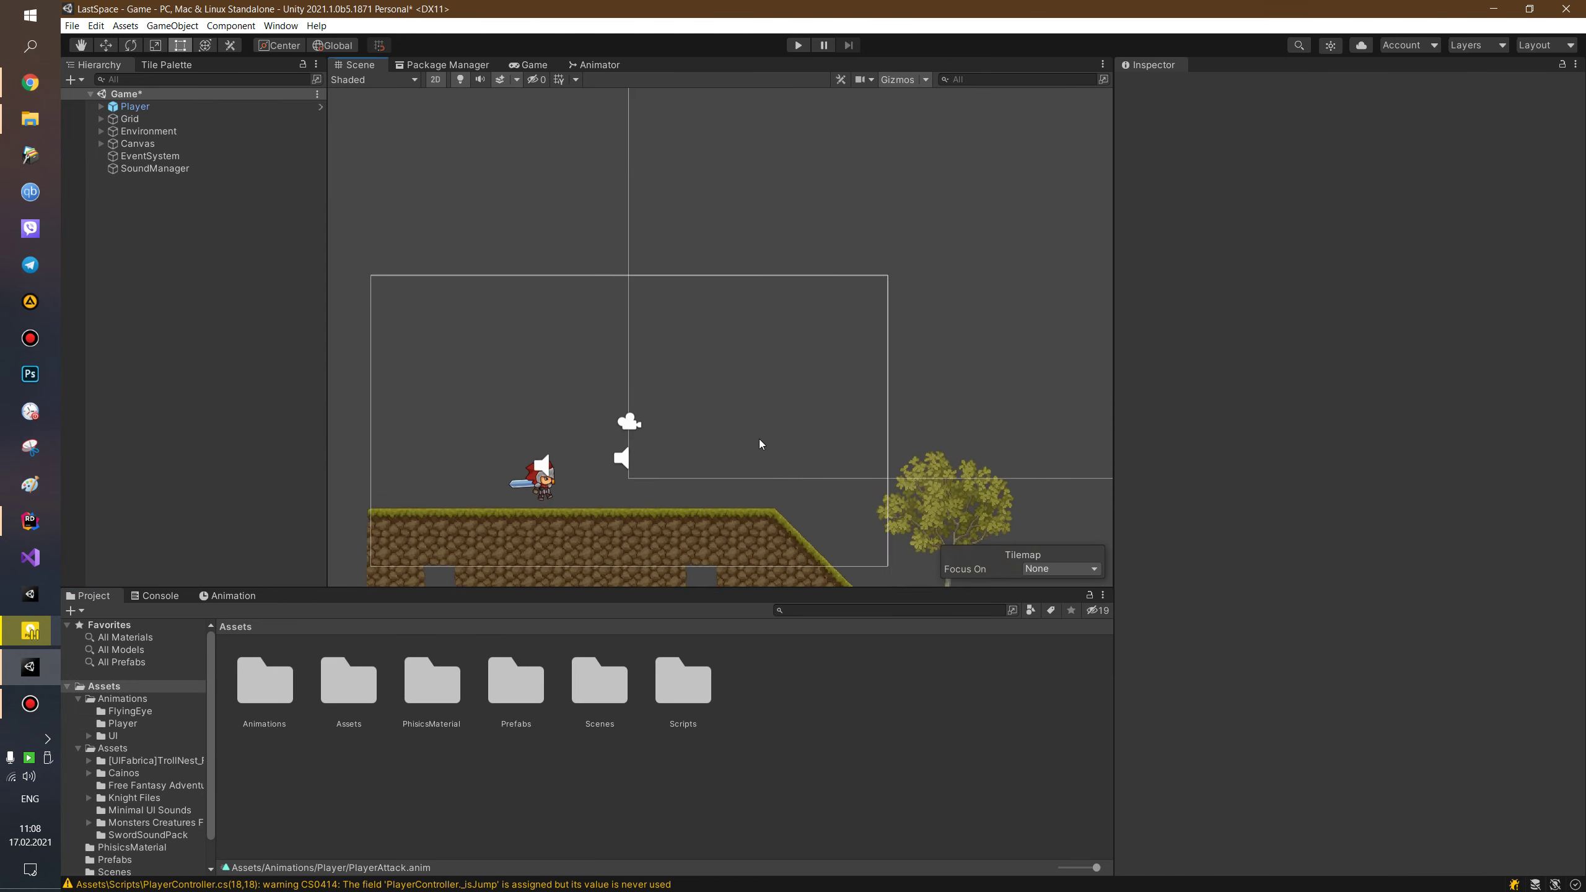
scroll(759, 439, "up", 1)
middle_click_drag(727, 446, 761, 402)
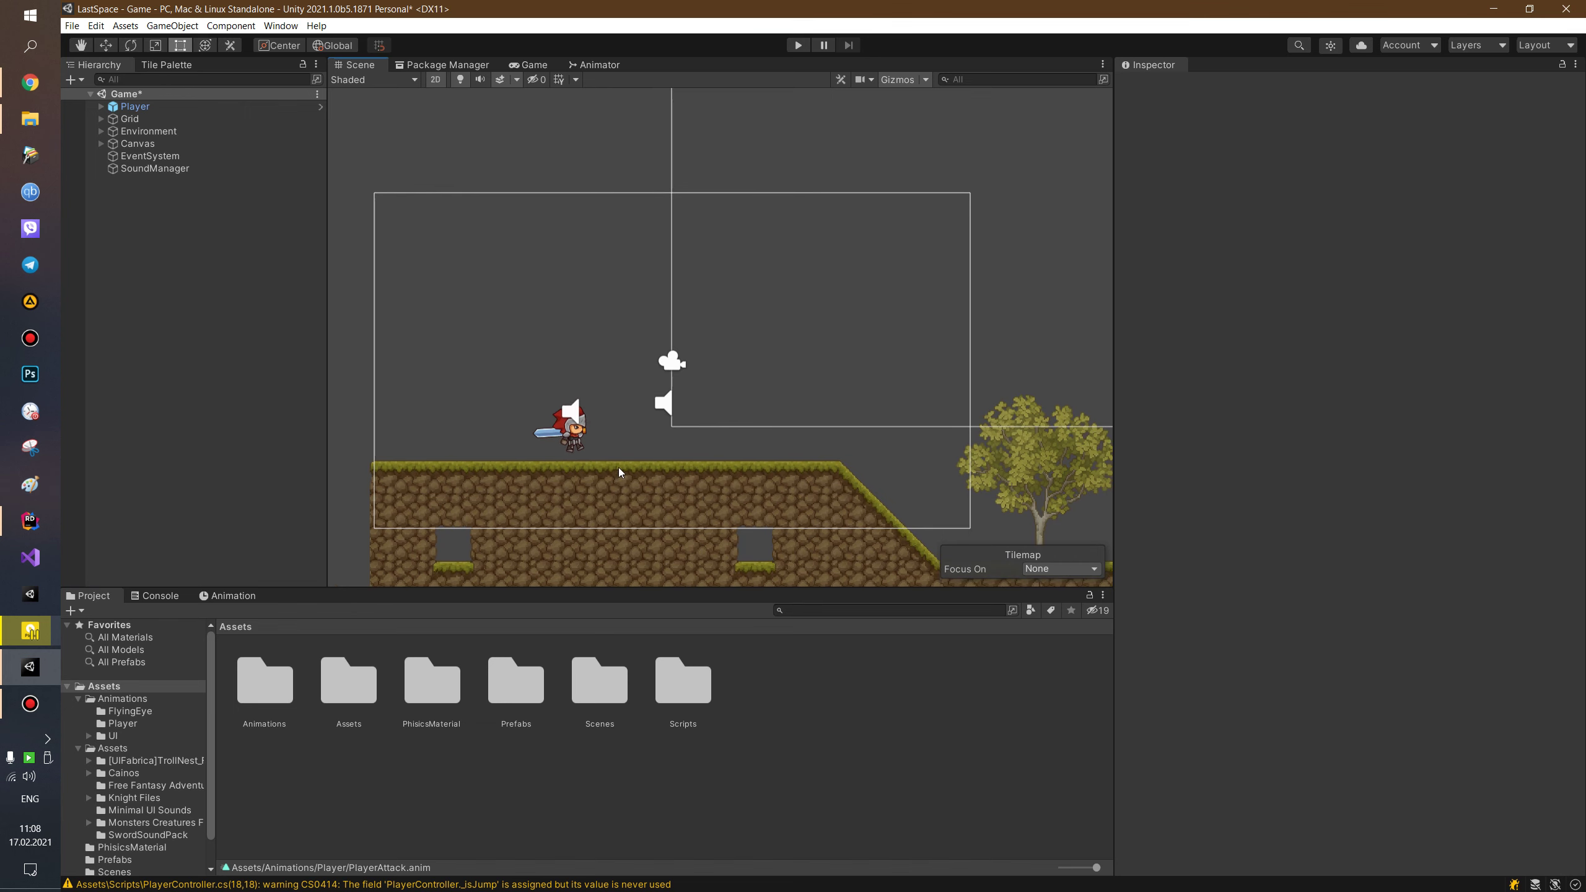